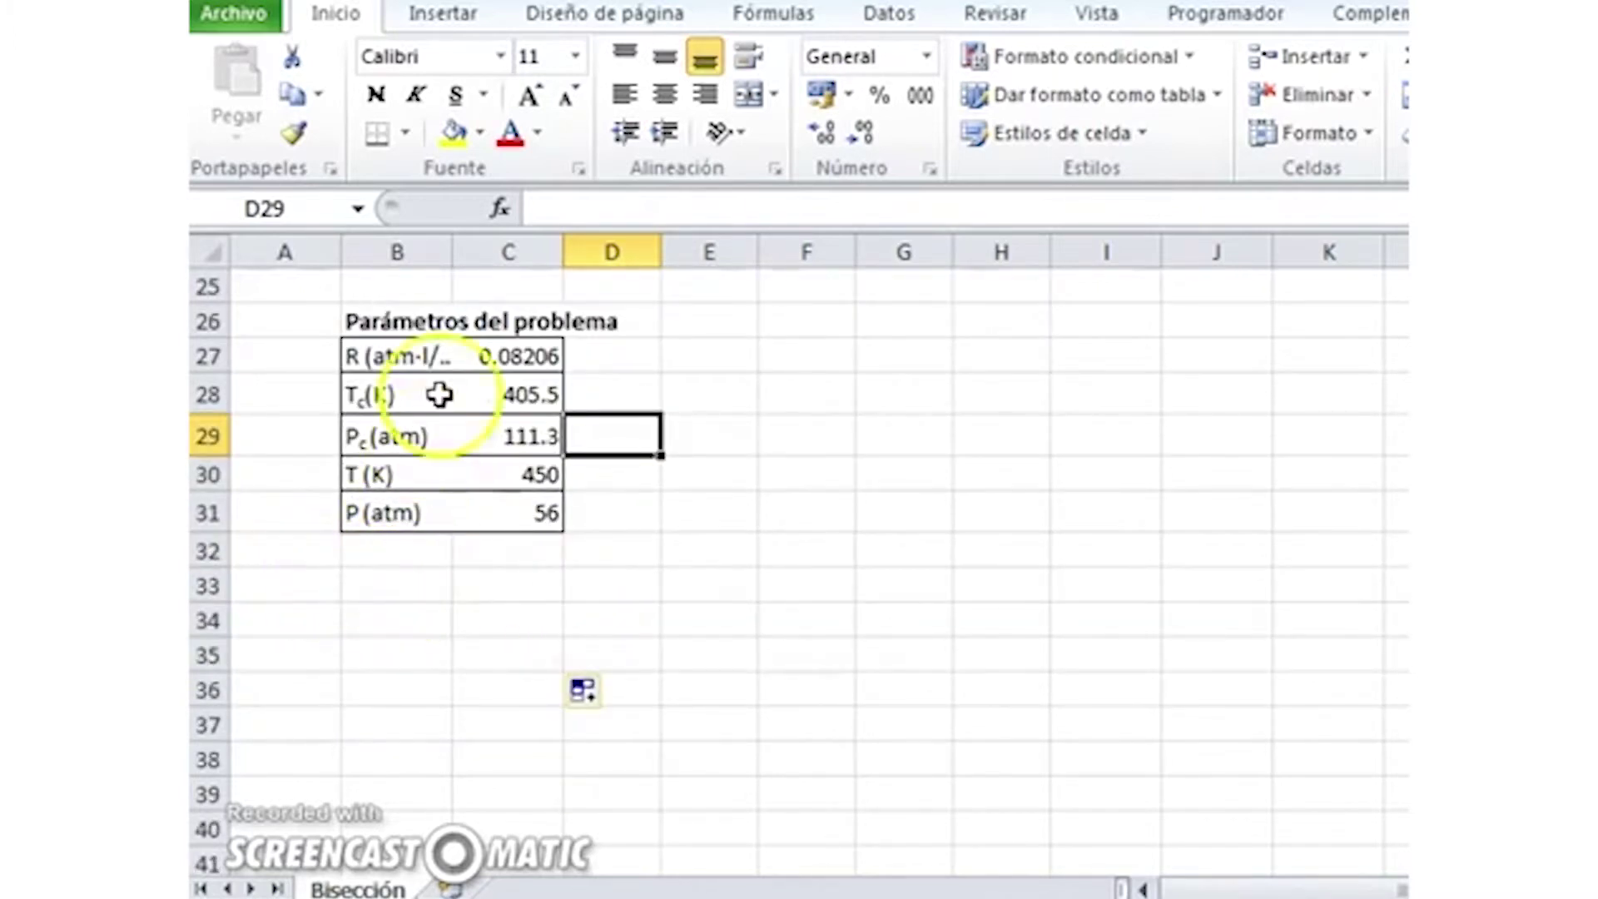
Copy the heading in B26 to B33 and extend its text to "Parámetros del problema adicional".
click(393, 322)
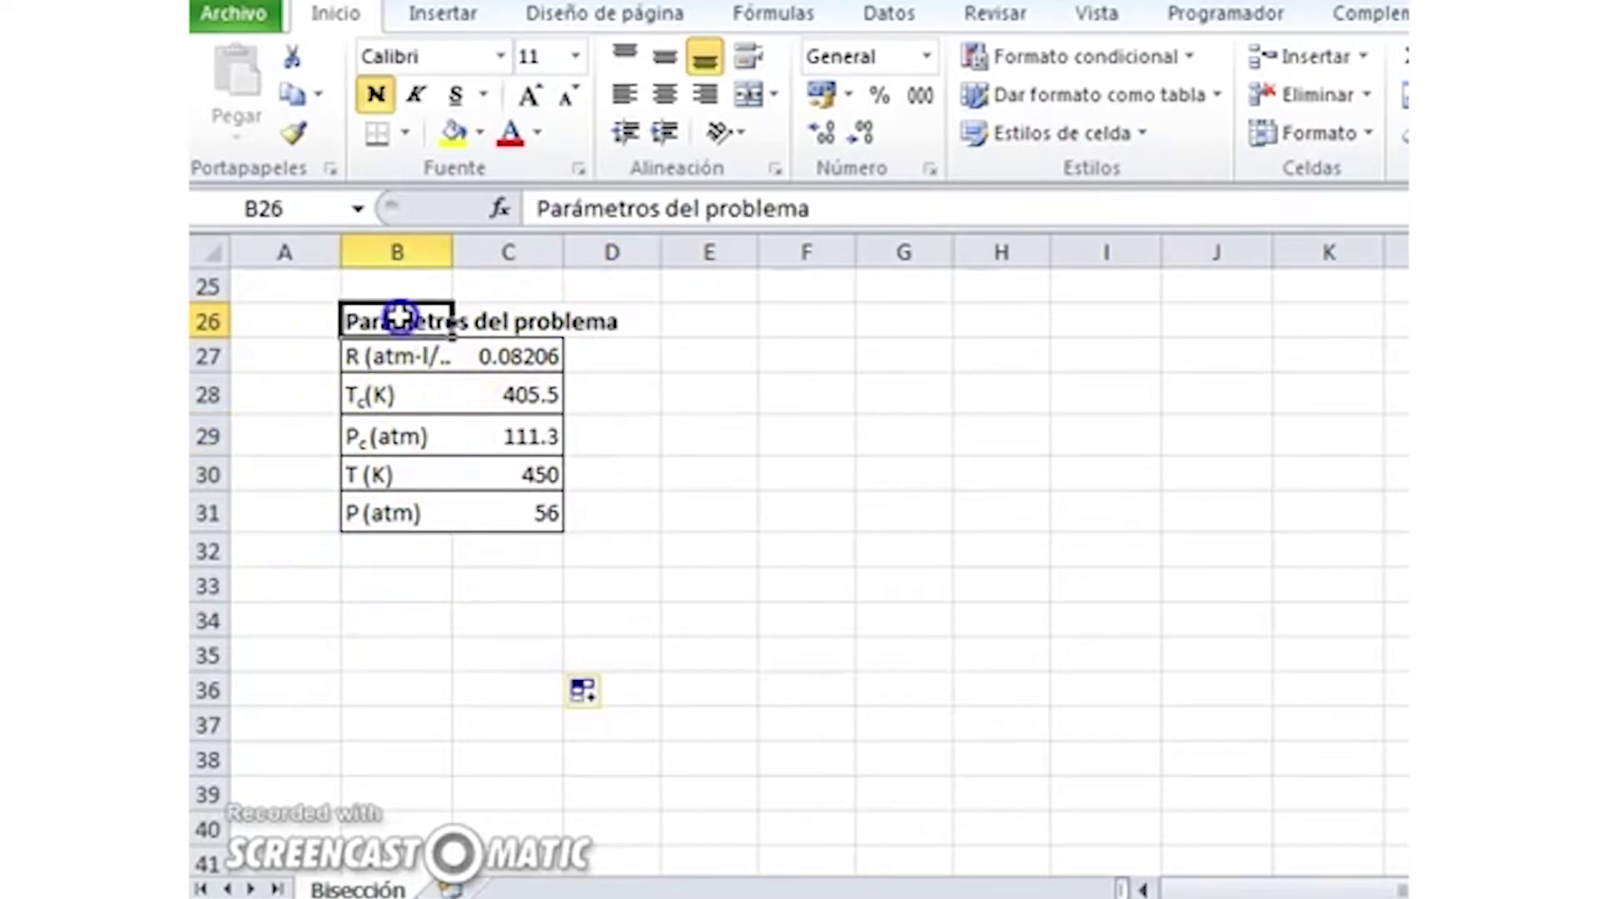
click(394, 595)
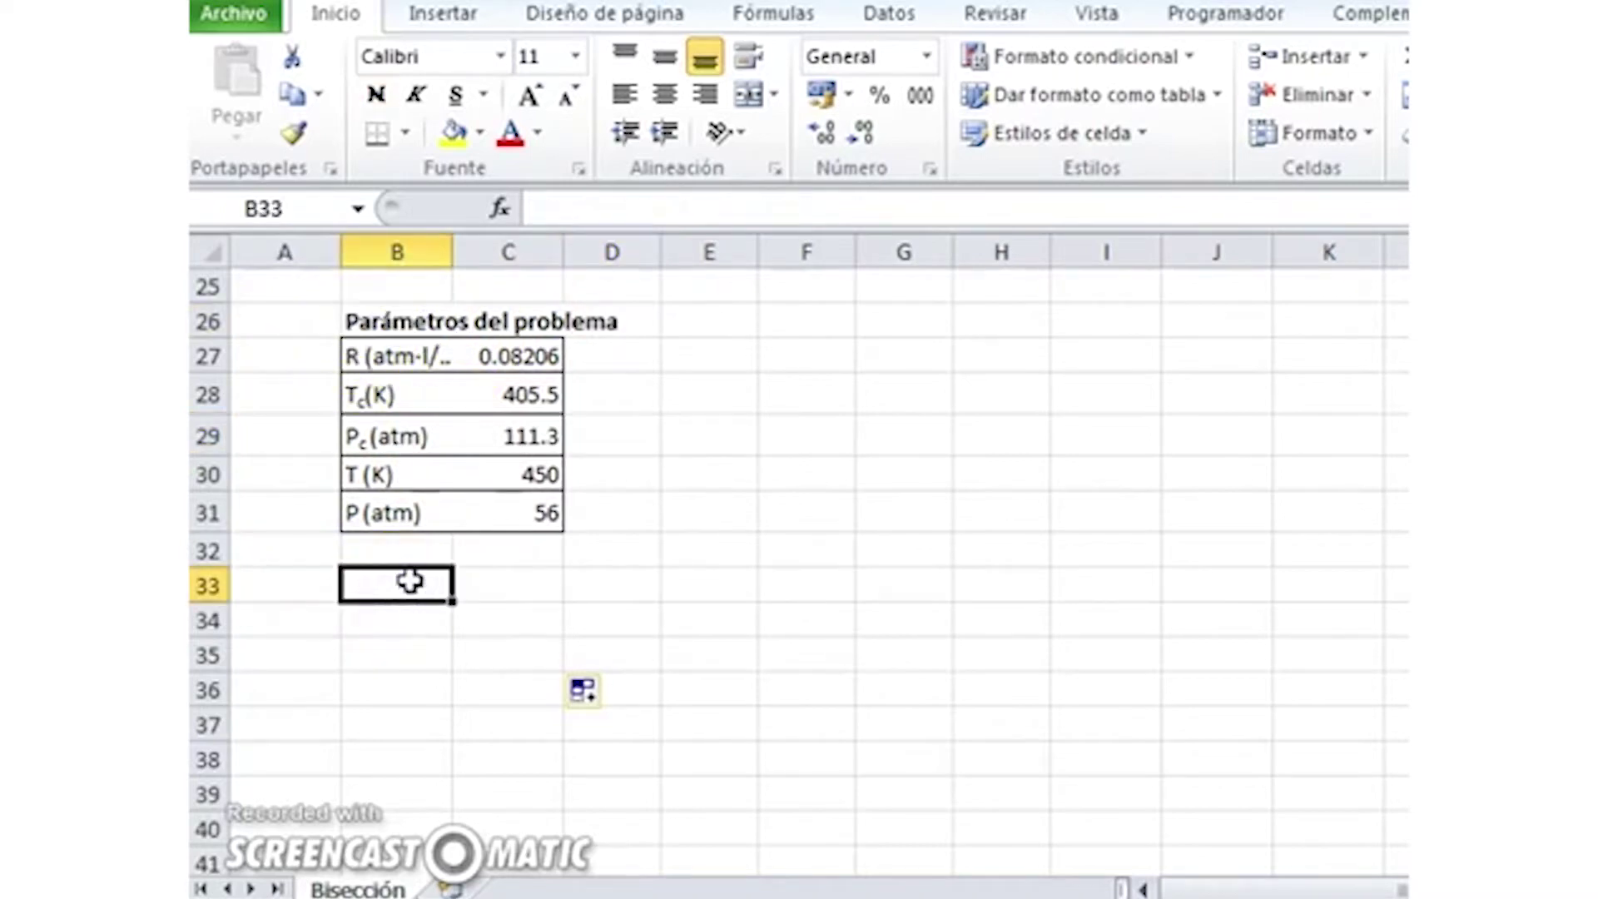
click(403, 324)
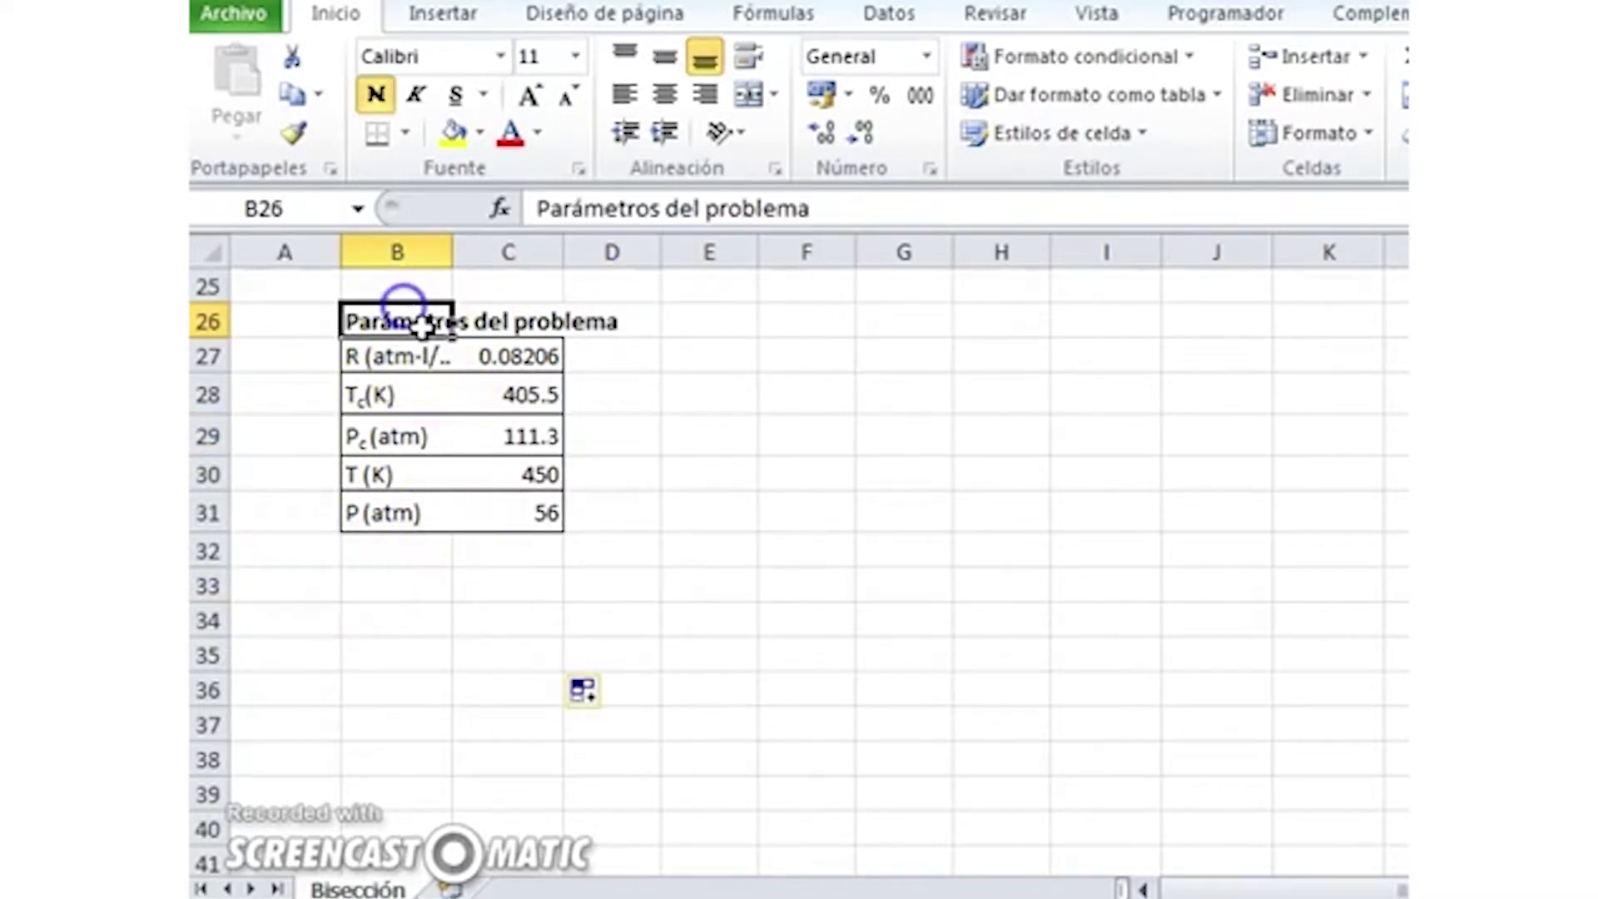
key(ctrl+c)
click(392, 575)
key(ctrl+v)
key(F2)
text(adicional)
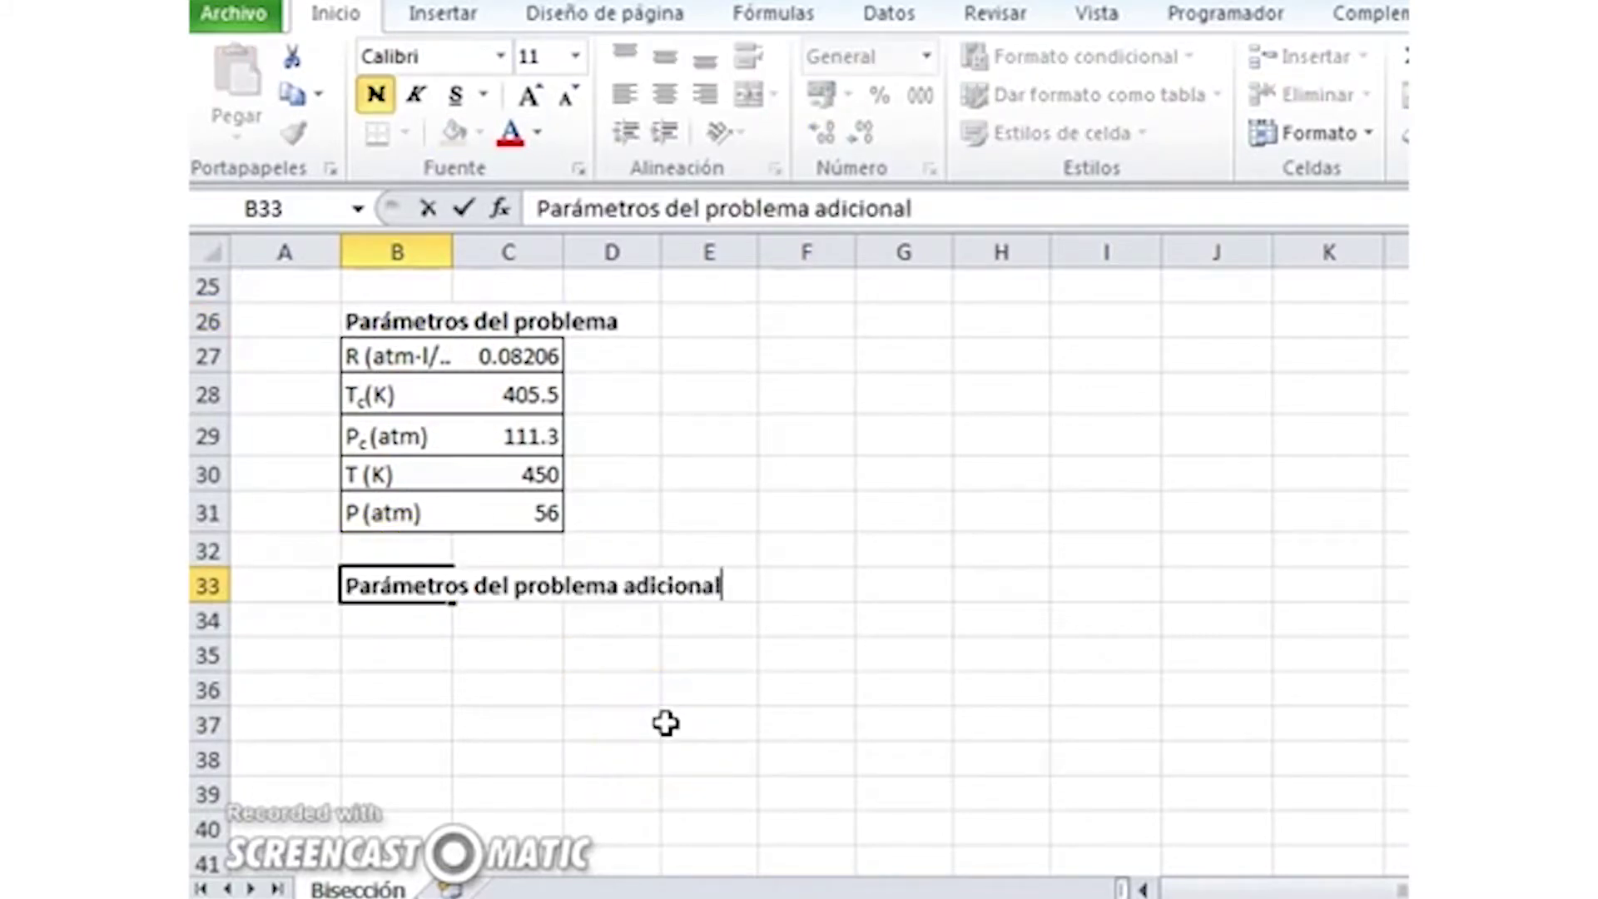
key(Return)
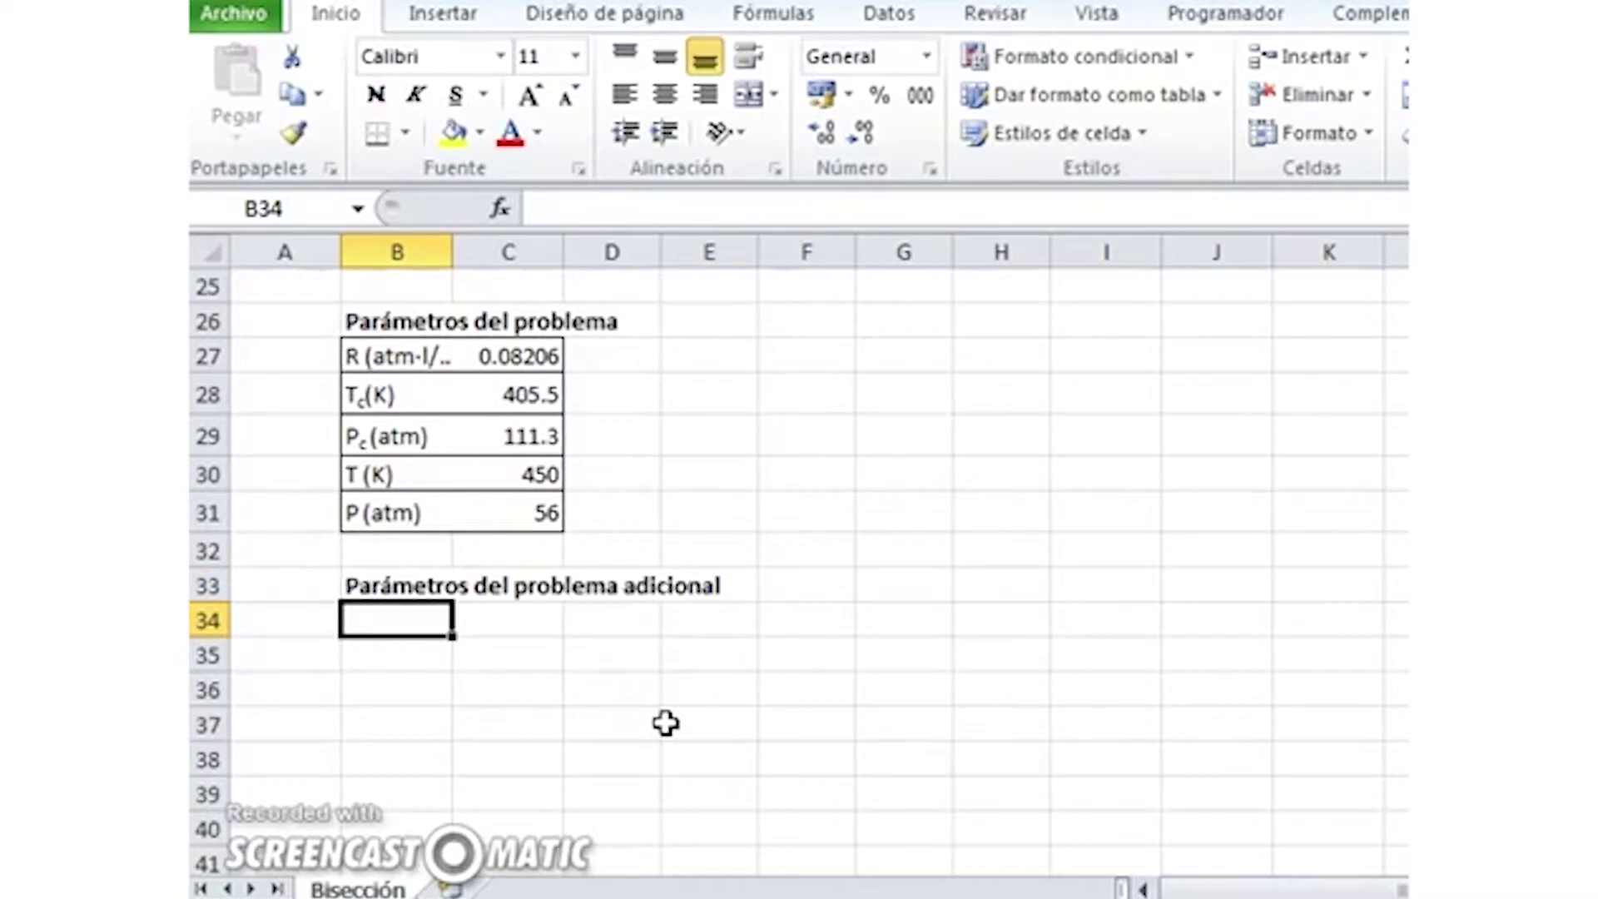
Apply the formatting of B31:C31 to B34:C34 and enter the label "a" in B34.
drag(403, 510, 516, 513)
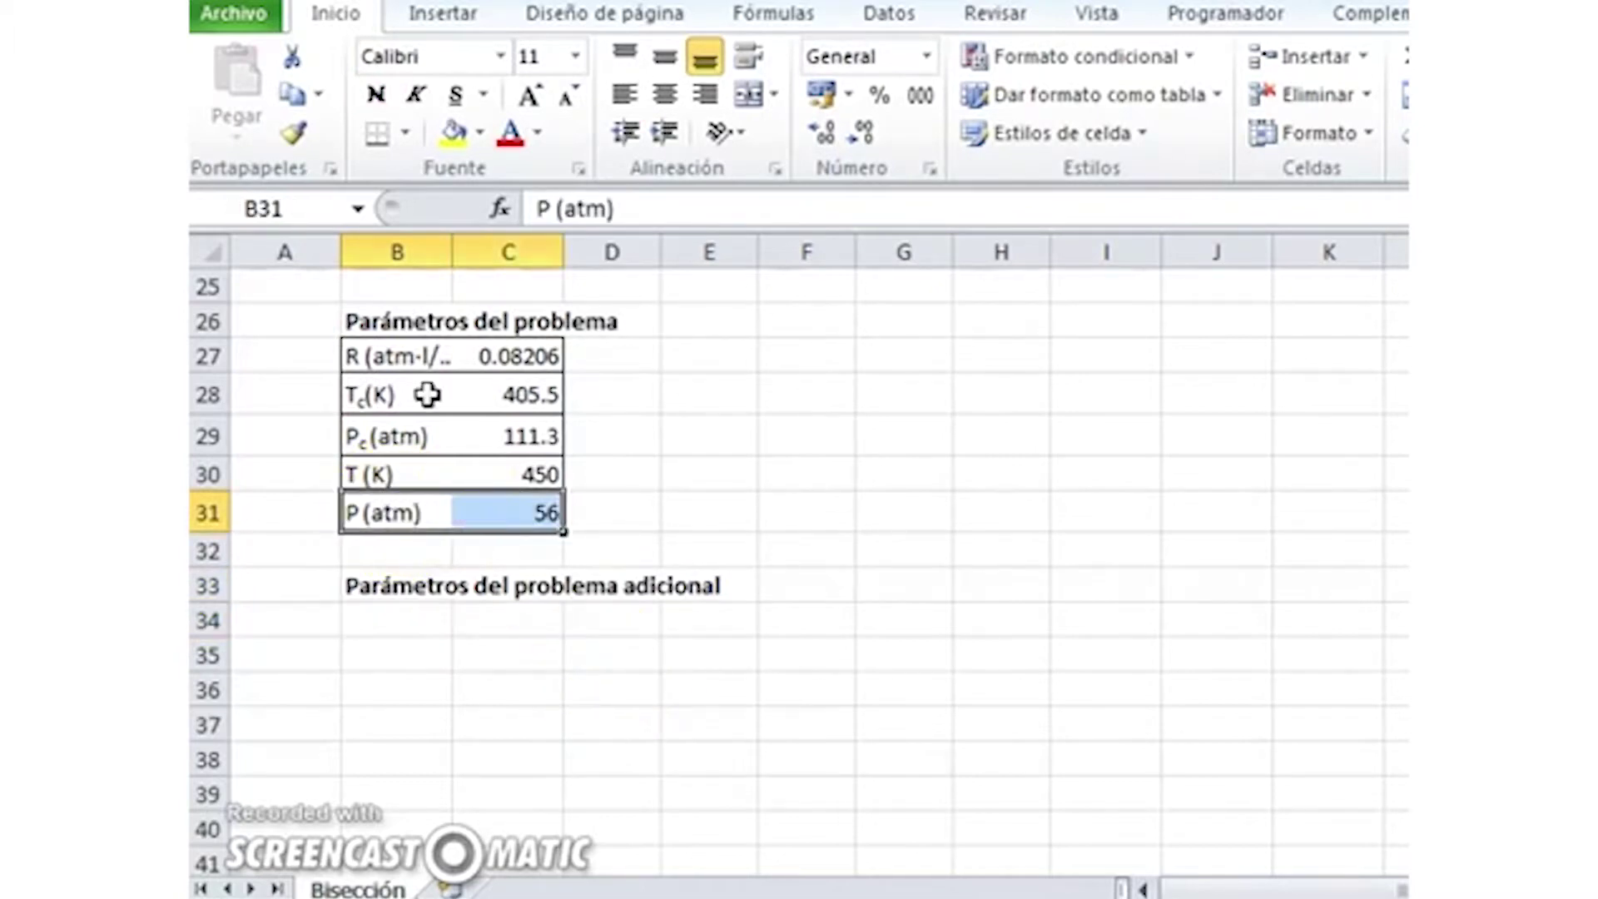
click(293, 133)
drag(407, 628, 507, 632)
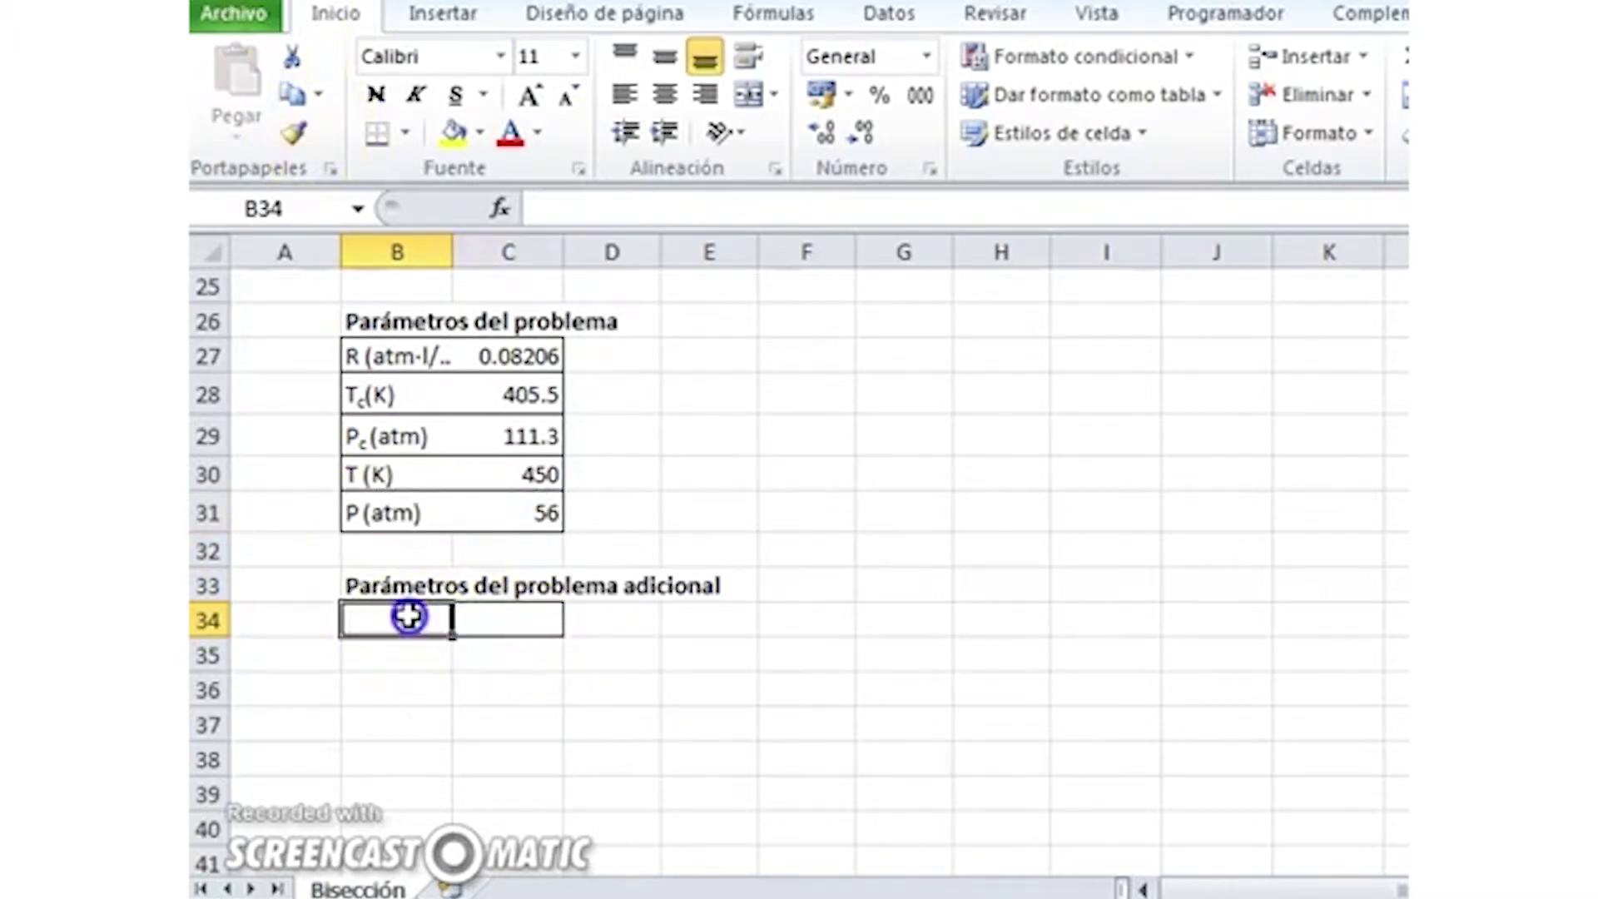
text(a)
key(Return)
Duplicate the bordered row B34:C34 into row 35 and change the label in B35 to "b".
drag(408, 615, 475, 620)
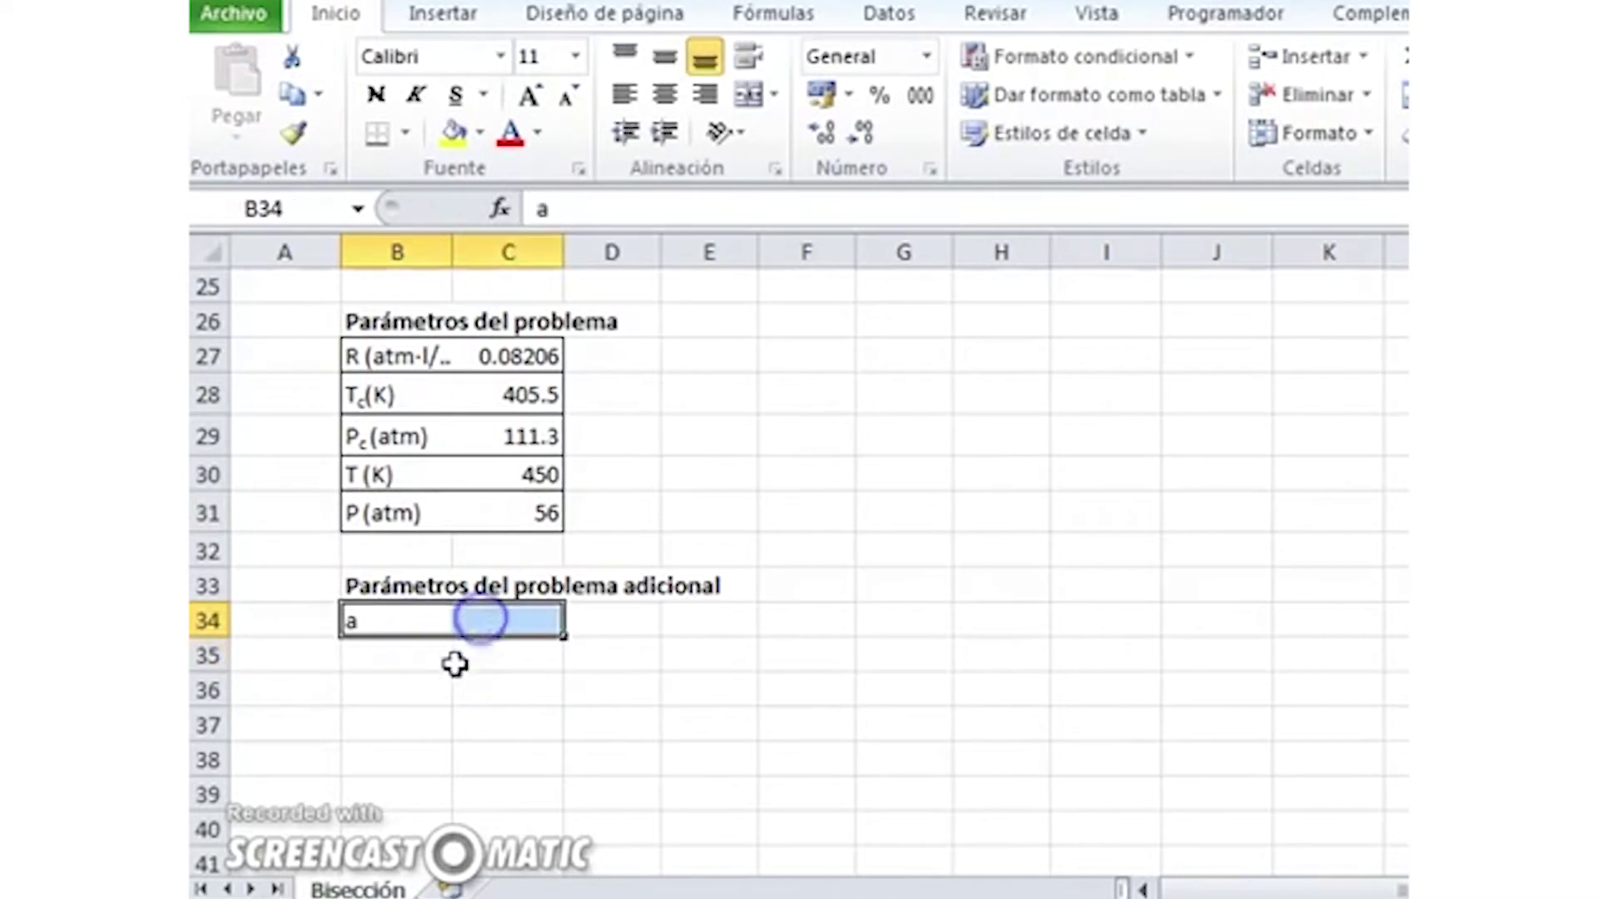
key(ctrl+c)
click(382, 671)
key(ctrl+v)
click(523, 657)
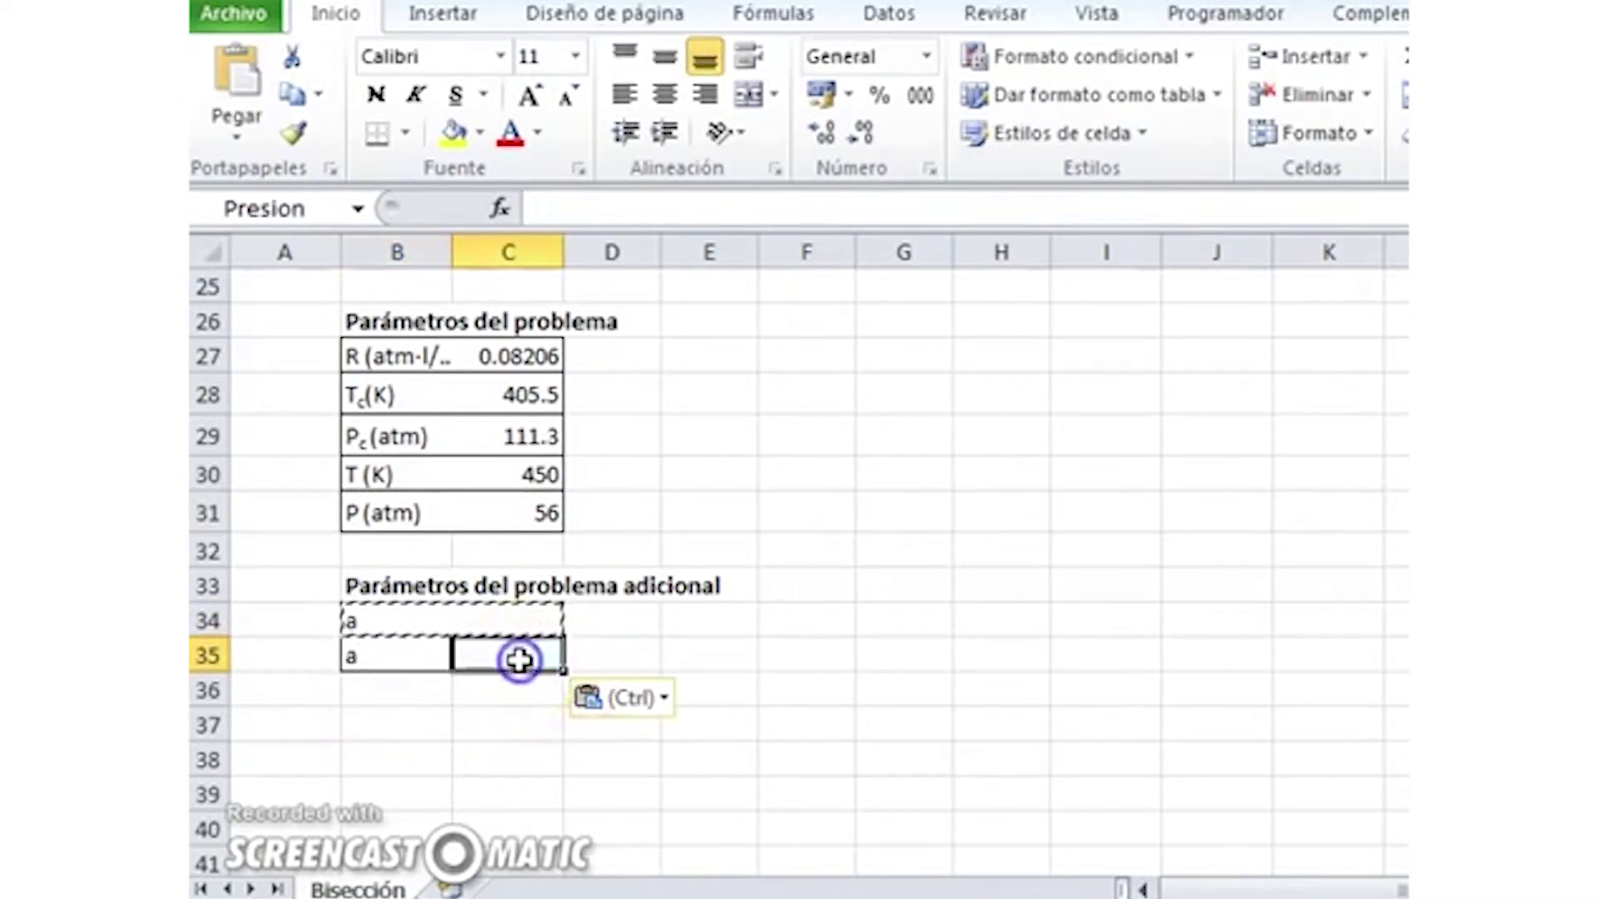
click(401, 657)
text(b)
key(Return)
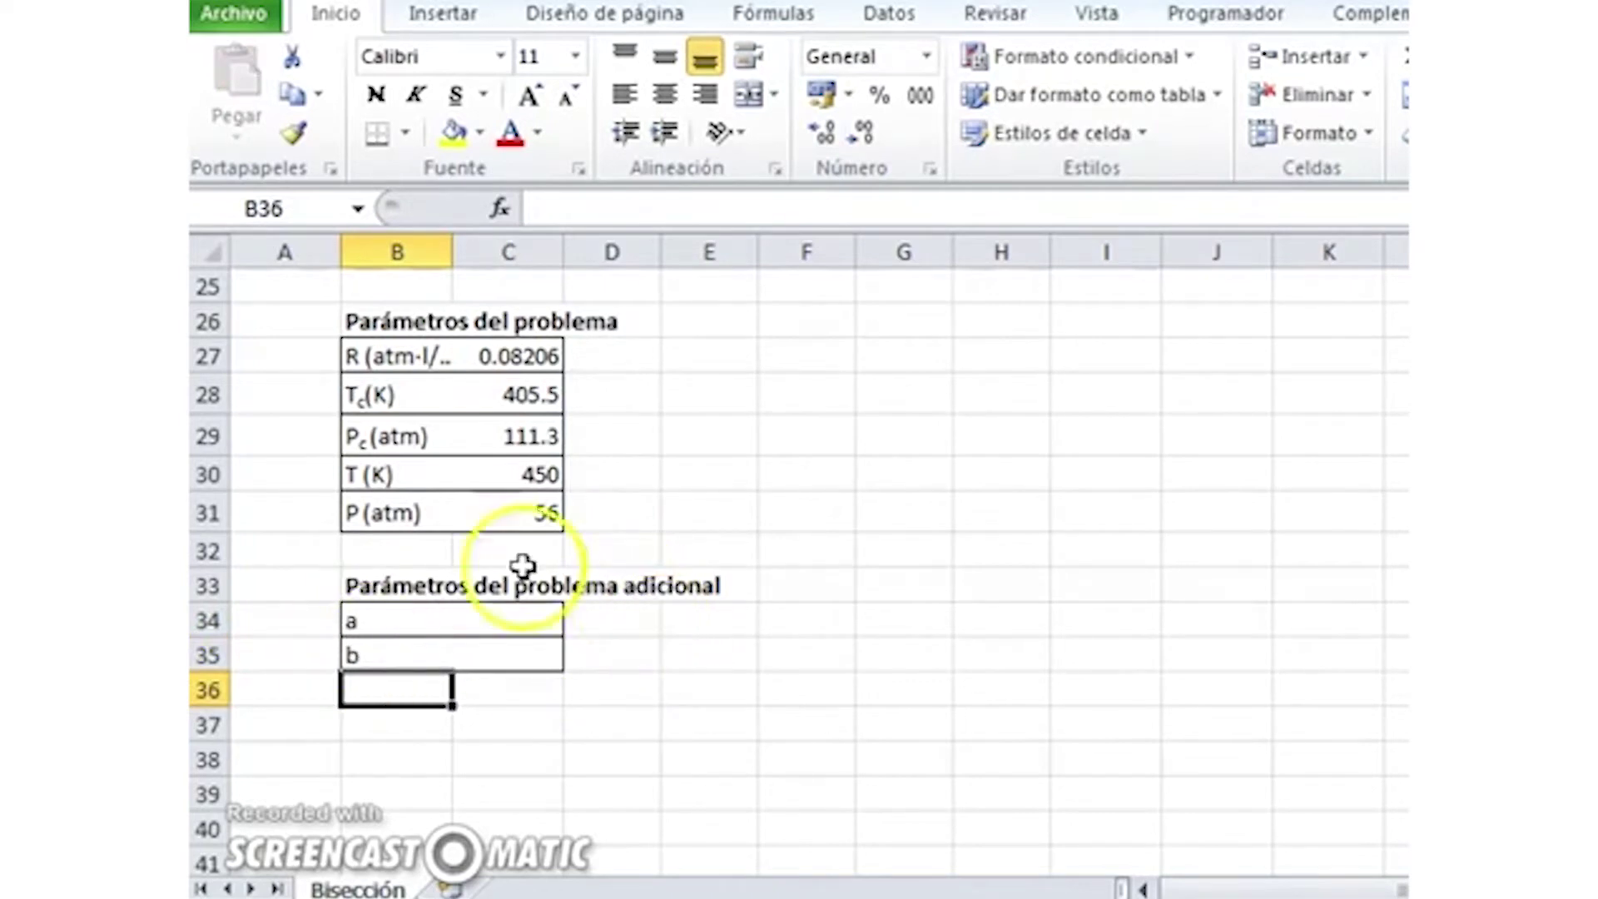
Move the picture with the a and b equations beside the additional parameters table, starting around row 32.
scroll(433, 539, up, 7)
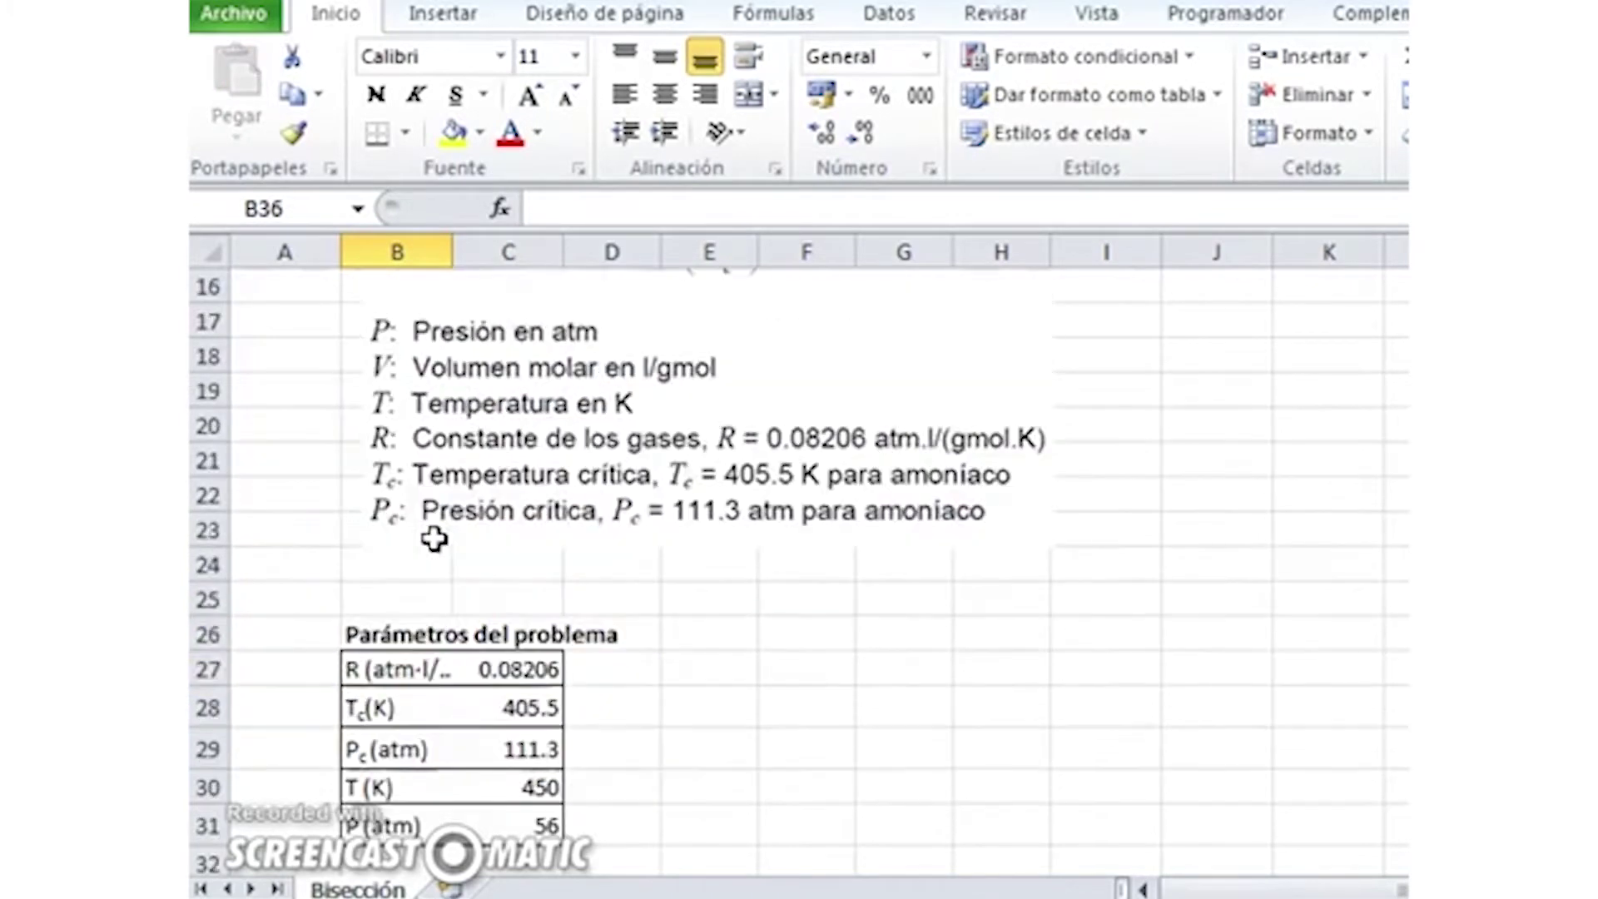
drag(434, 545, 856, 688)
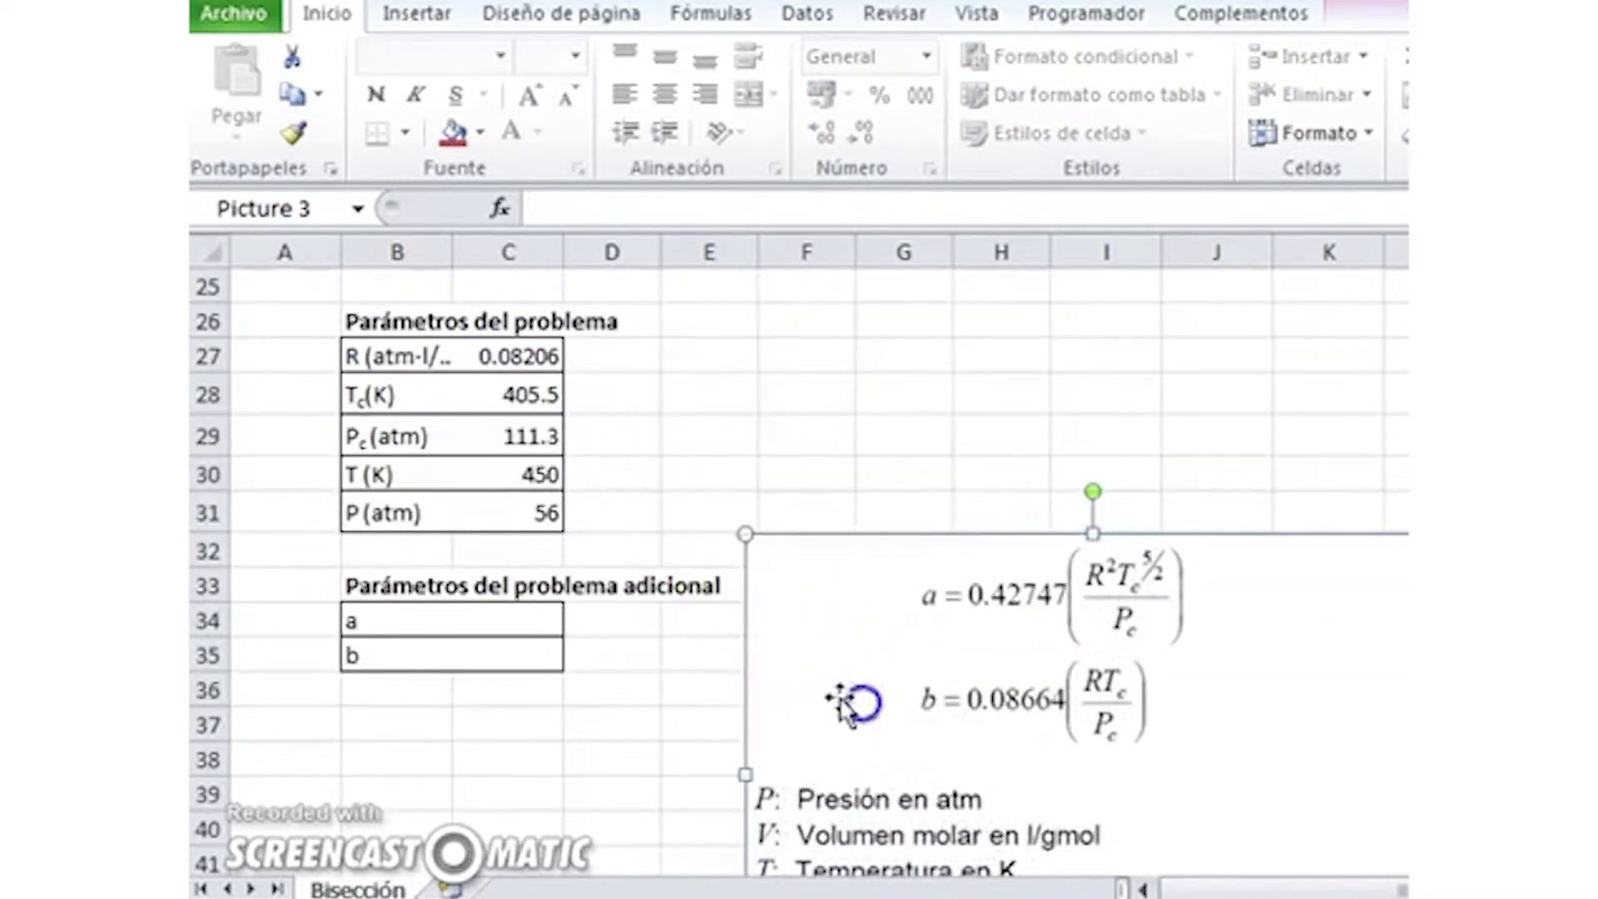
click(530, 624)
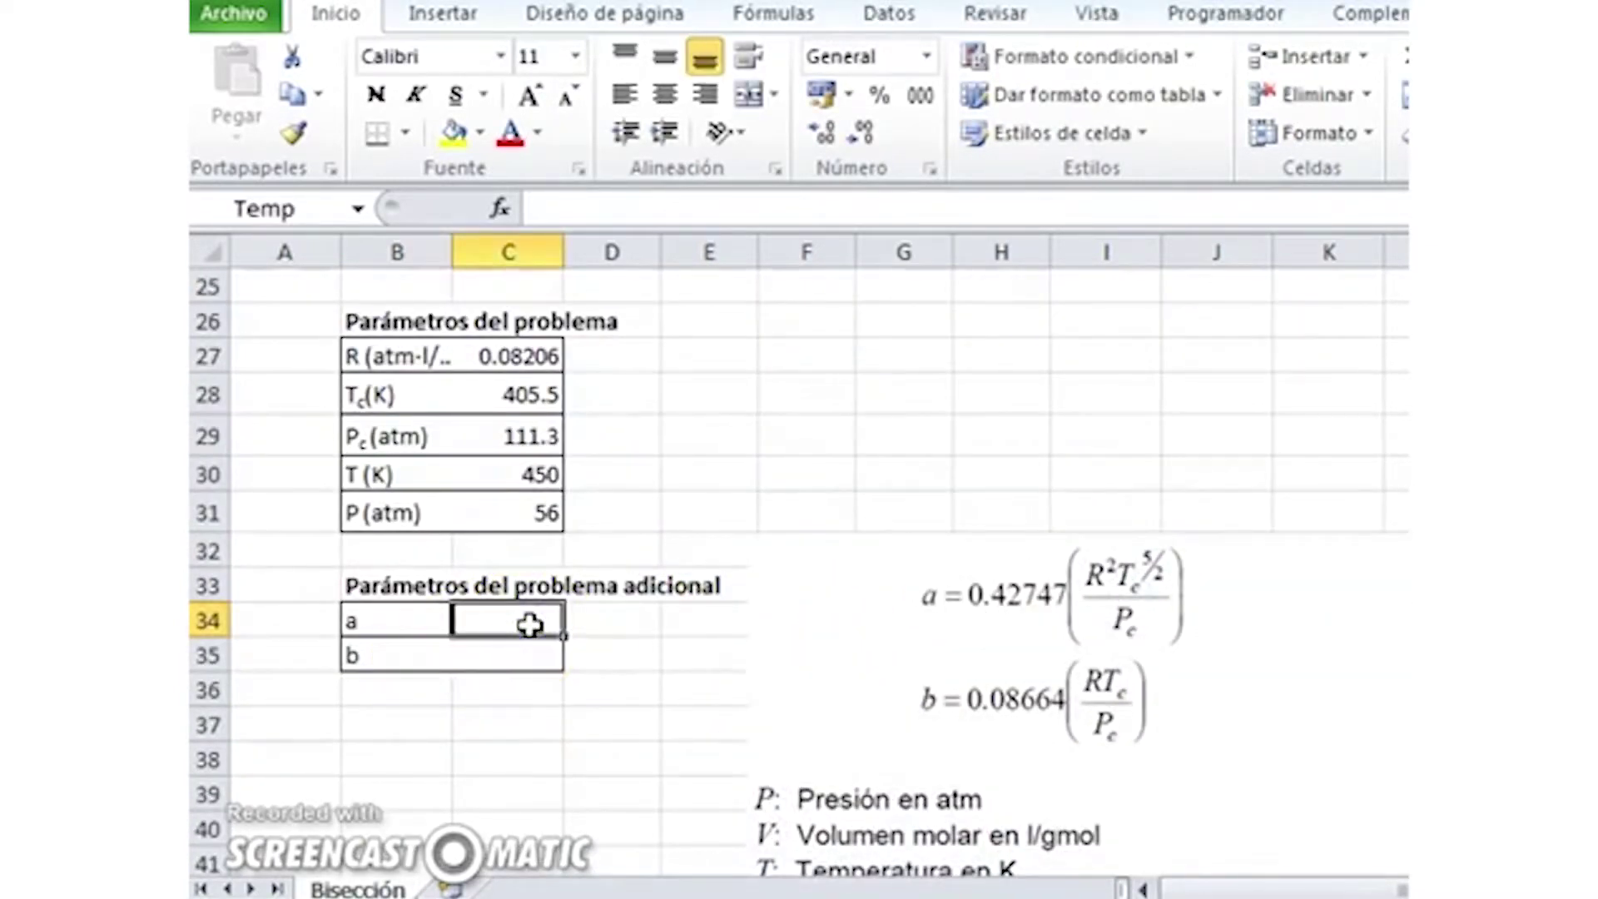
text(=)
key(Escape)
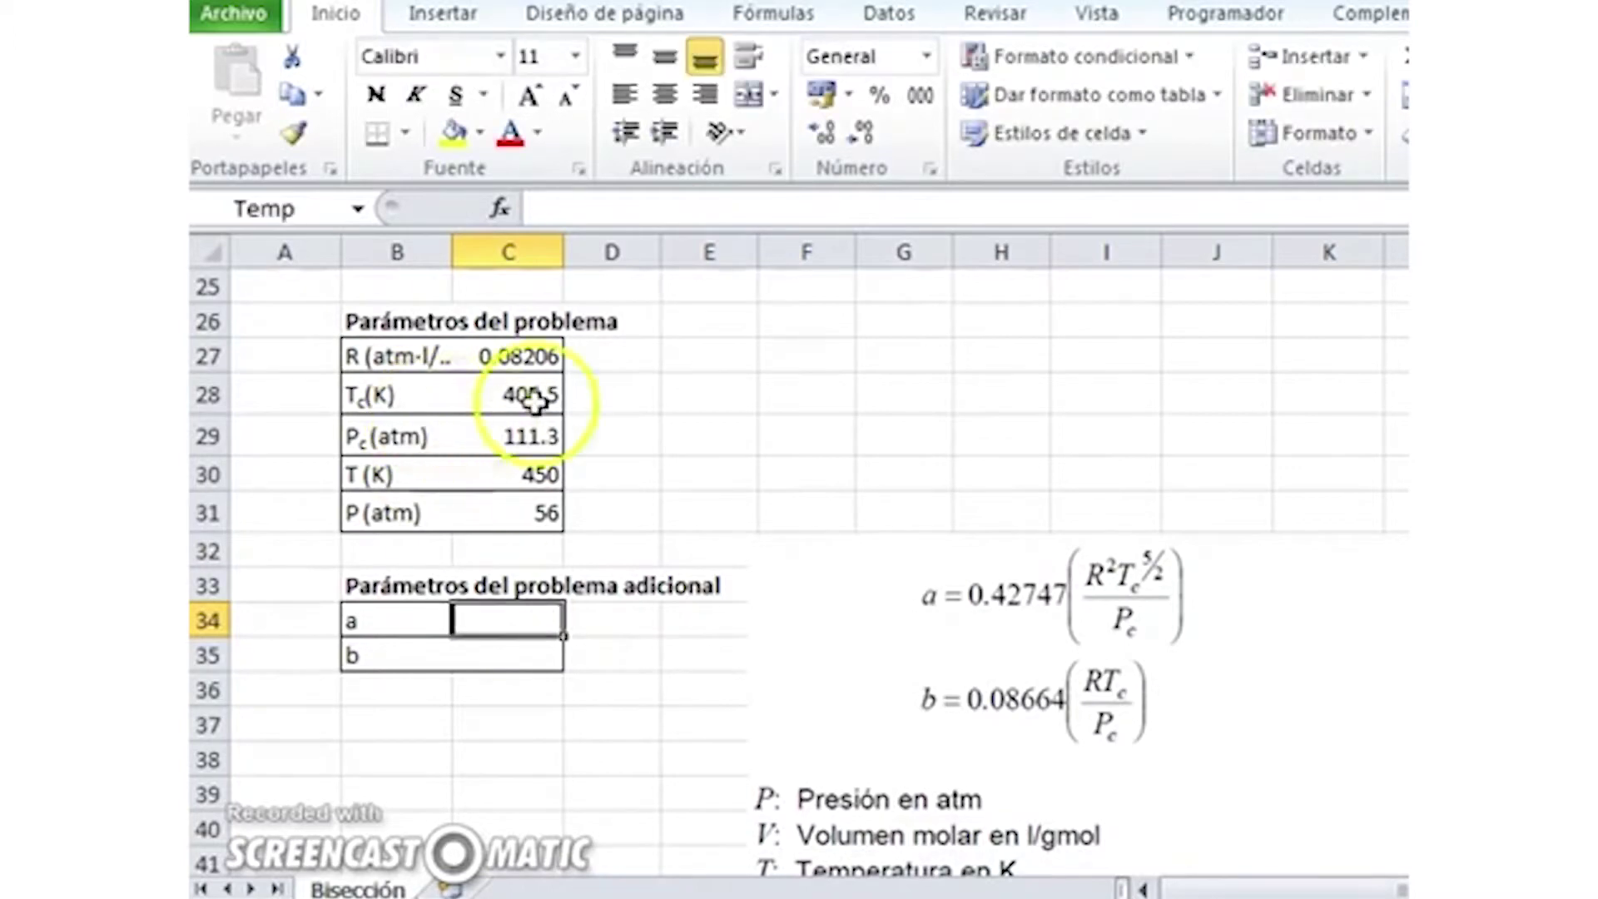
Check the defined names of the R, Tc and Pc value cells in C27:C29.
click(524, 351)
click(516, 386)
click(523, 428)
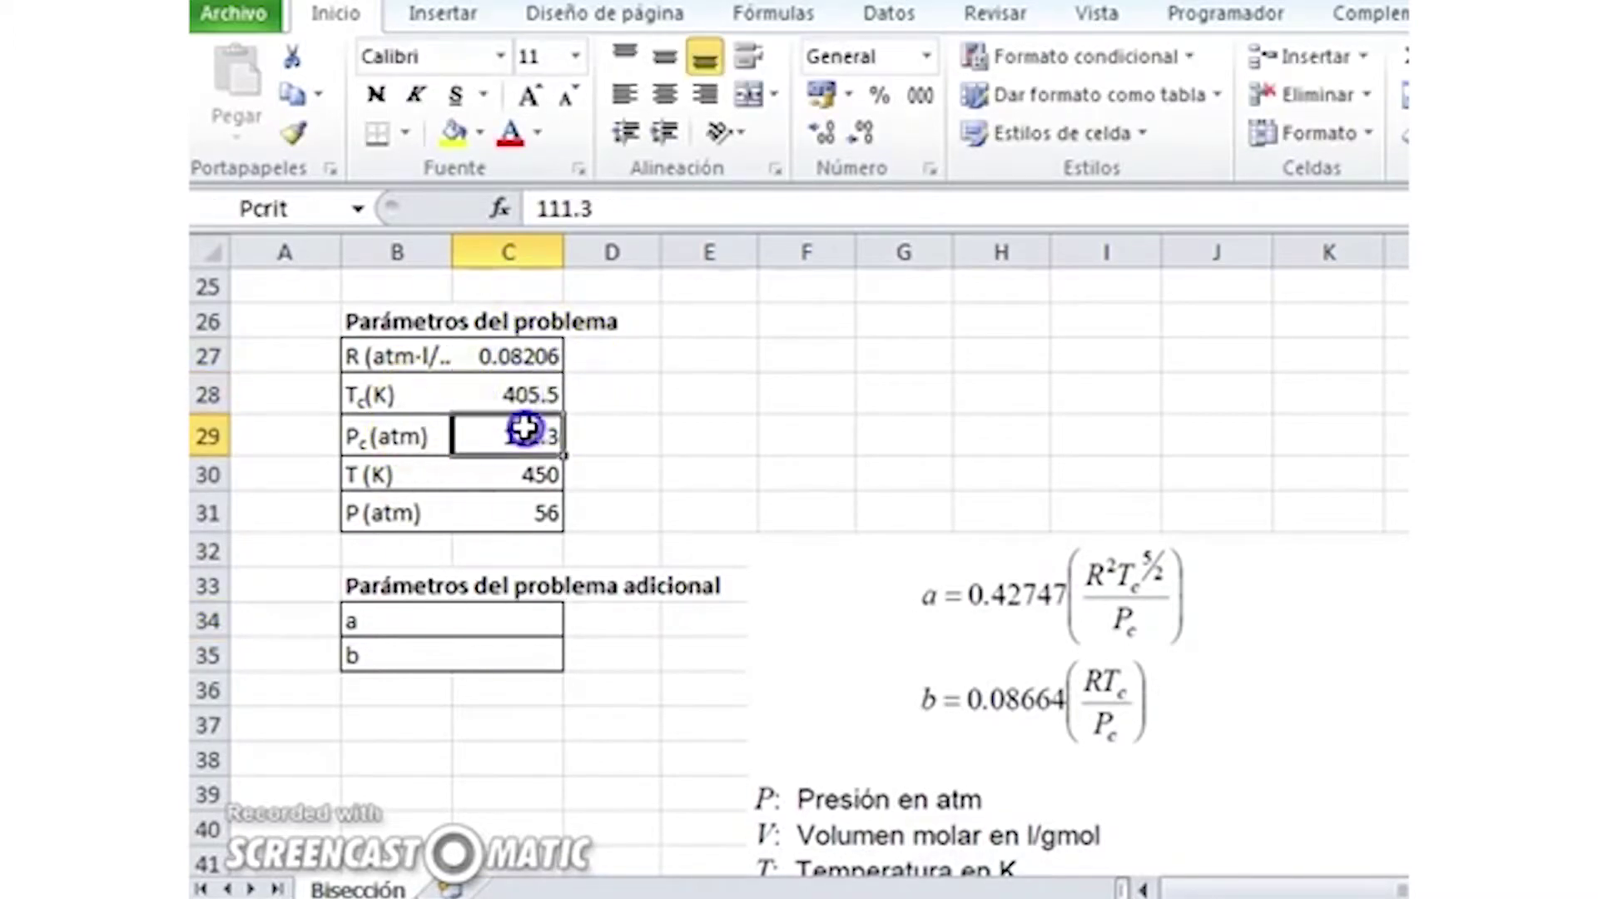
click(545, 356)
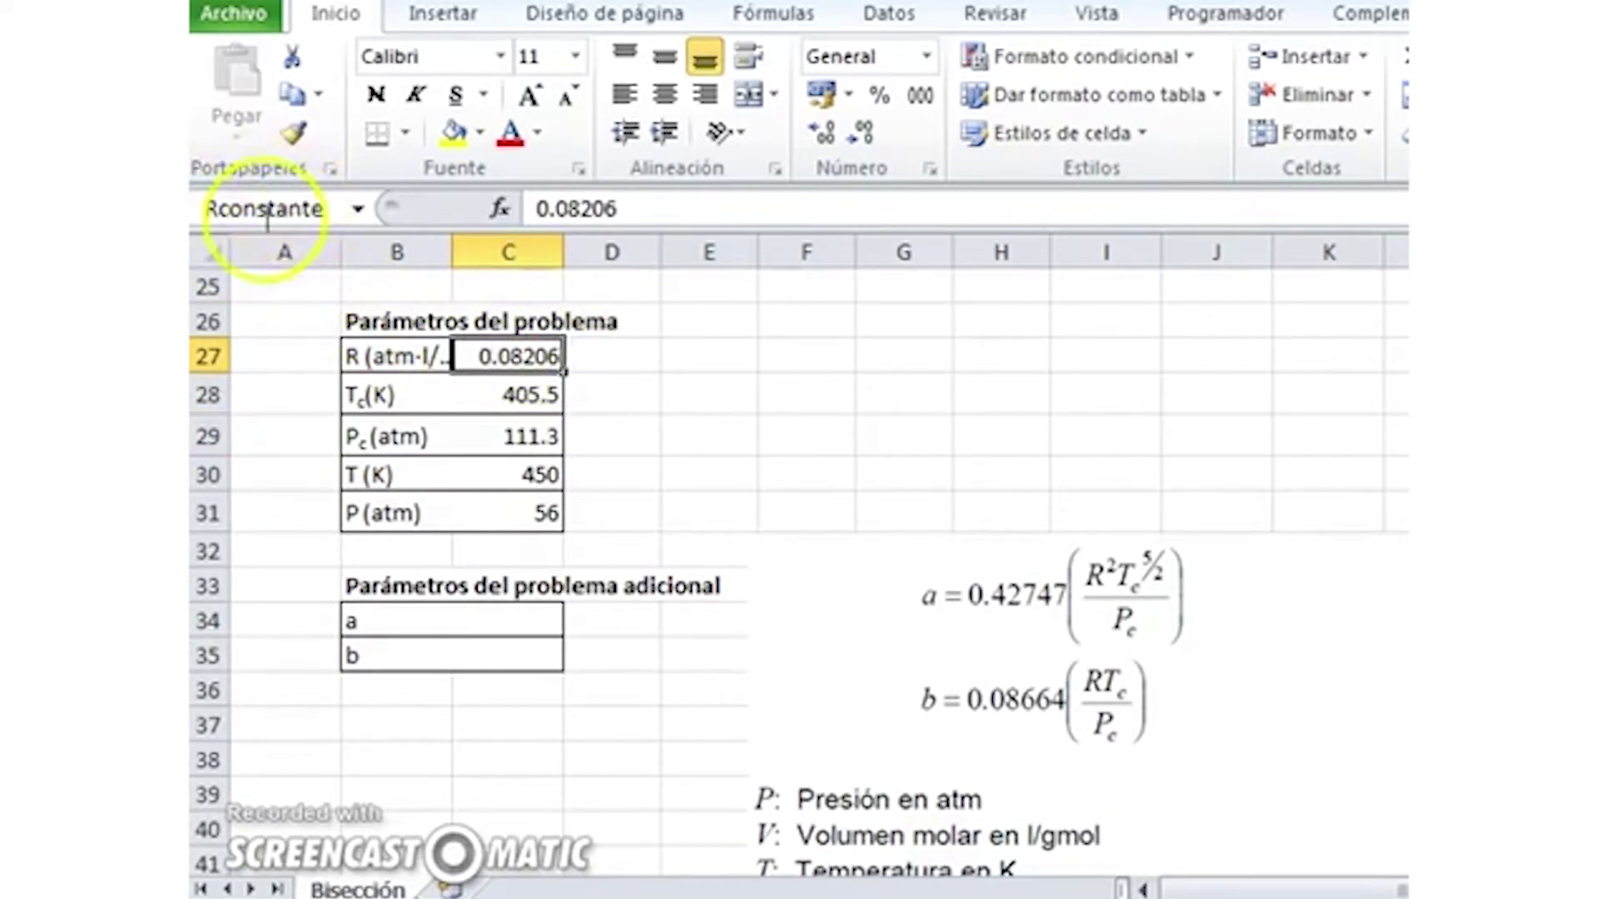
click(499, 391)
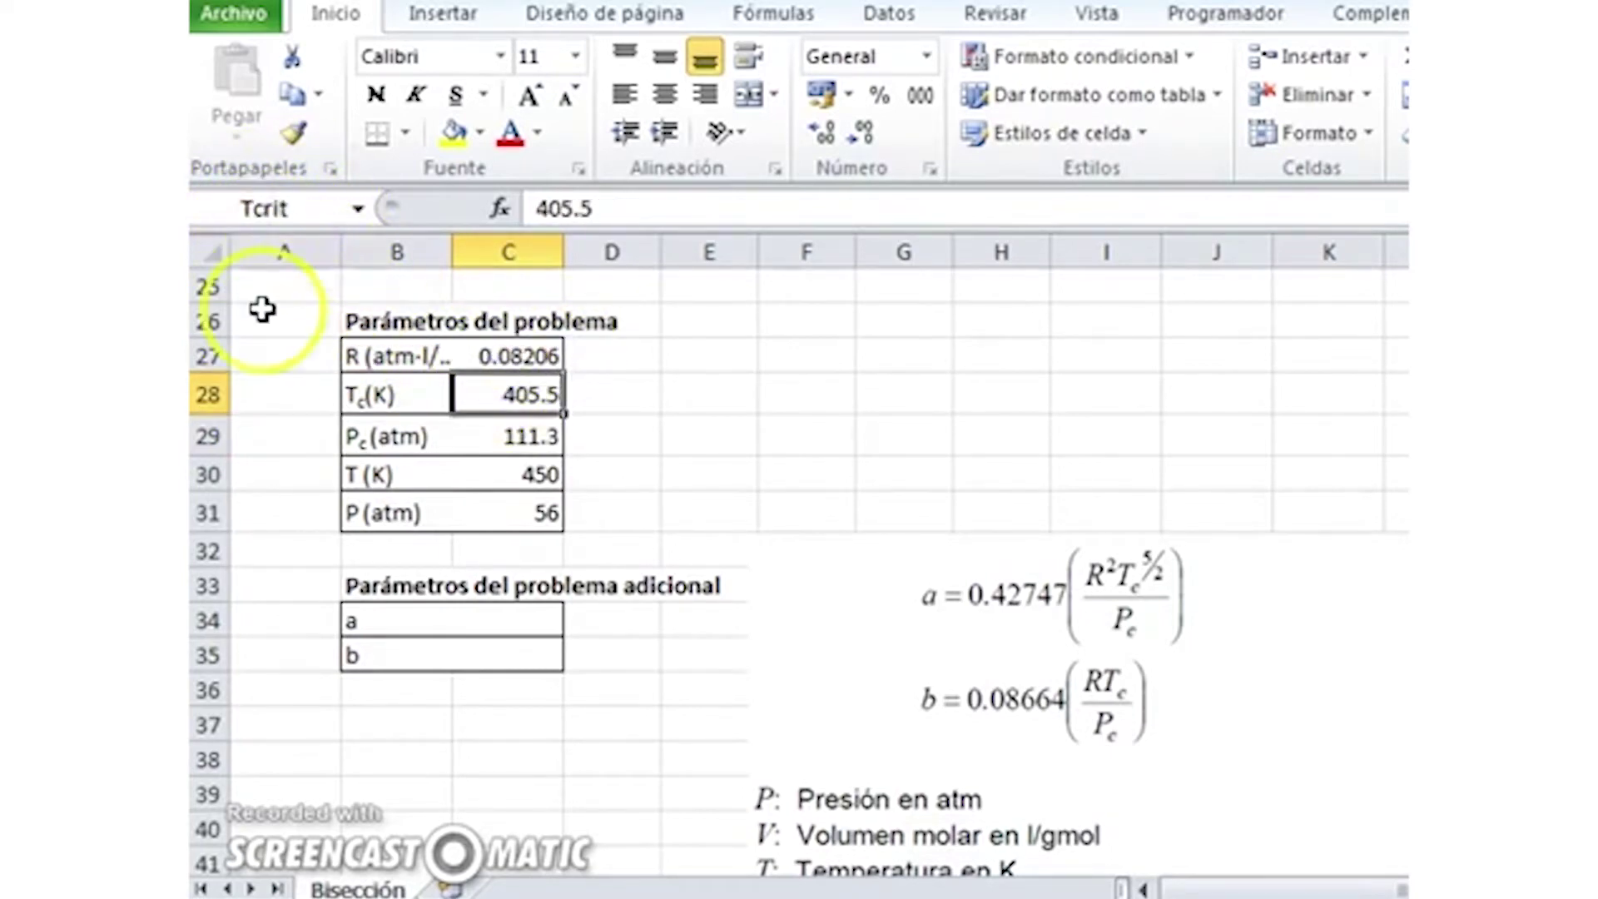
click(495, 432)
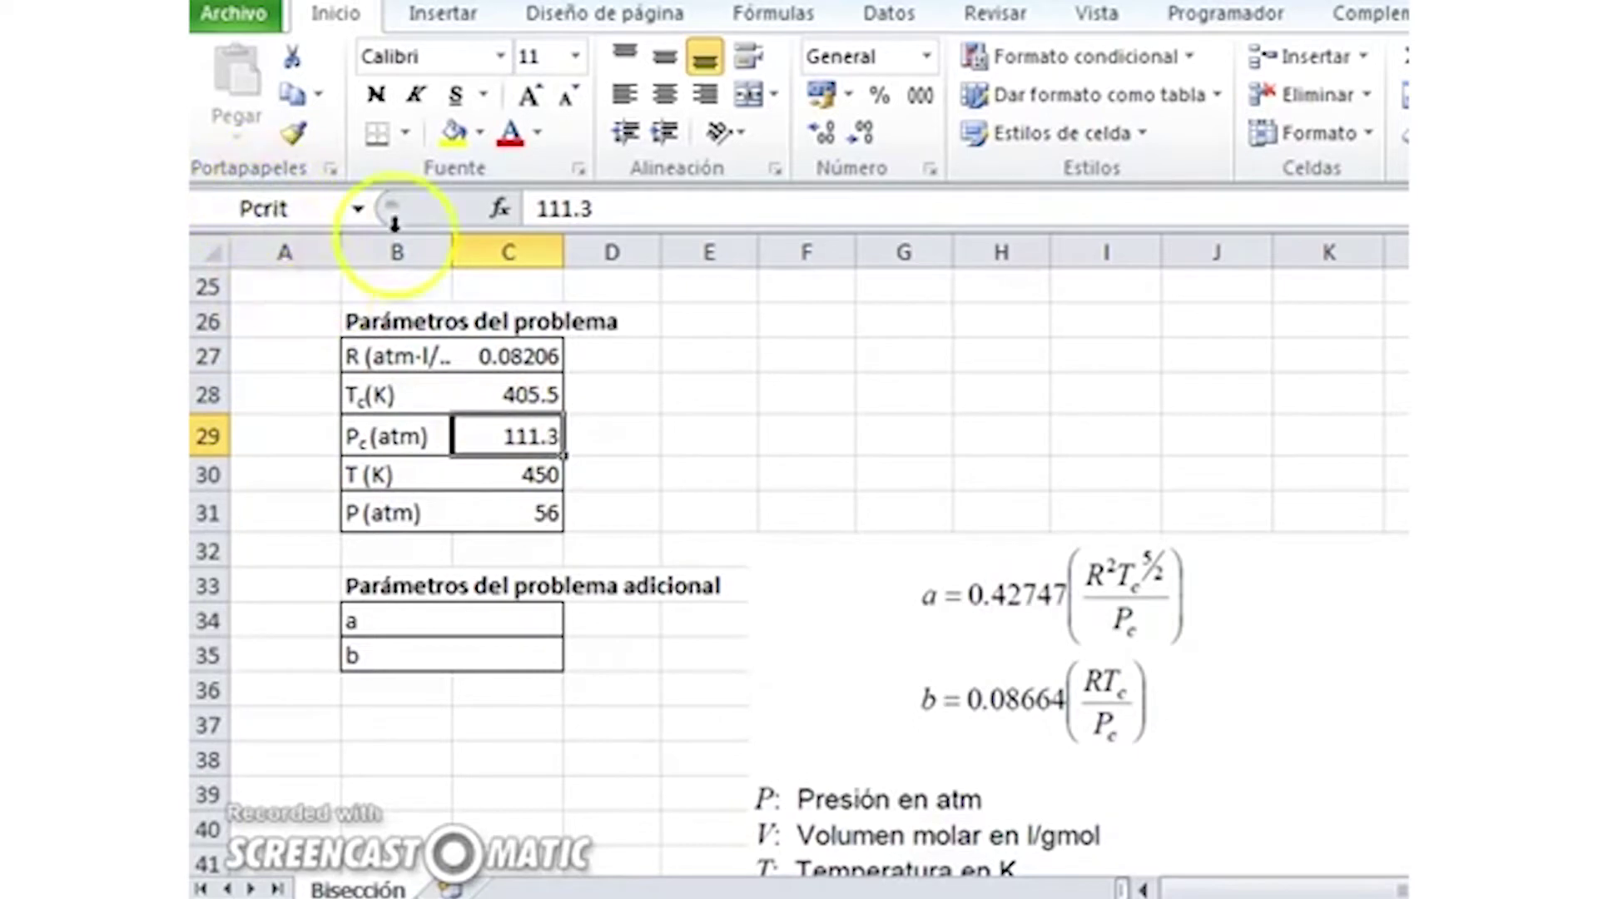
Calculate parameter a in C34 with the formula =0.42747*(Rconstante^2*Tcrit^(5/2)/Pcrit).
click(519, 624)
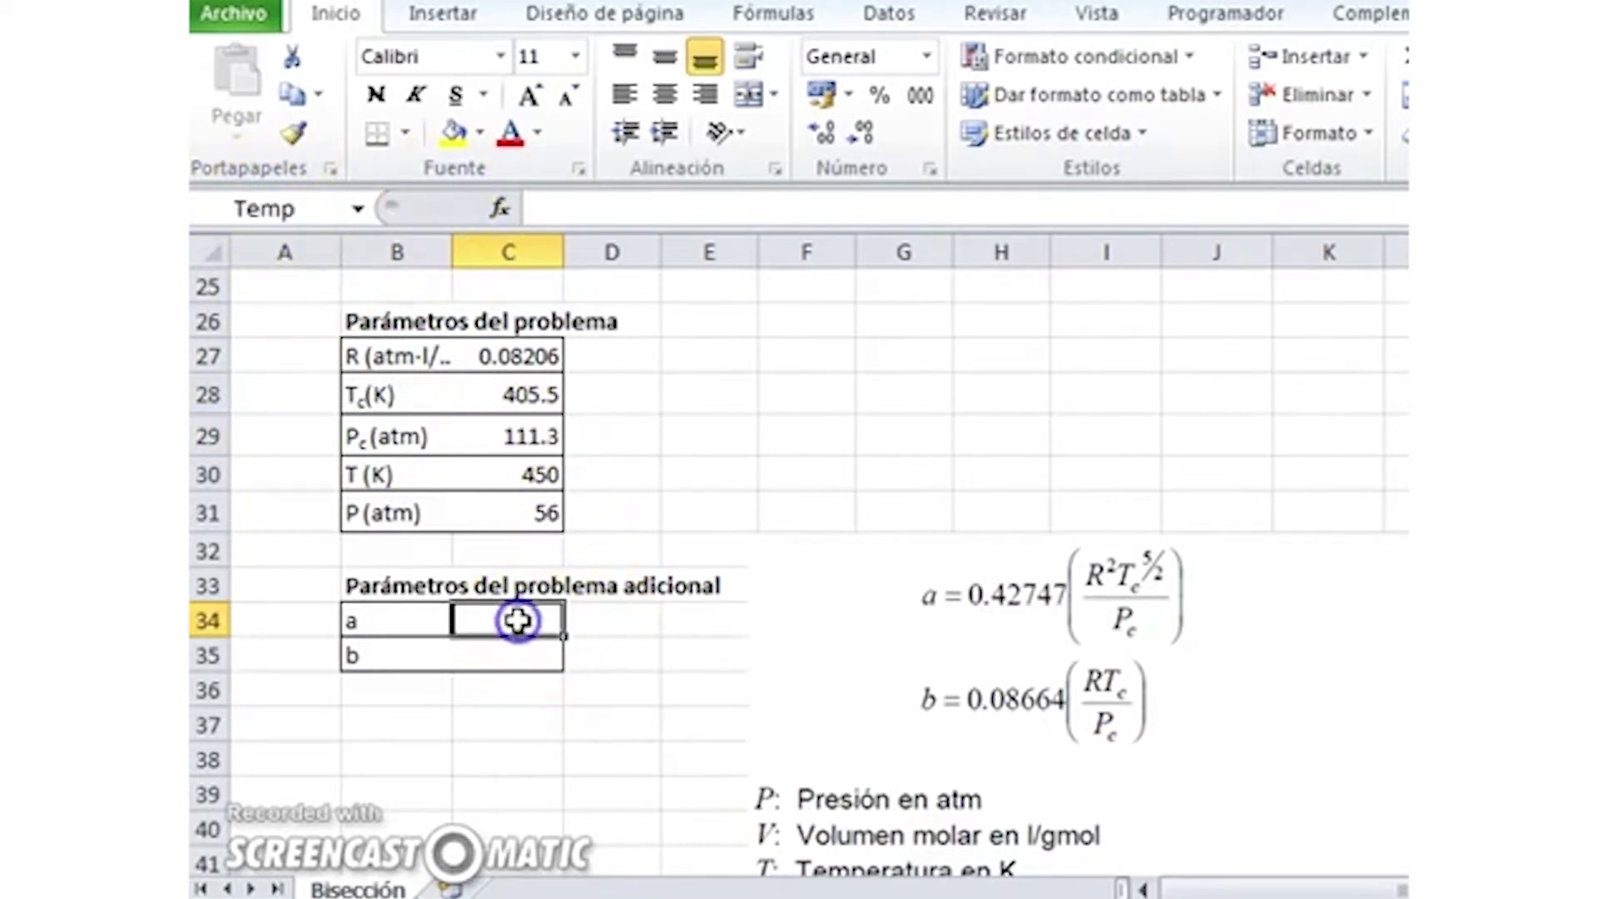
text(=0.)
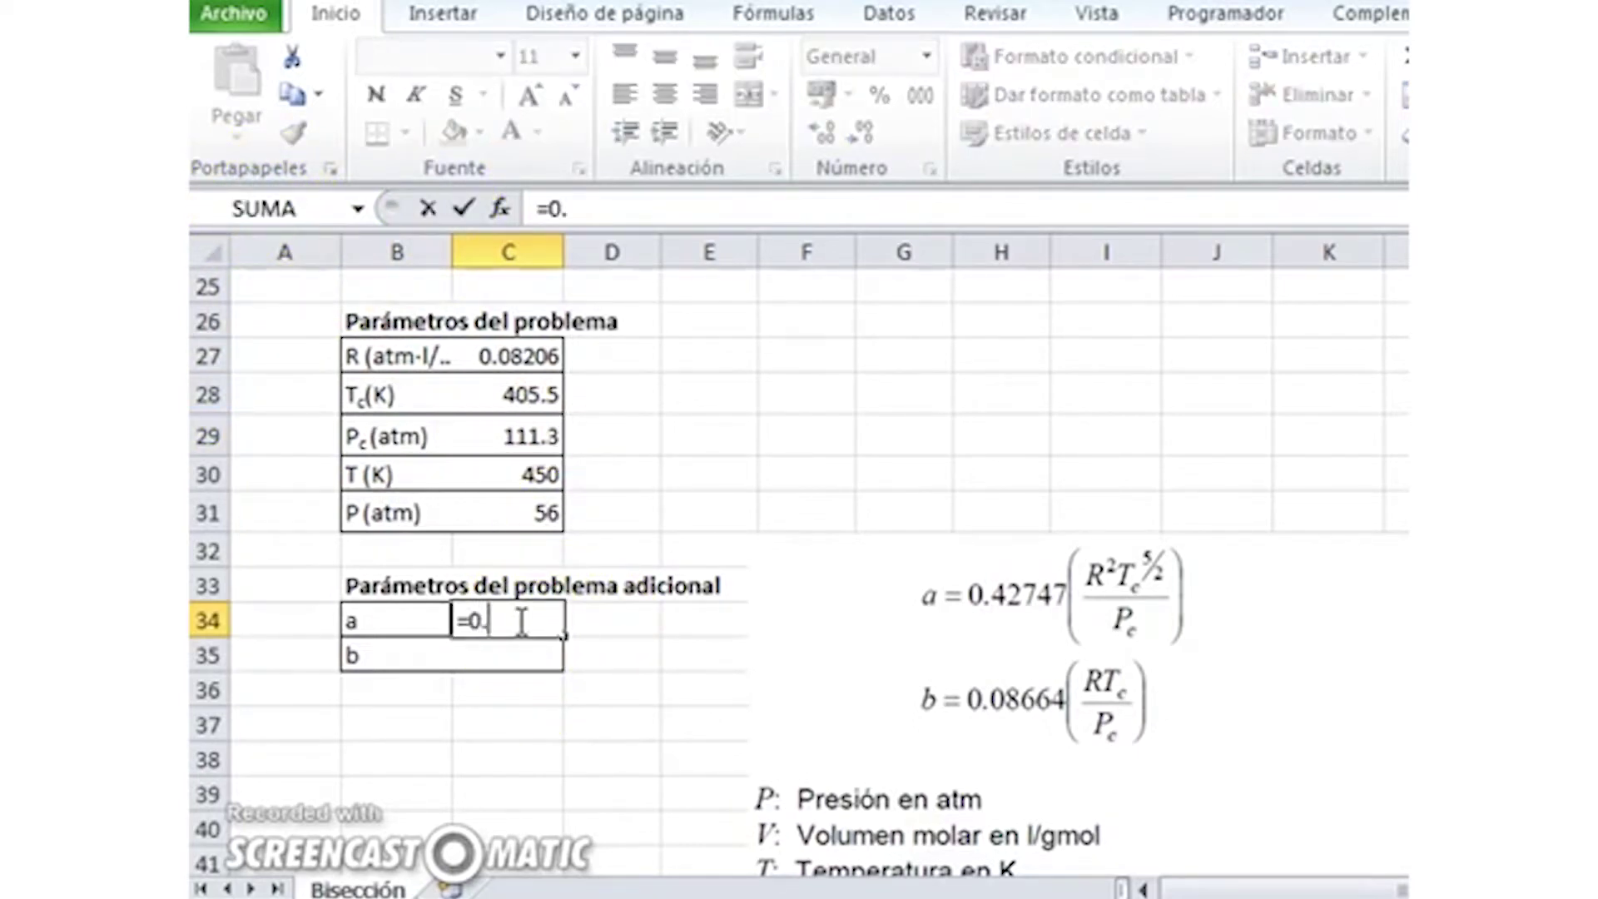
text(427)
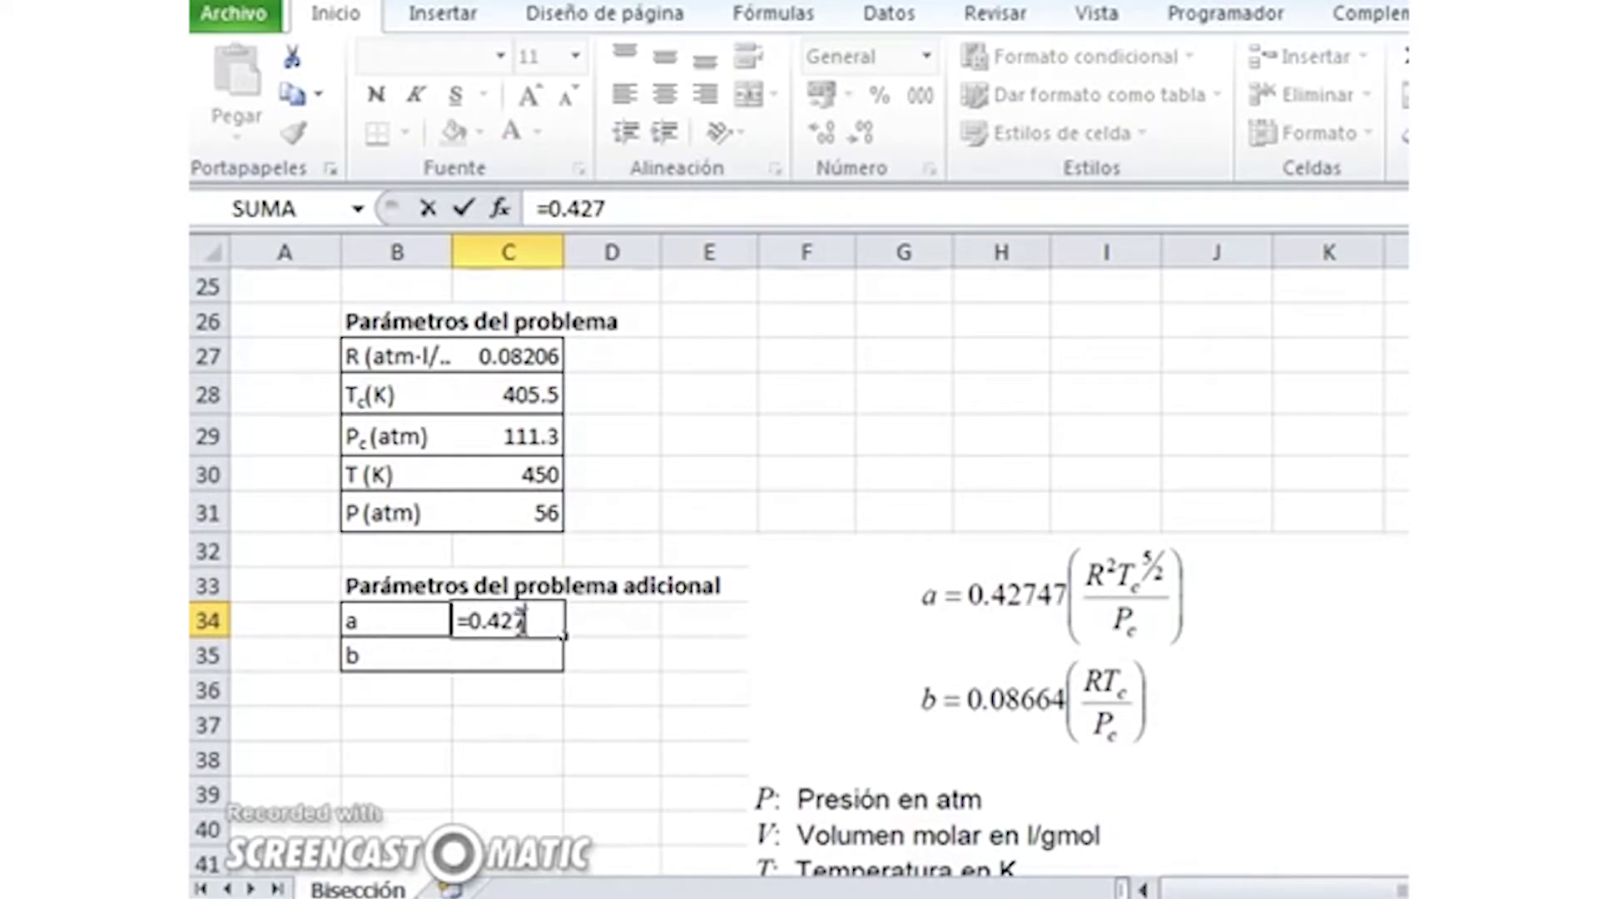
text(57*(Rc)
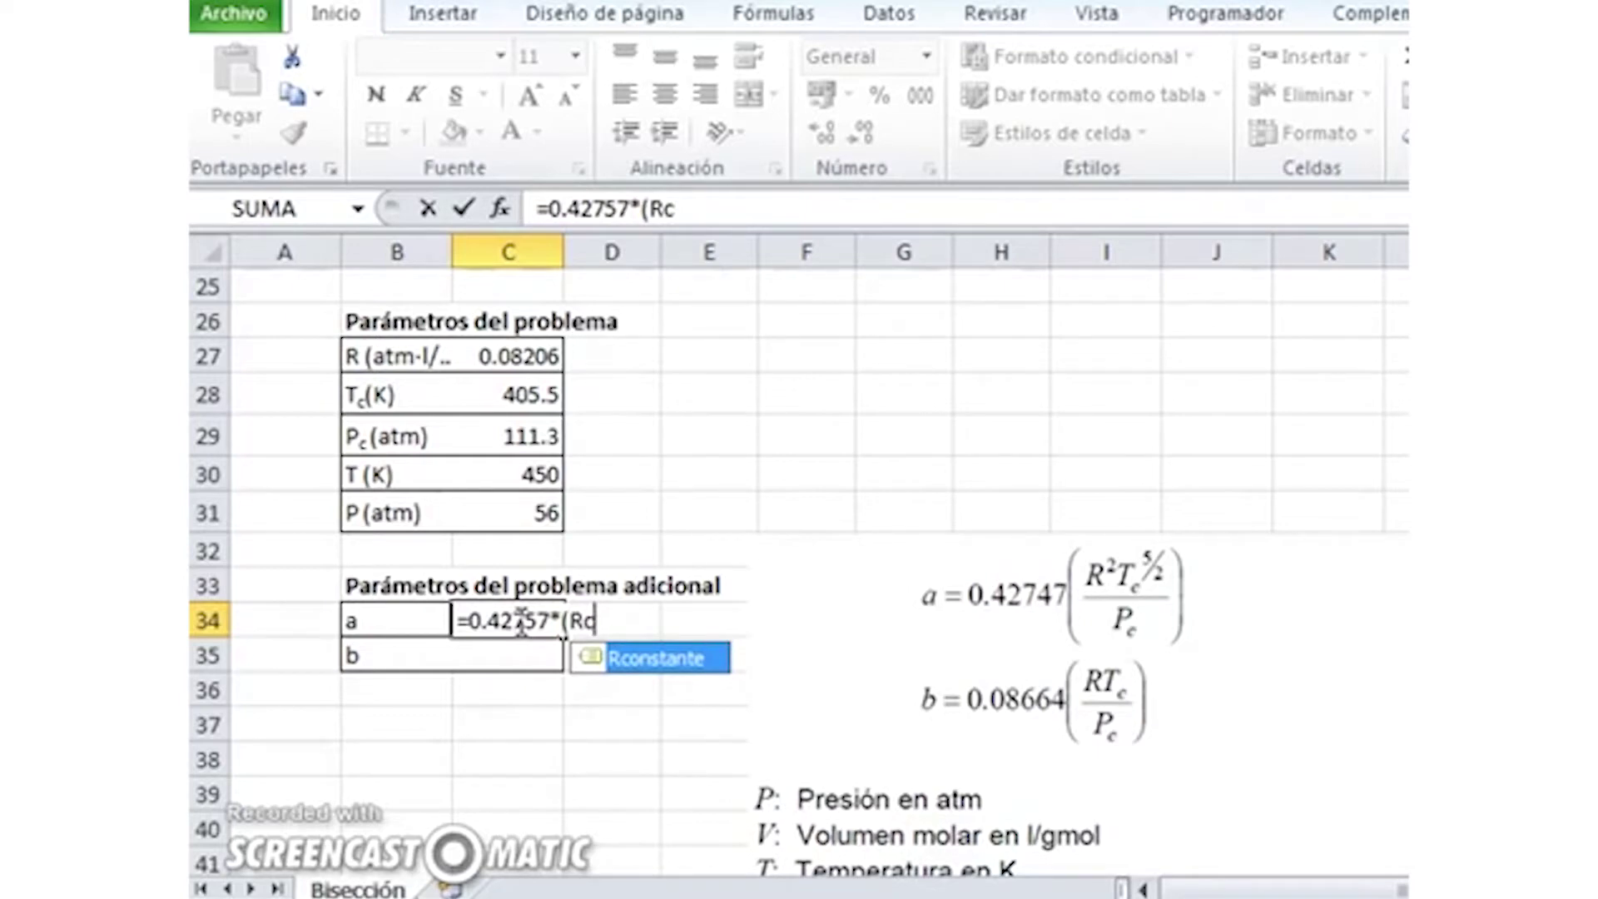
key(Tab)
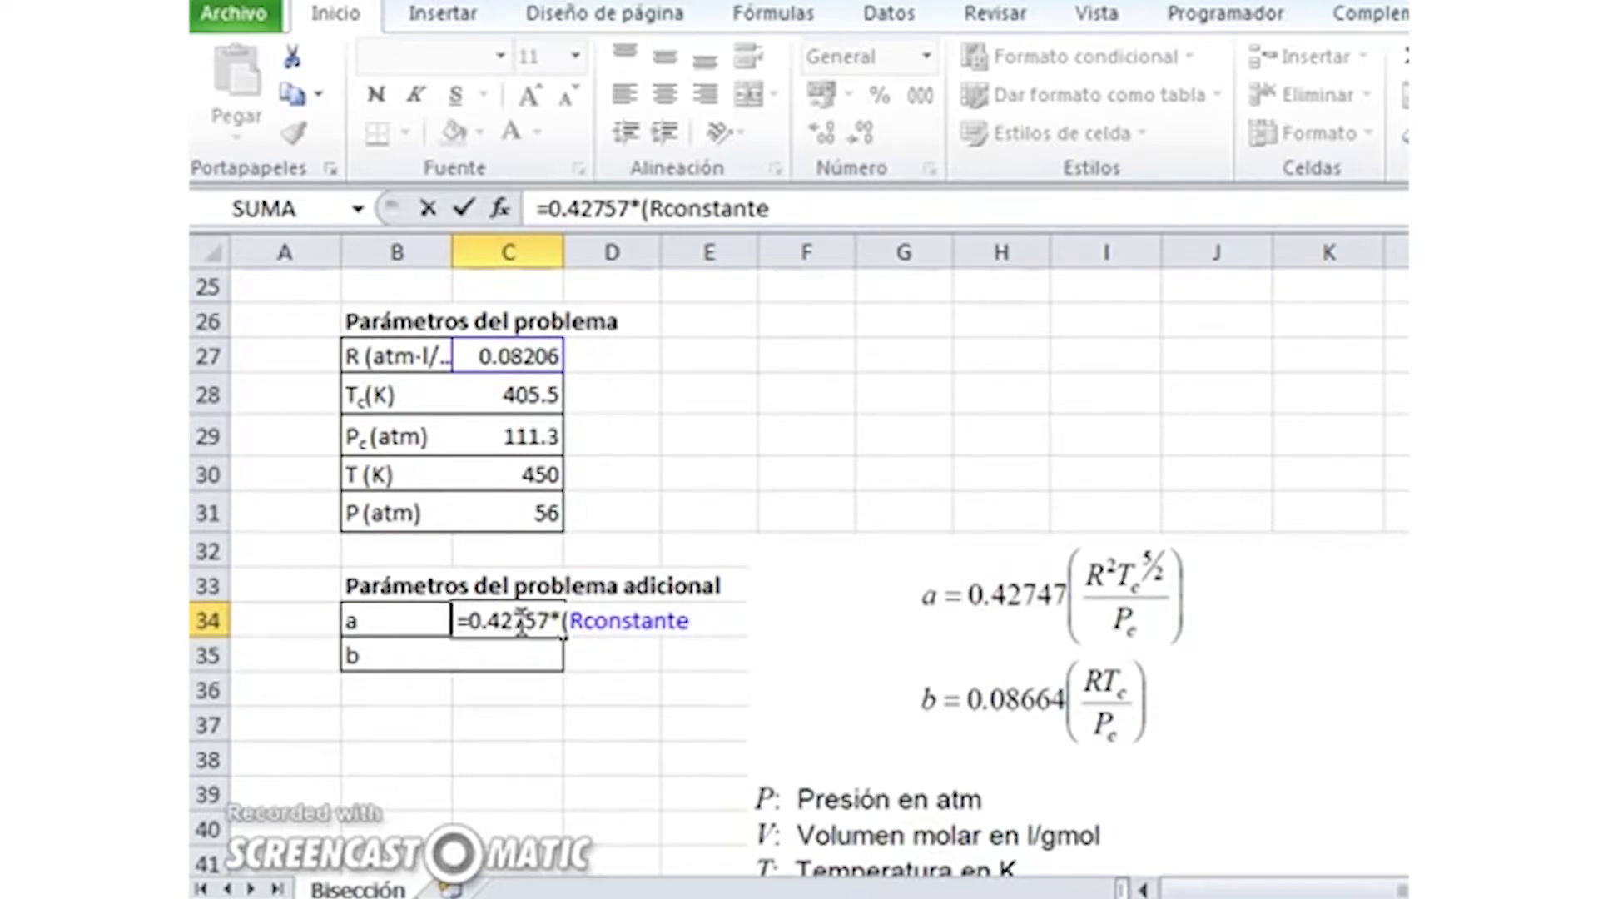
text(^2*Tcr)
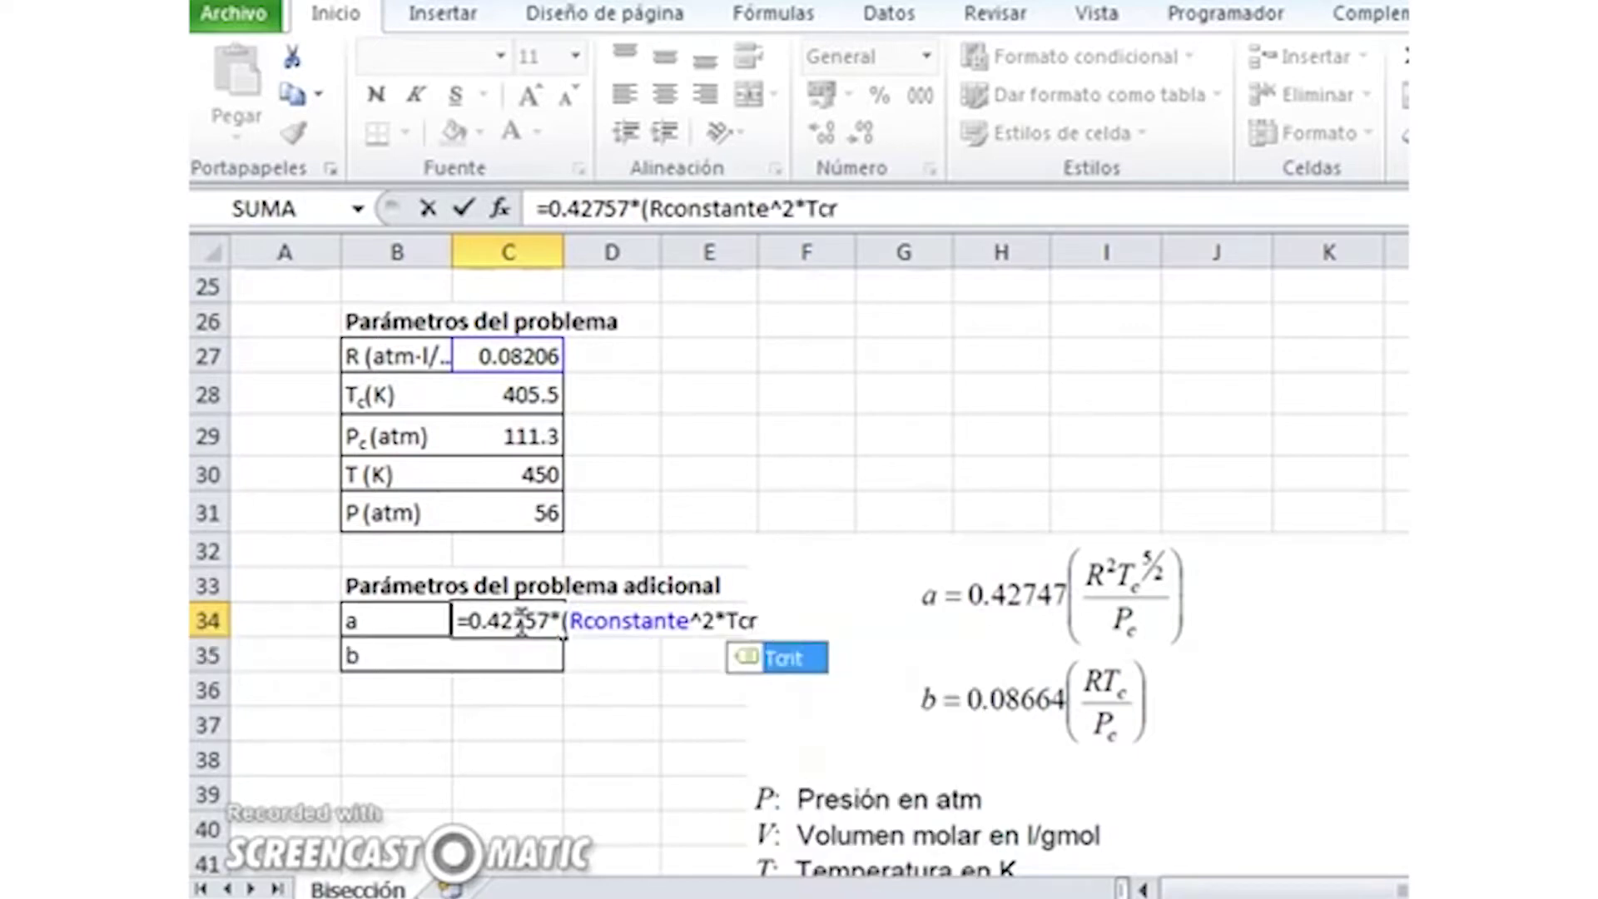
key(Tab)
text(^)
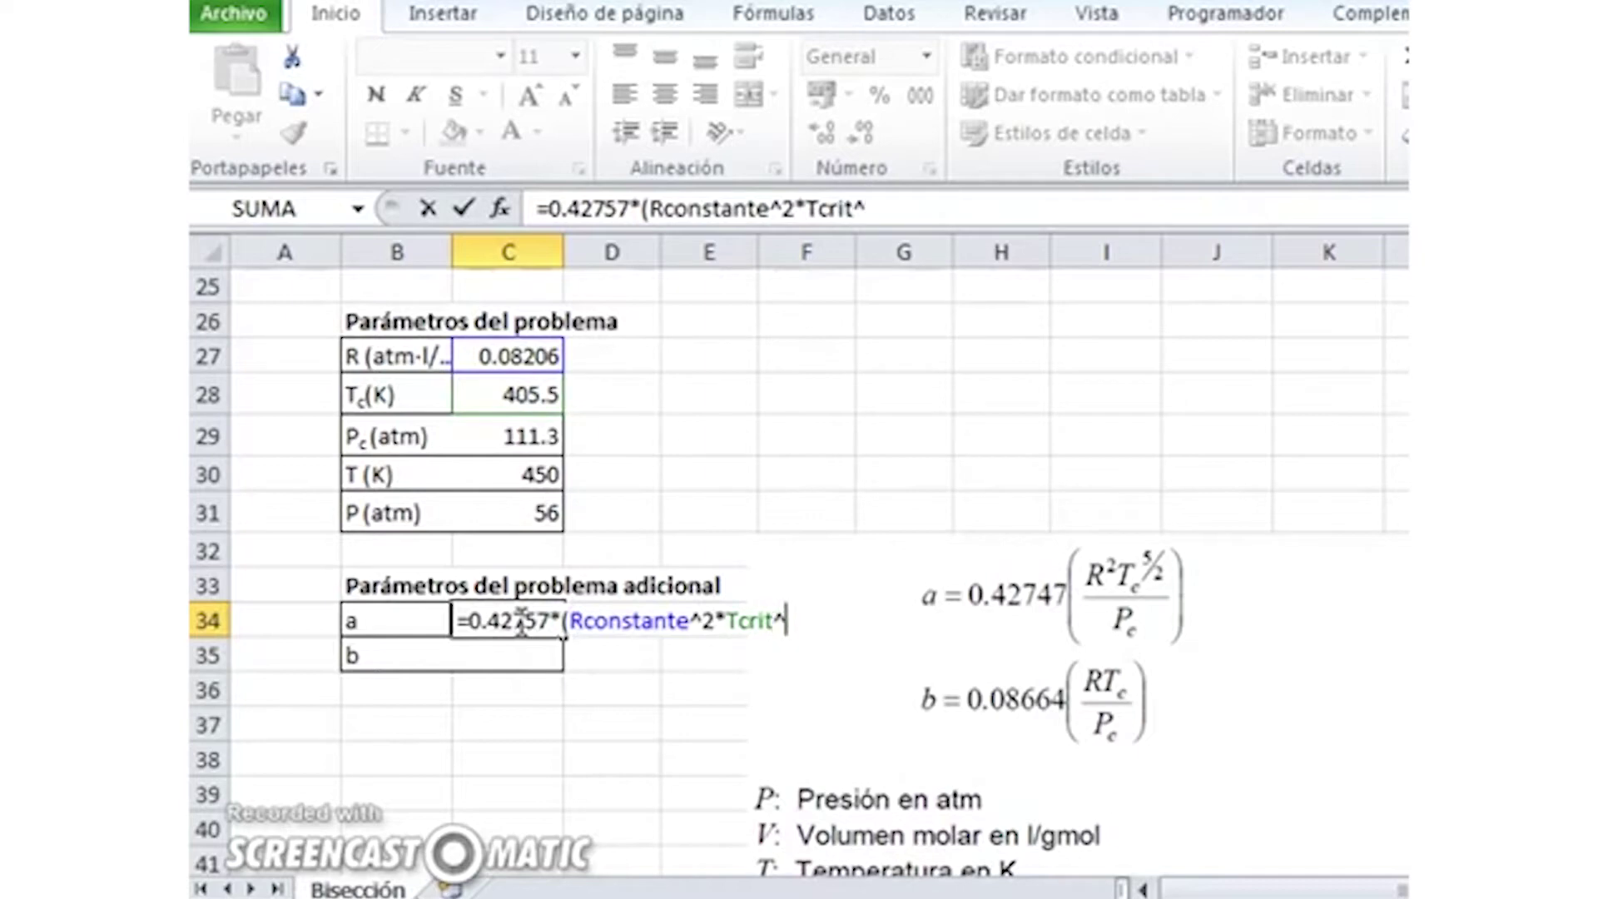
text((5/2)
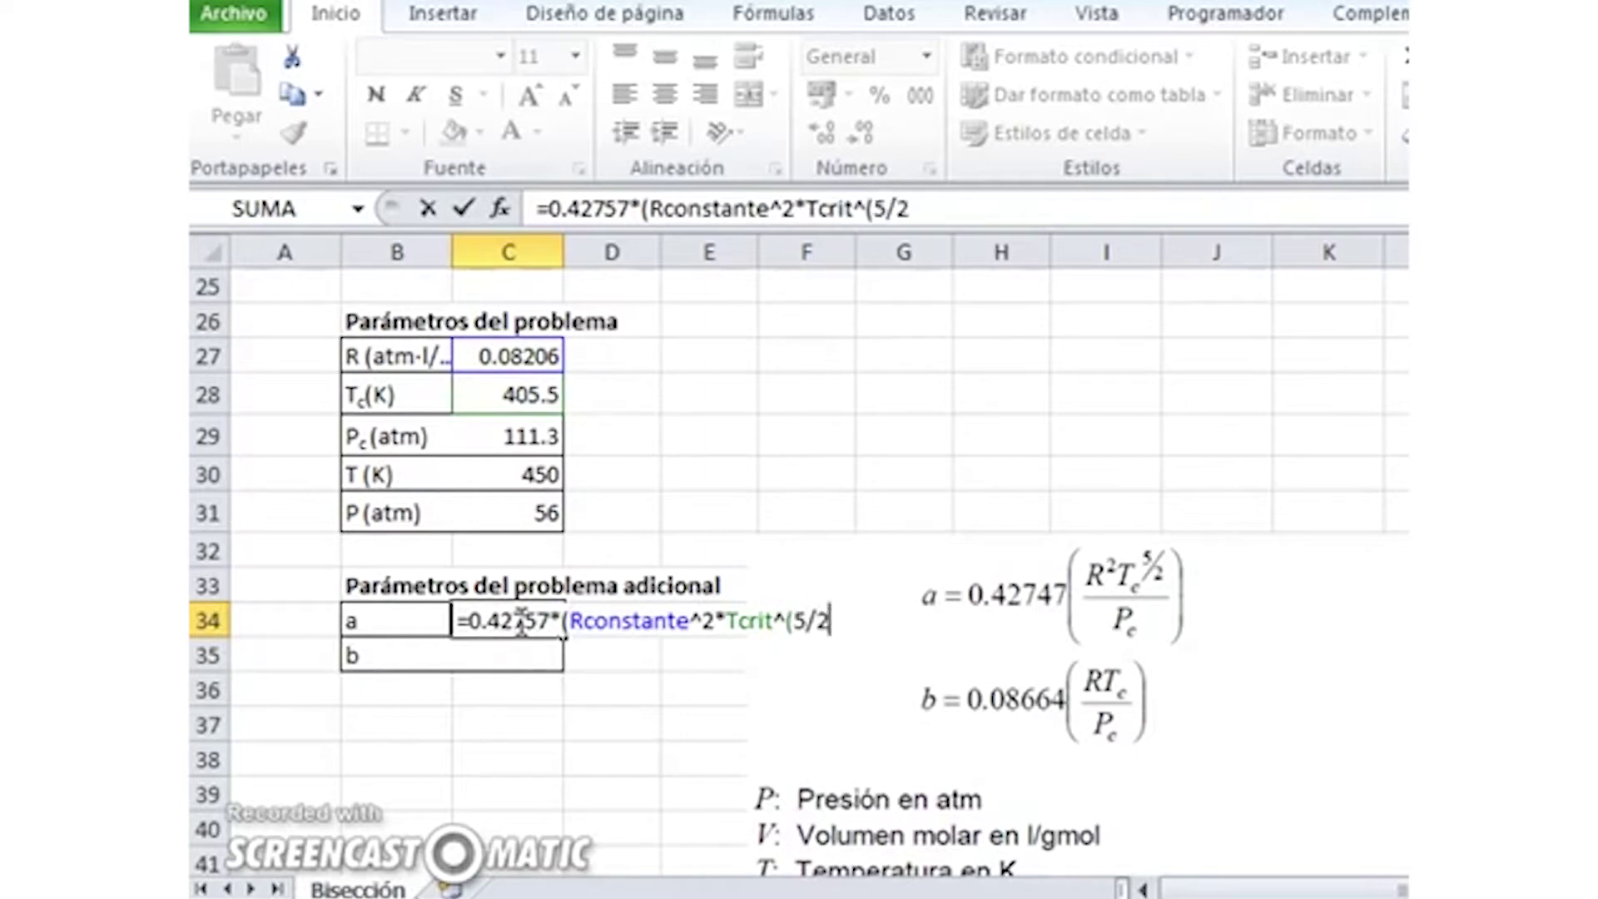
text()/Pc)
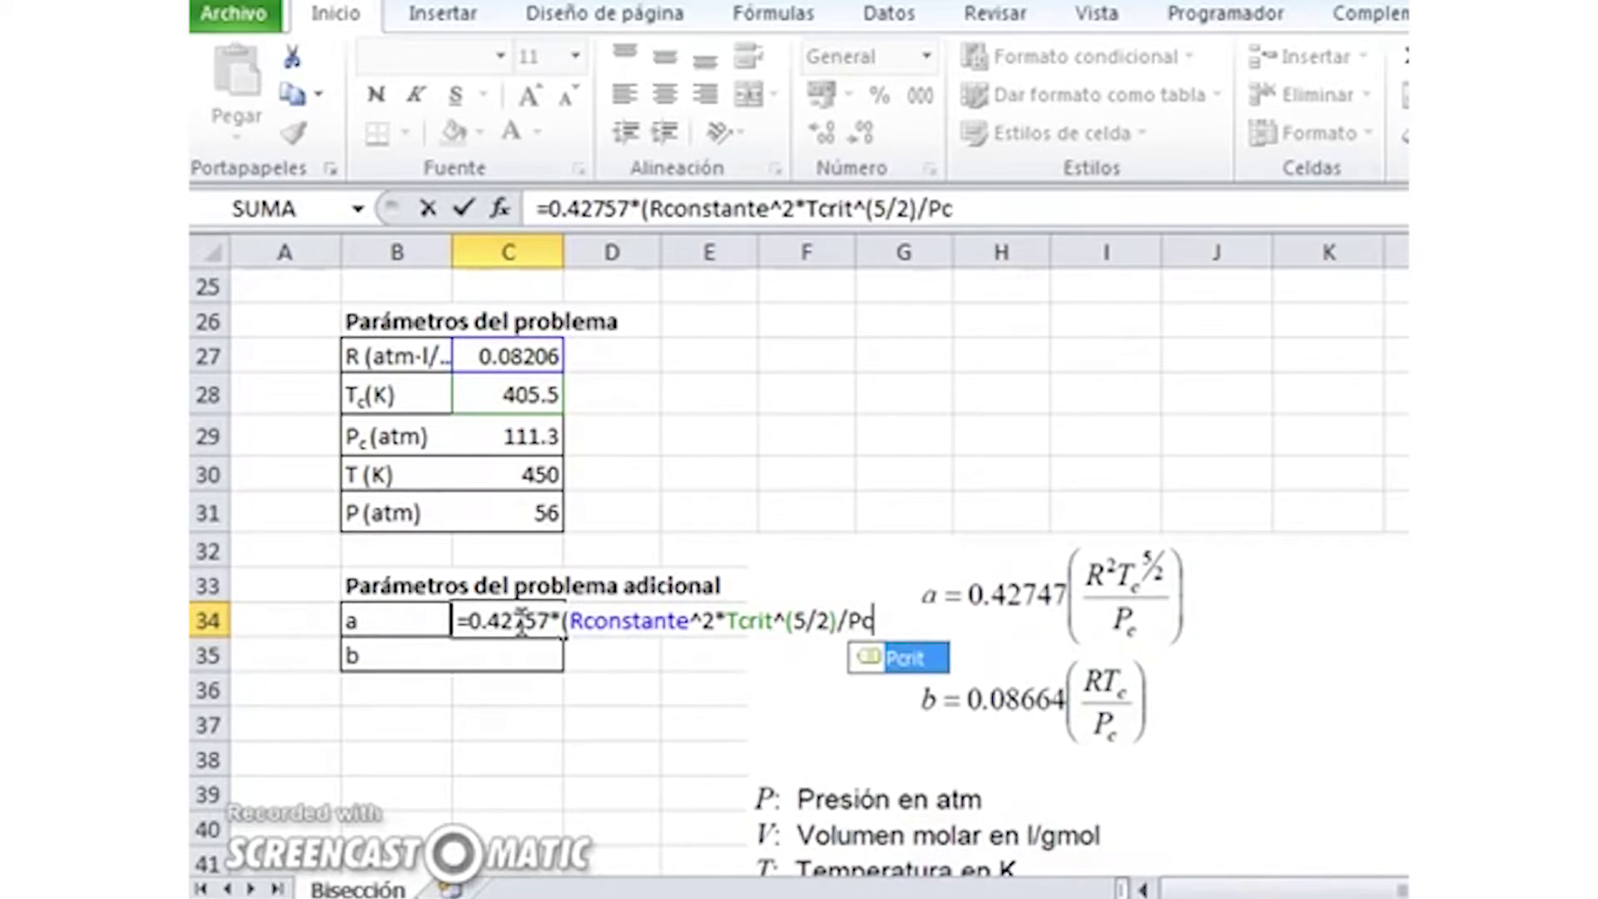
key(Tab)
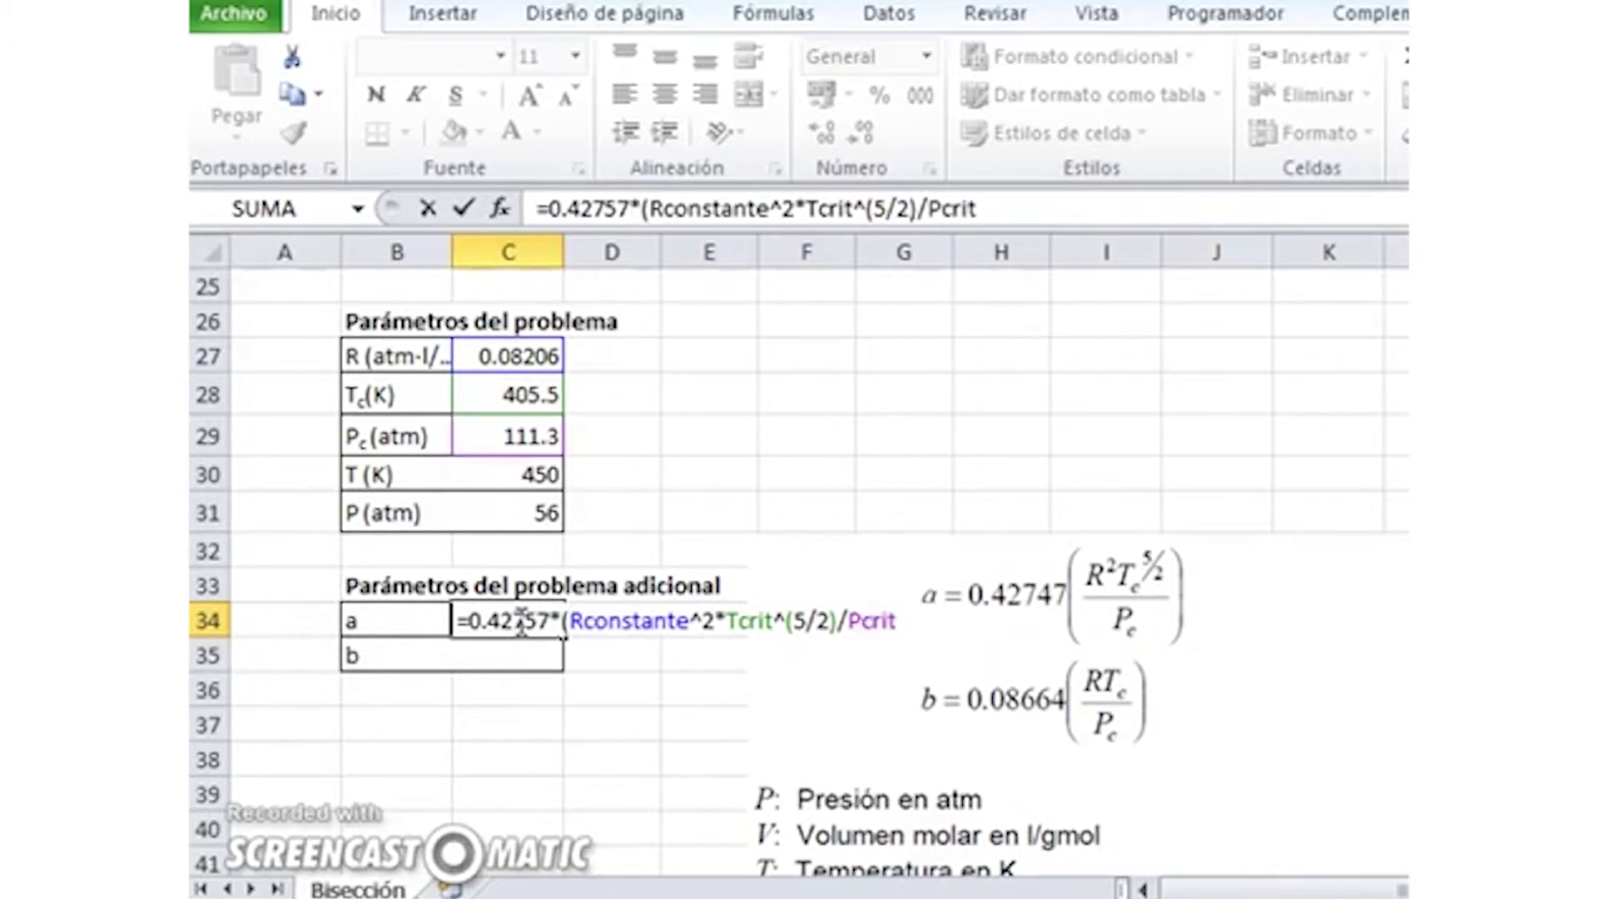
text())
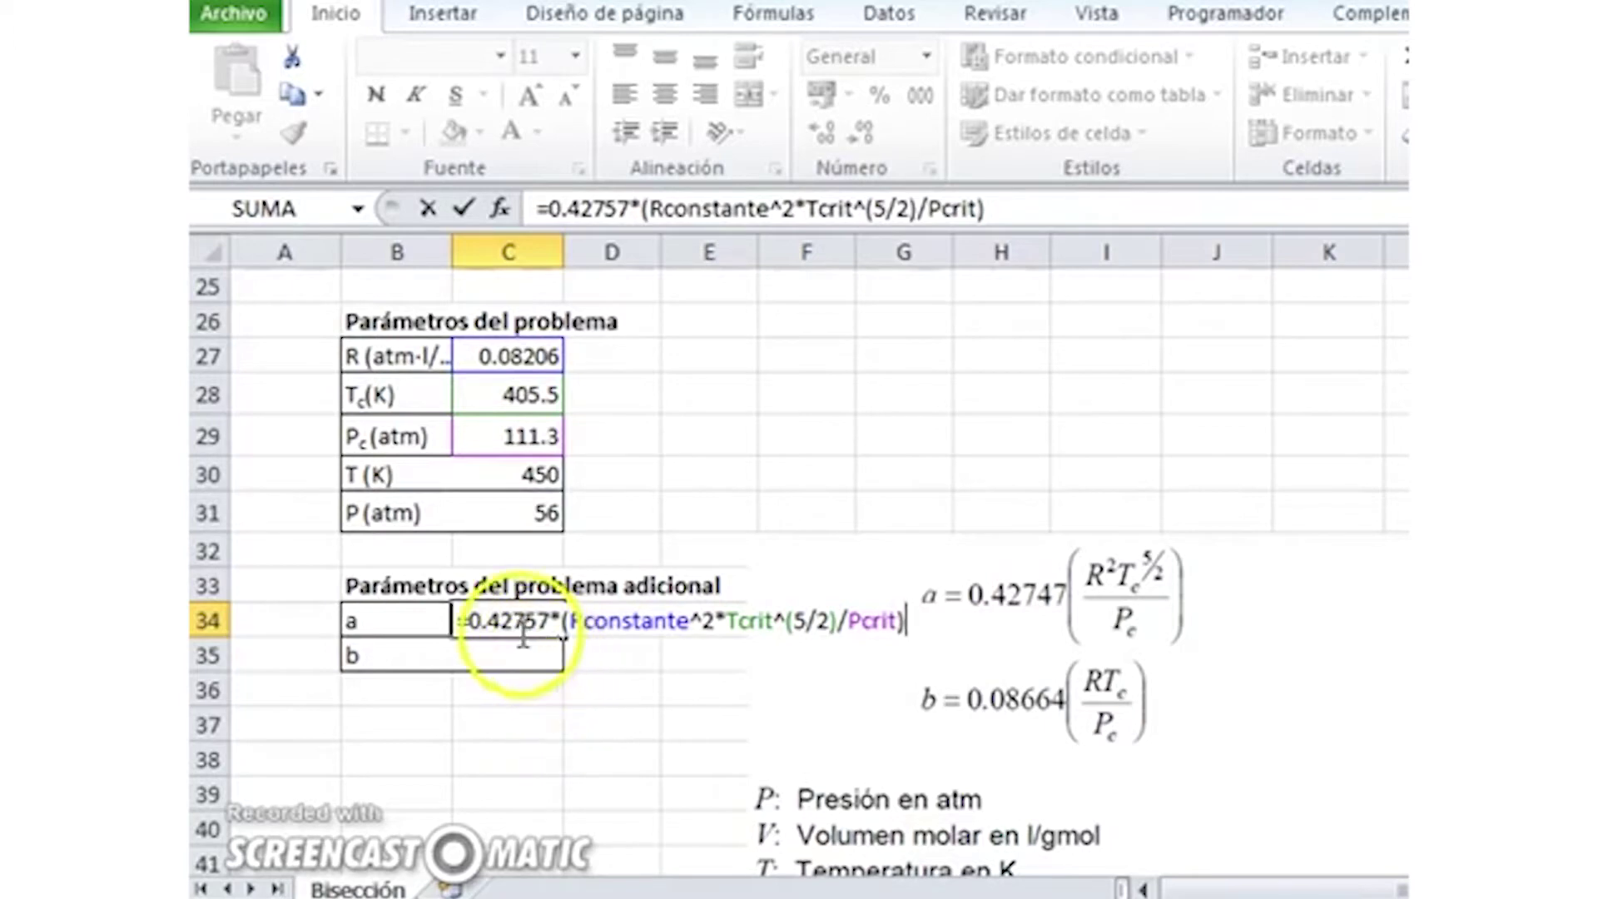
drag(526, 620, 533, 620)
text(4)
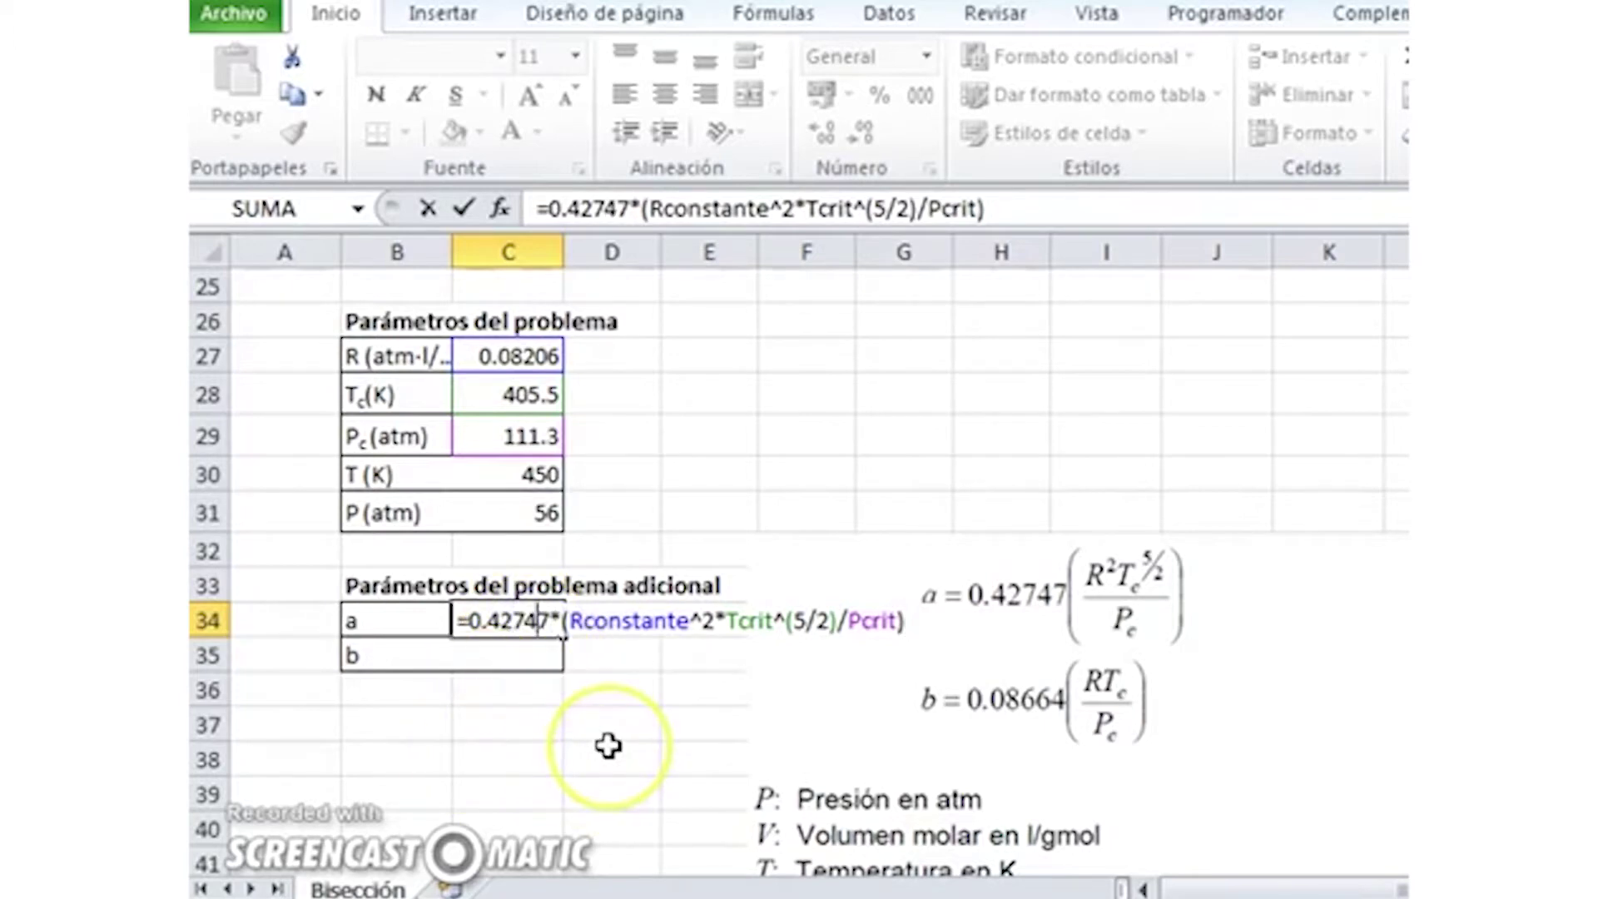
key(Return)
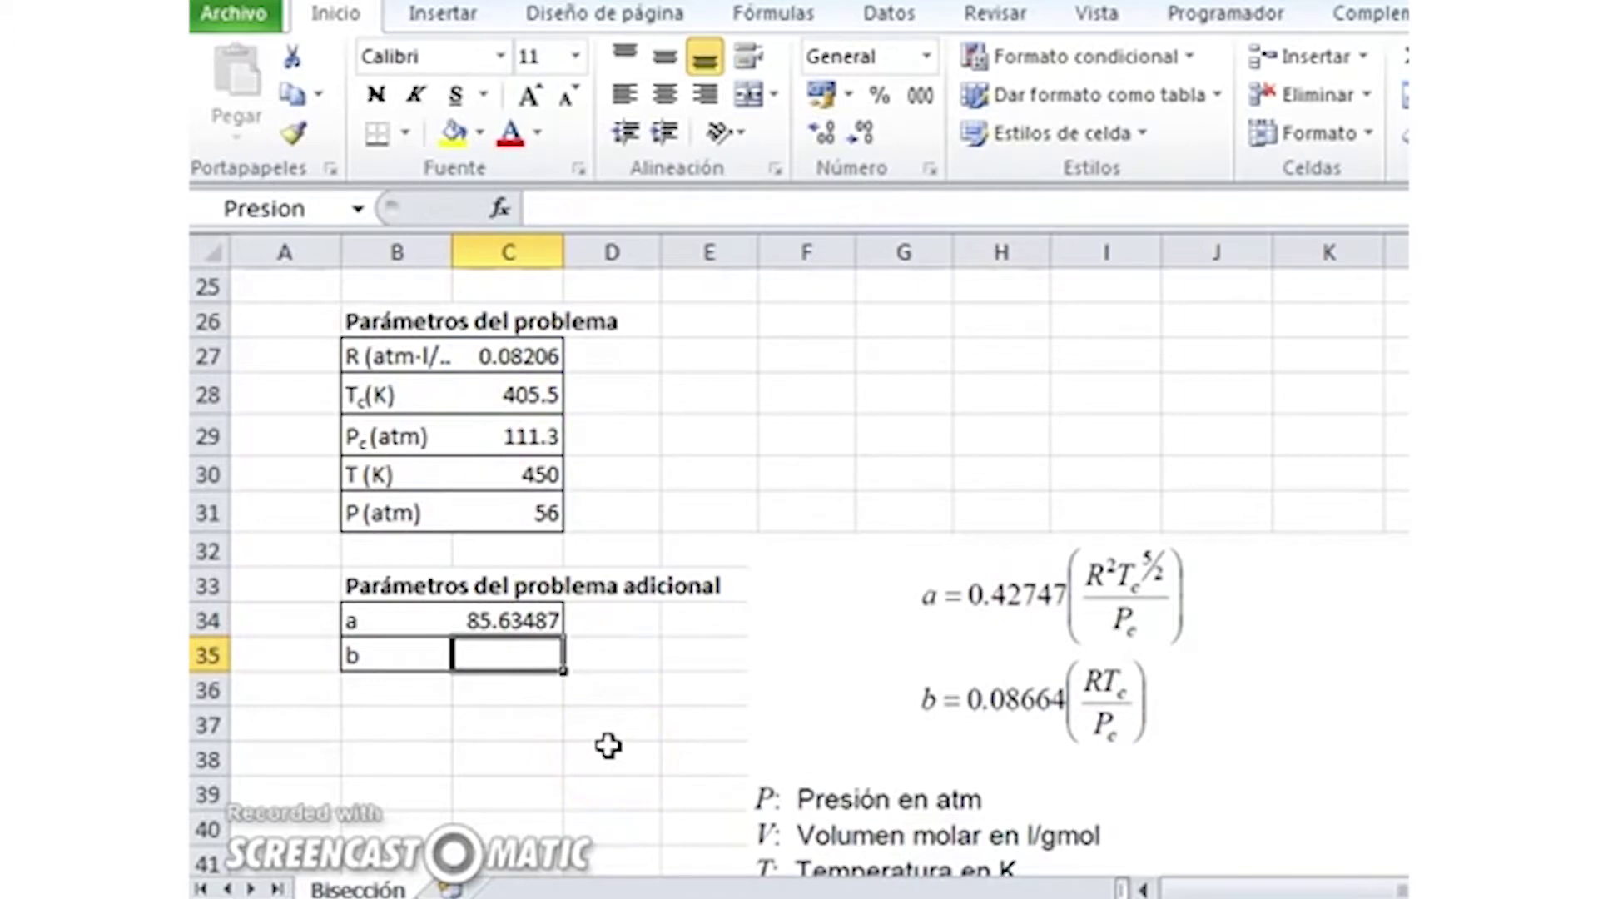
Calculate parameter b in C35 with the formula =0.08664*(Rconstante*Tcrit/Pcrit).
text(=0.08664*(R)
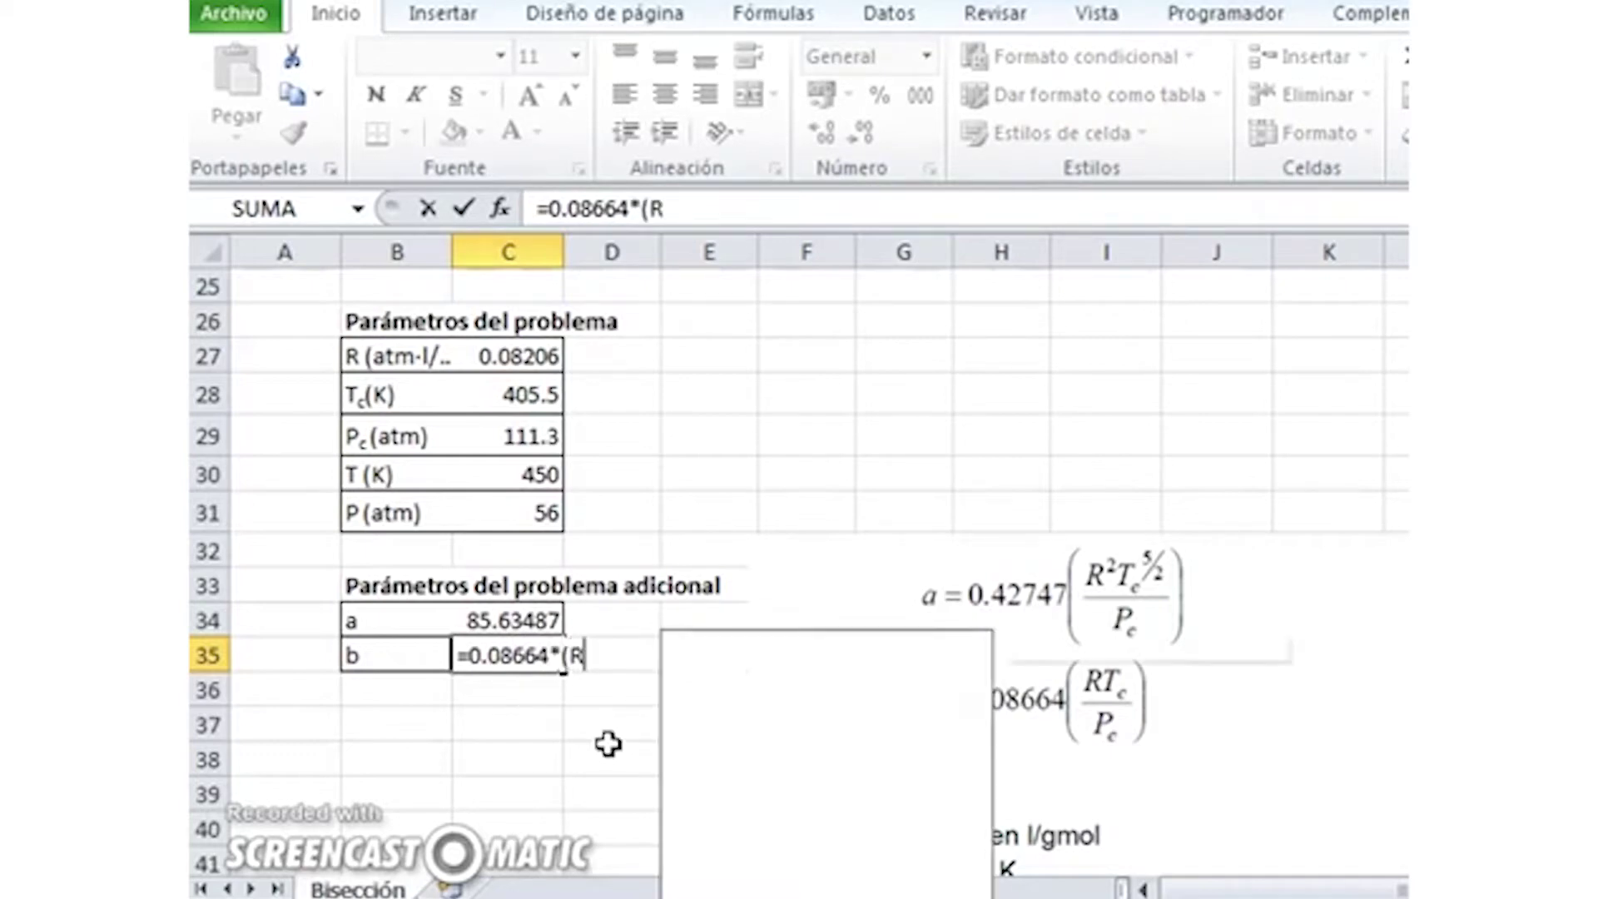
text(c)
key(Tab)
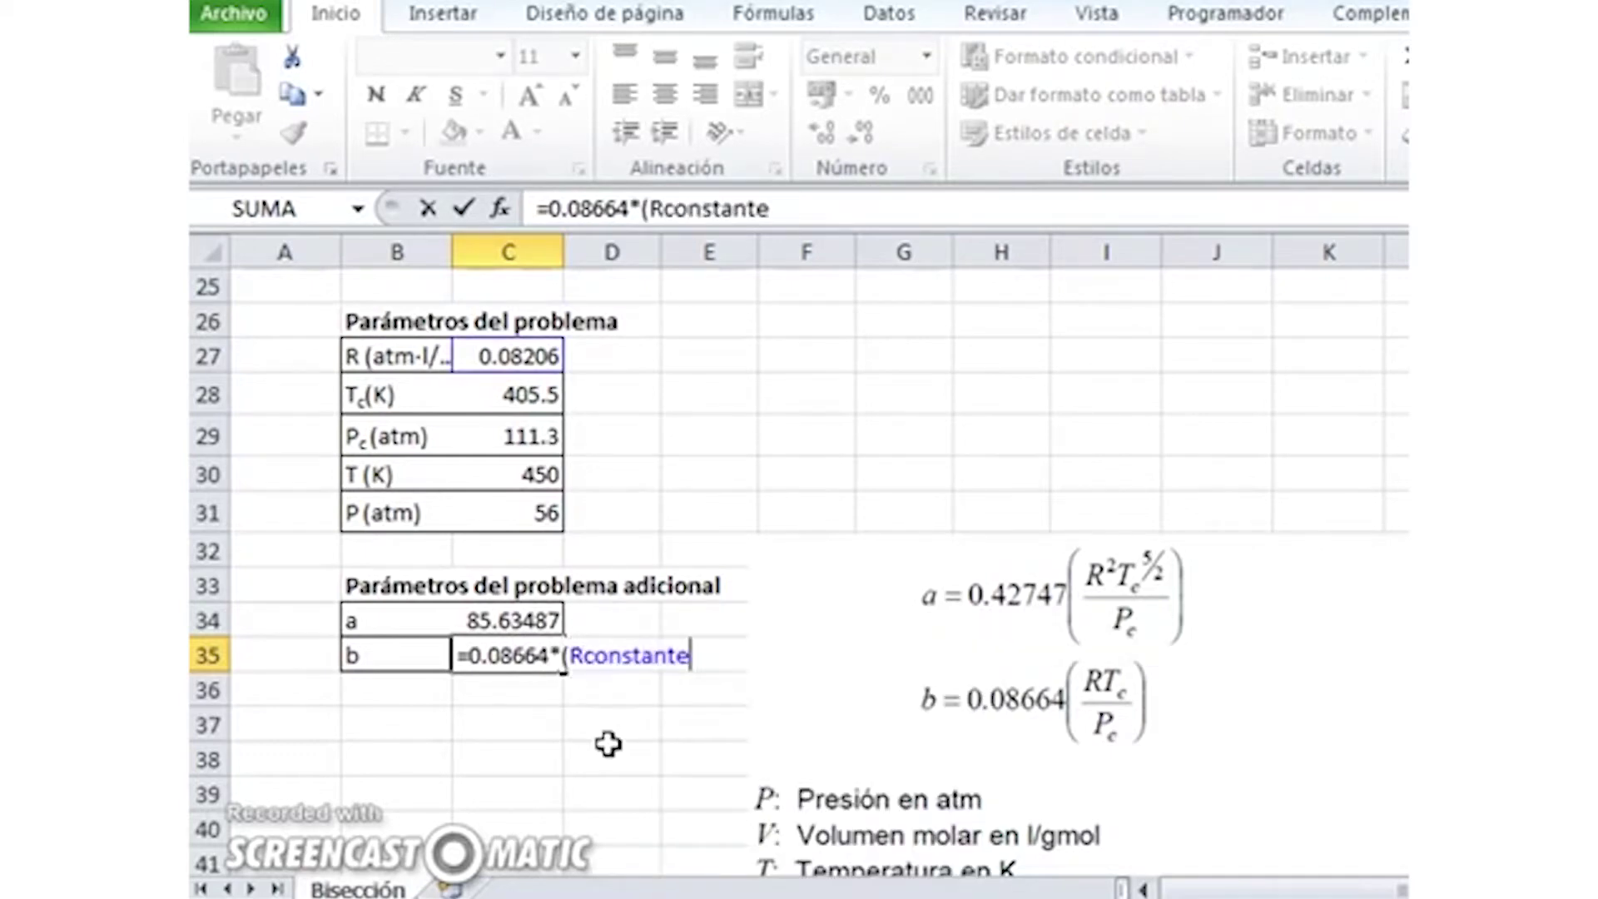
text(*Tcr)
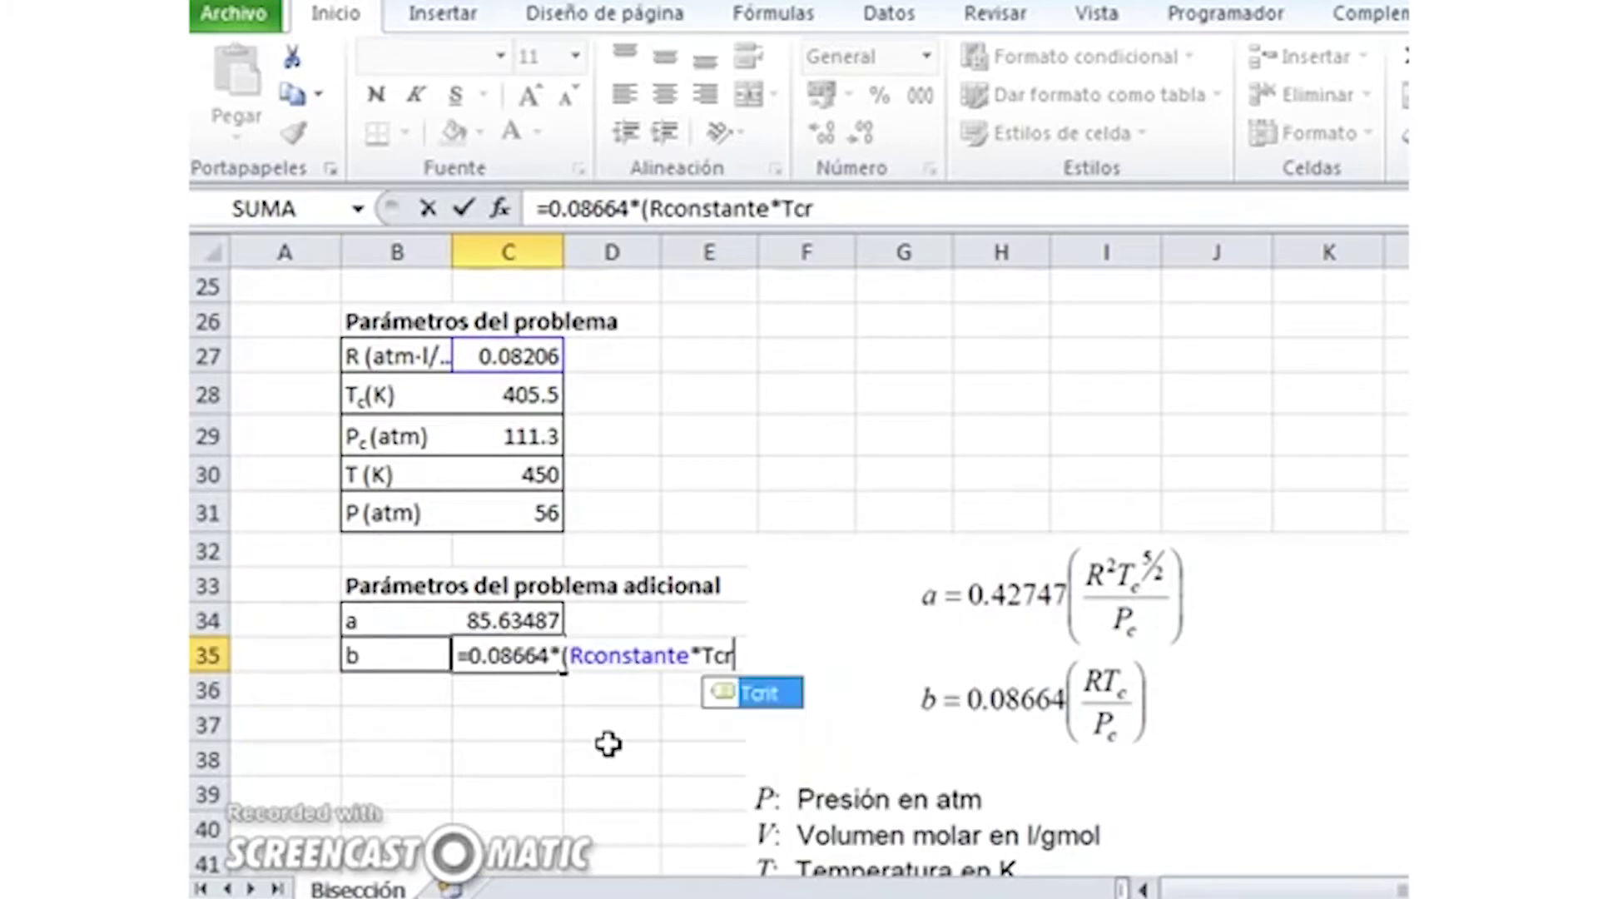
key(Tab)
text(/)
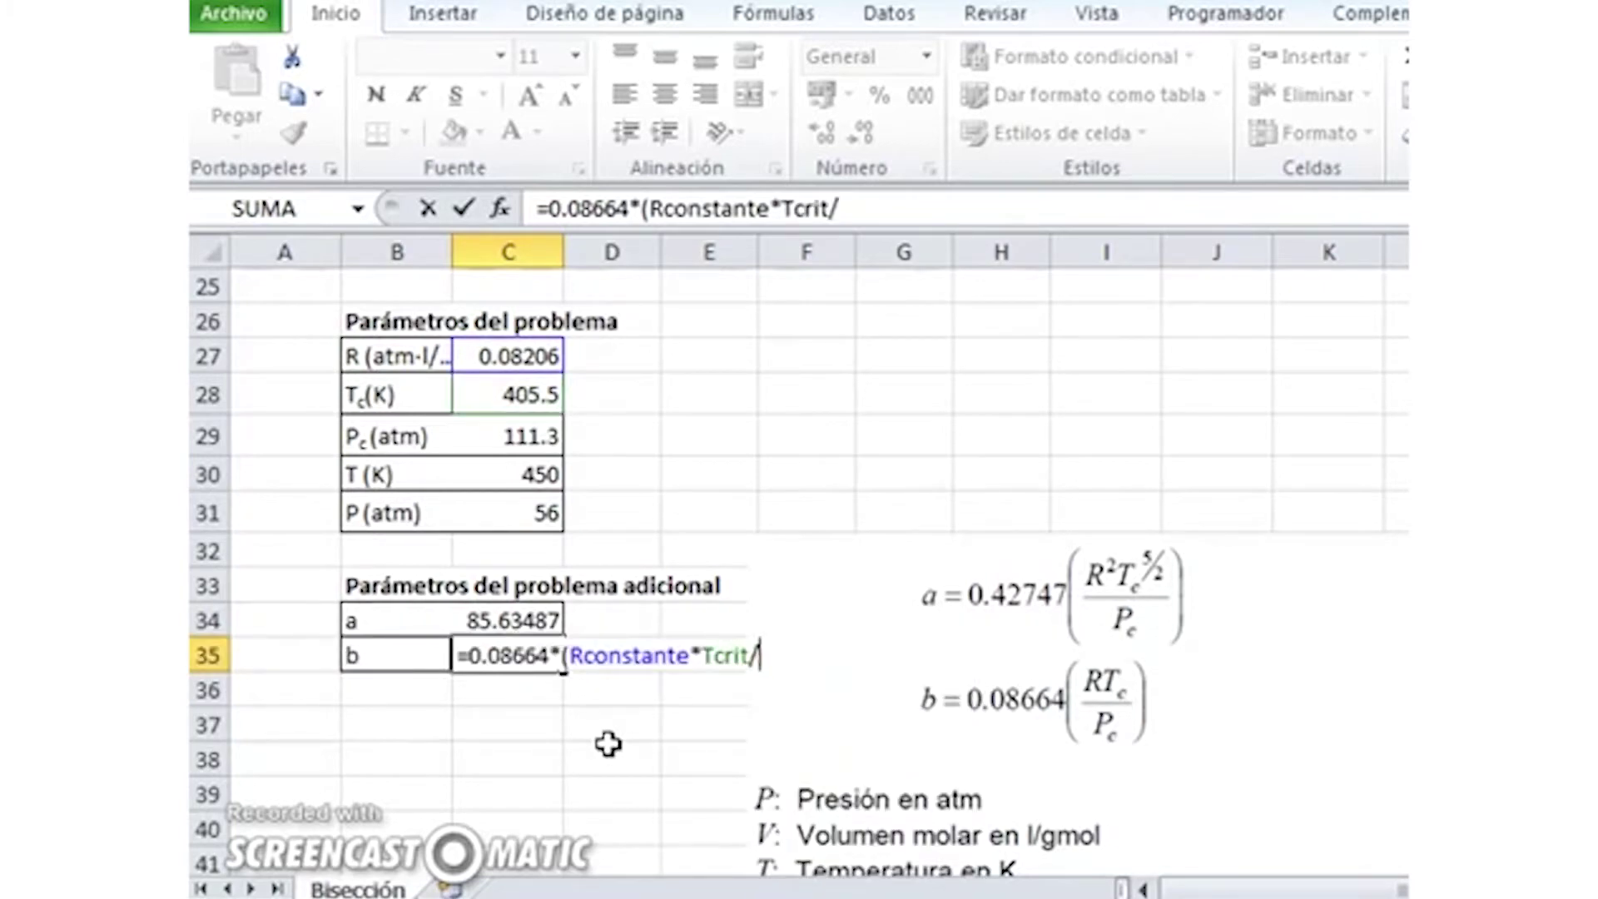
text(Pcr)
key(Tab)
text())
key(Return)
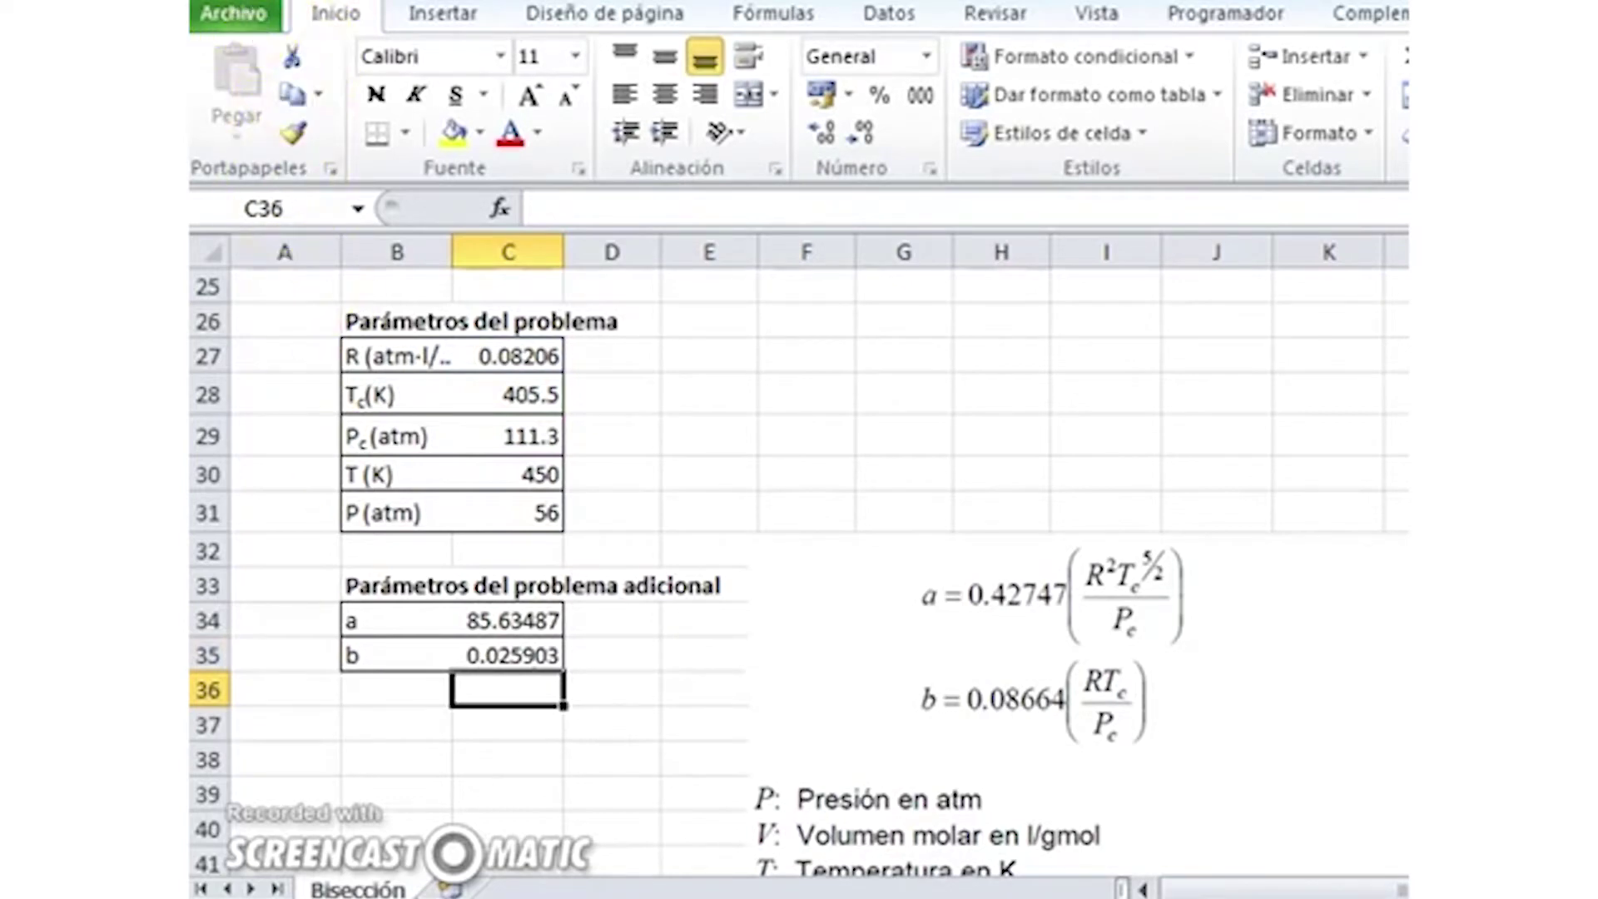
Move the picture with the a and b equations back under "Donde:", starting around row 9.
click(339, 665)
drag(1131, 794, 759, 504)
scroll(916, 749, up, 4)
scroll(759, 503, up, 4)
scroll(759, 503, down, 2)
drag(757, 677, 556, 426)
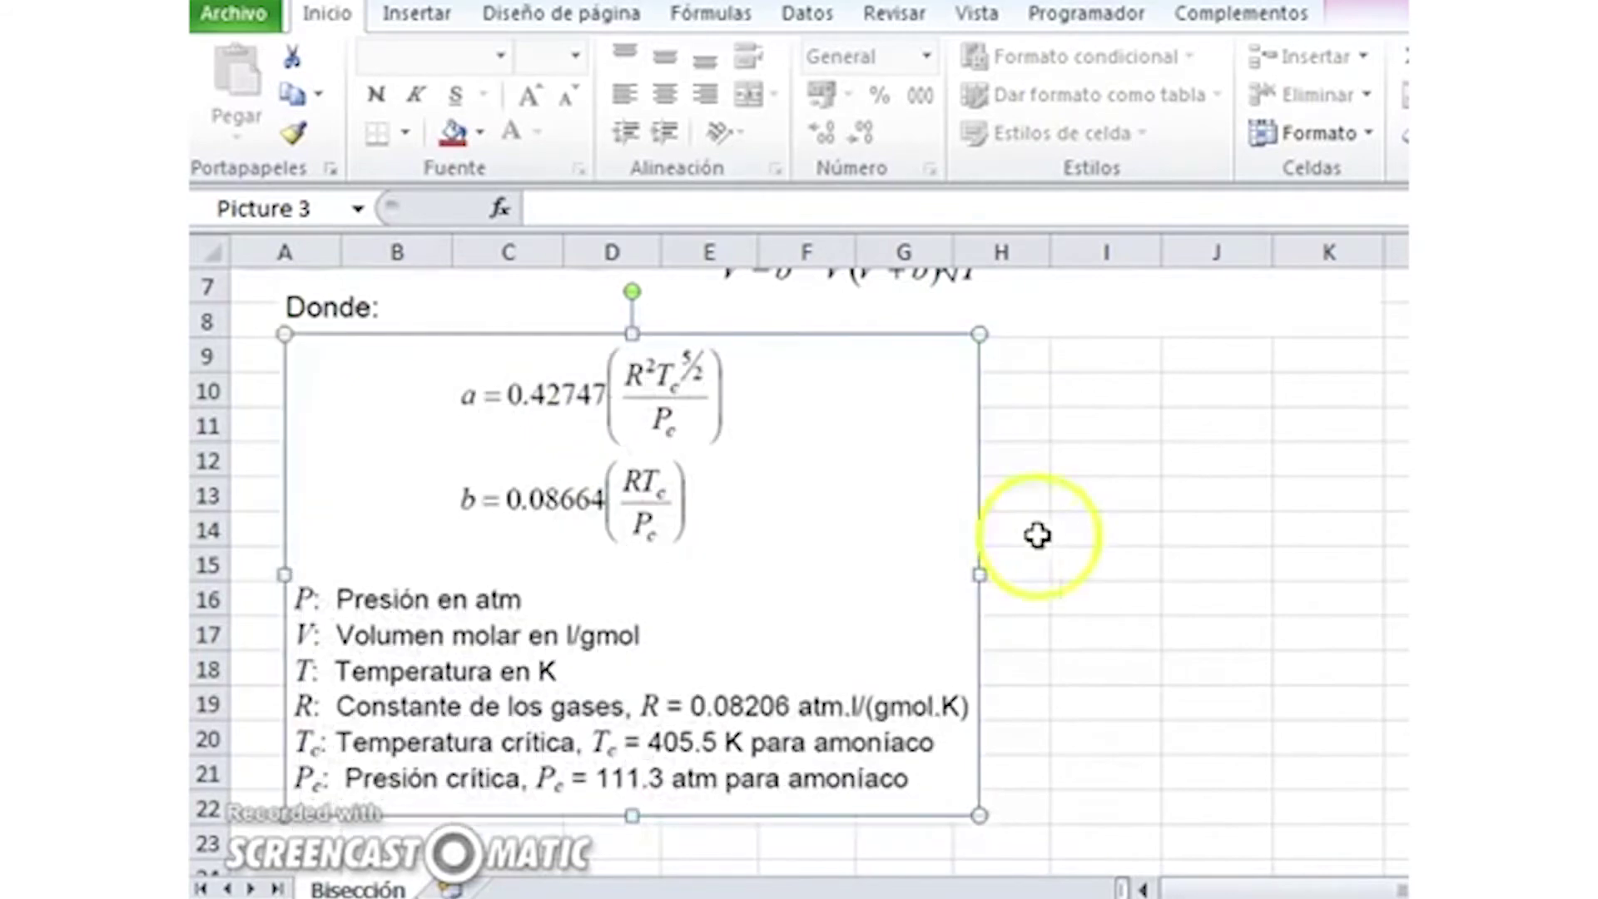
click(1132, 537)
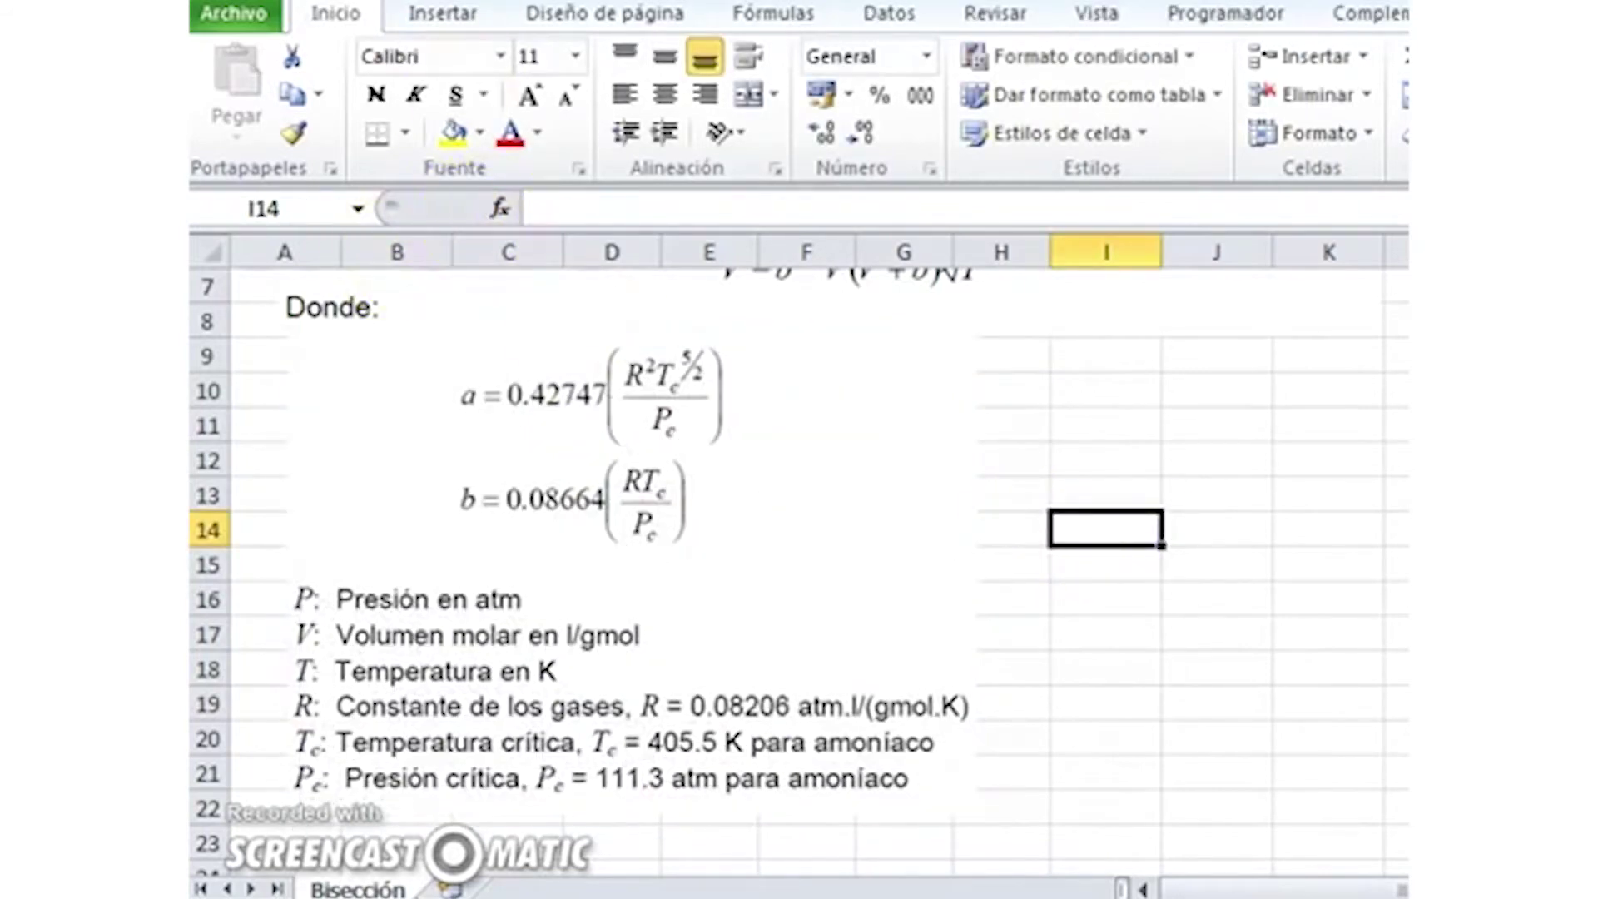
Switch to the WolframAlpha page to examine the function's plot for x from 0.5 to 1, and return to cell B37 in Excel.
scroll(963, 542, down, 4)
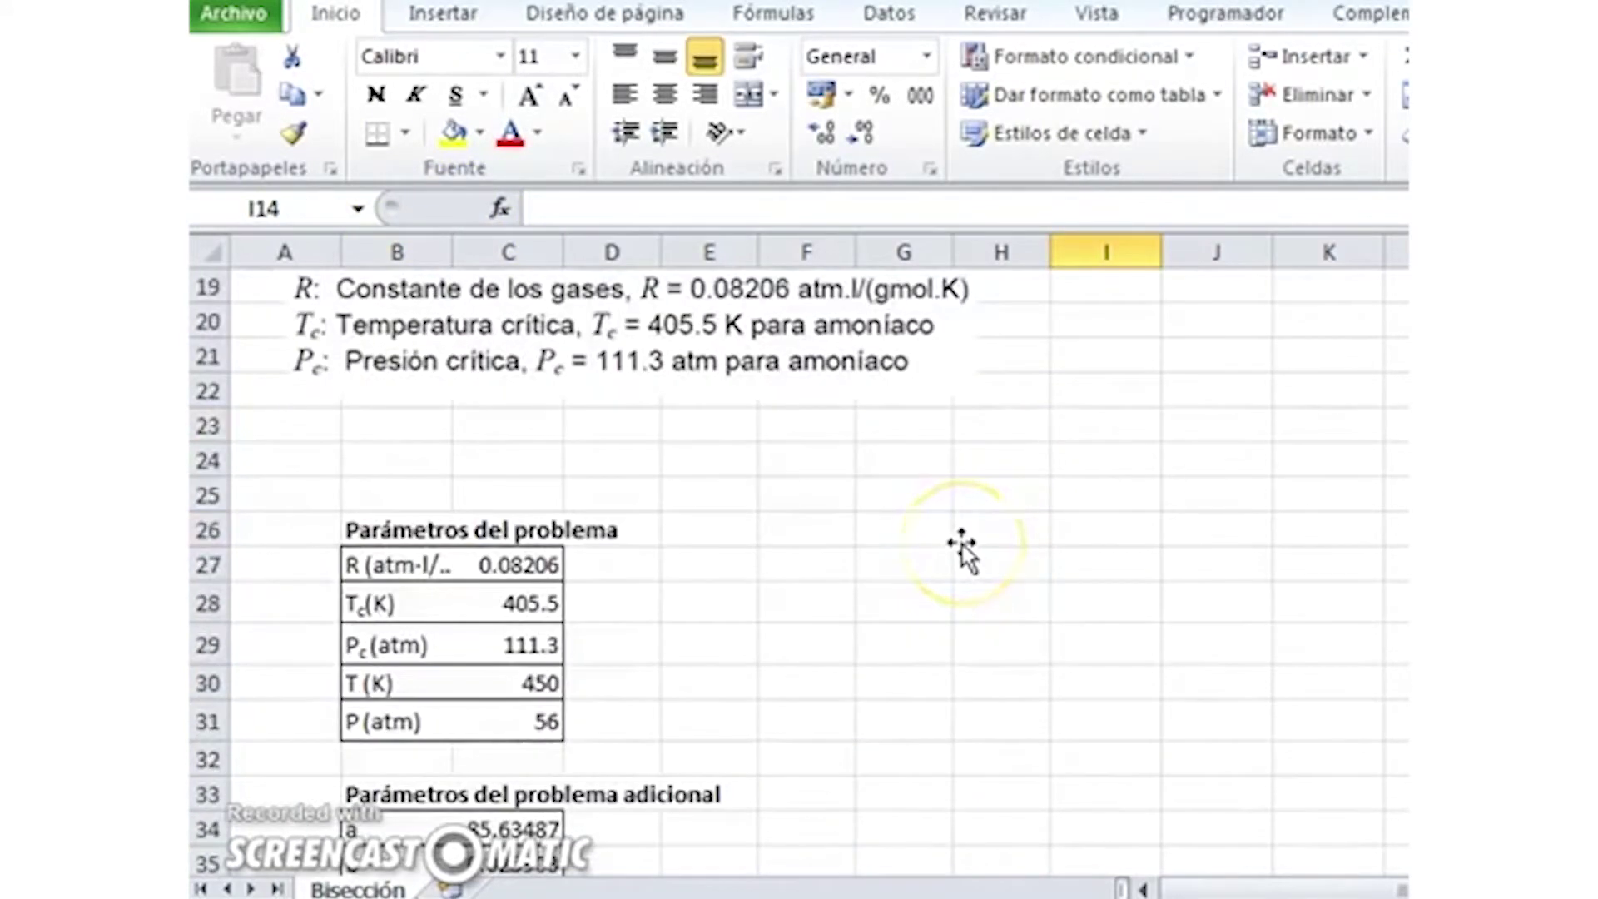
scroll(963, 553, down, 3)
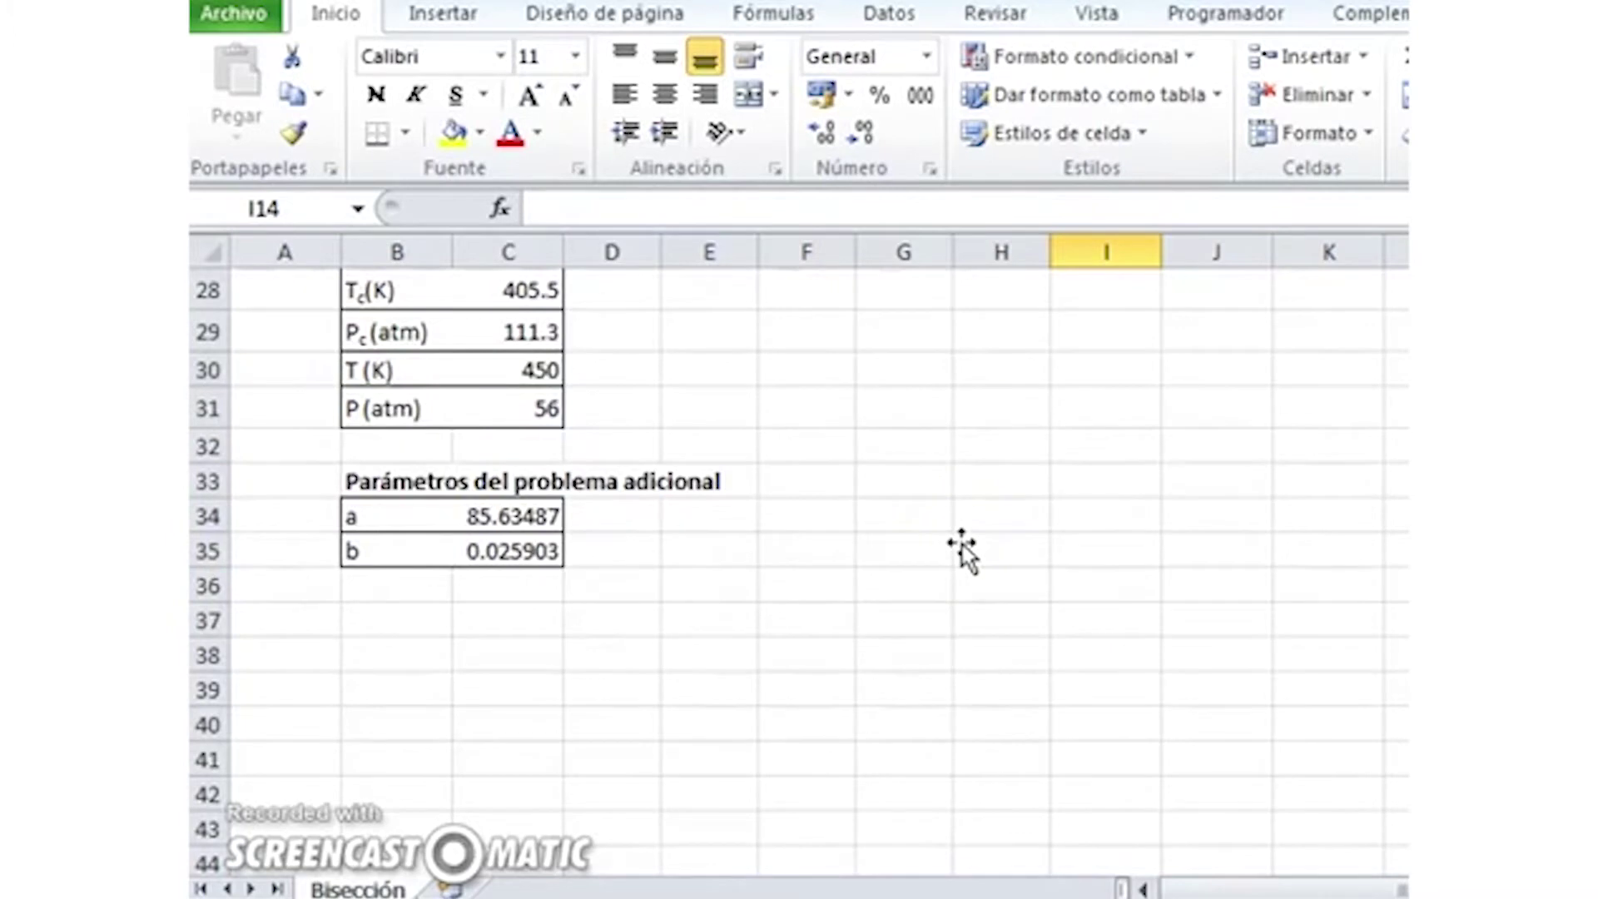
scroll(963, 553, down, 1)
scroll(963, 552, up, 1)
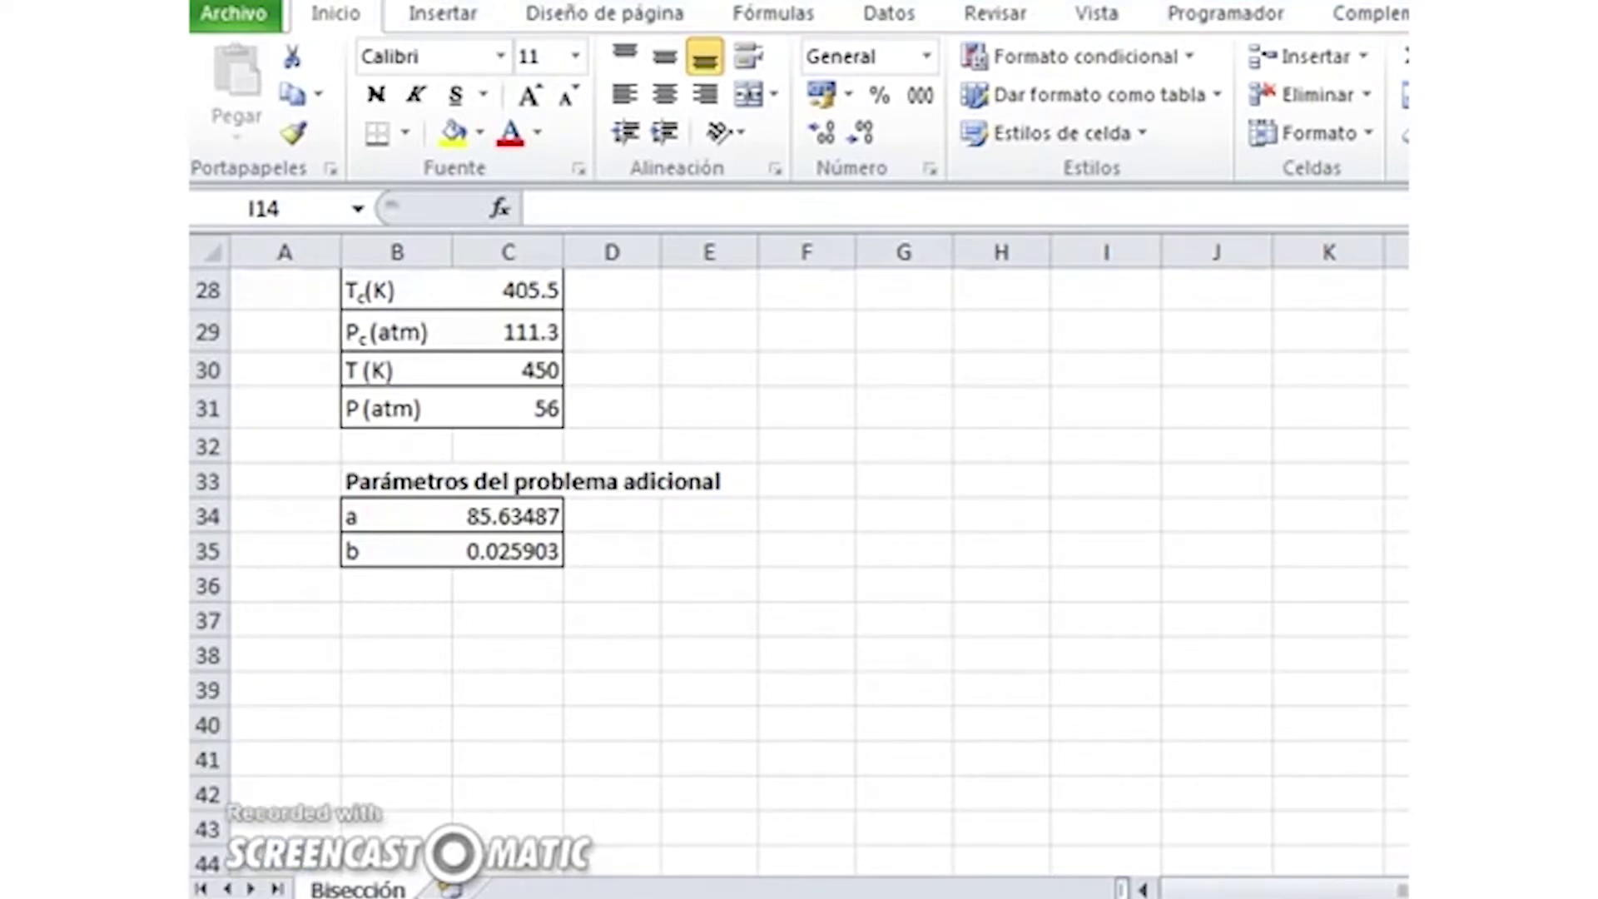
click(268, 795)
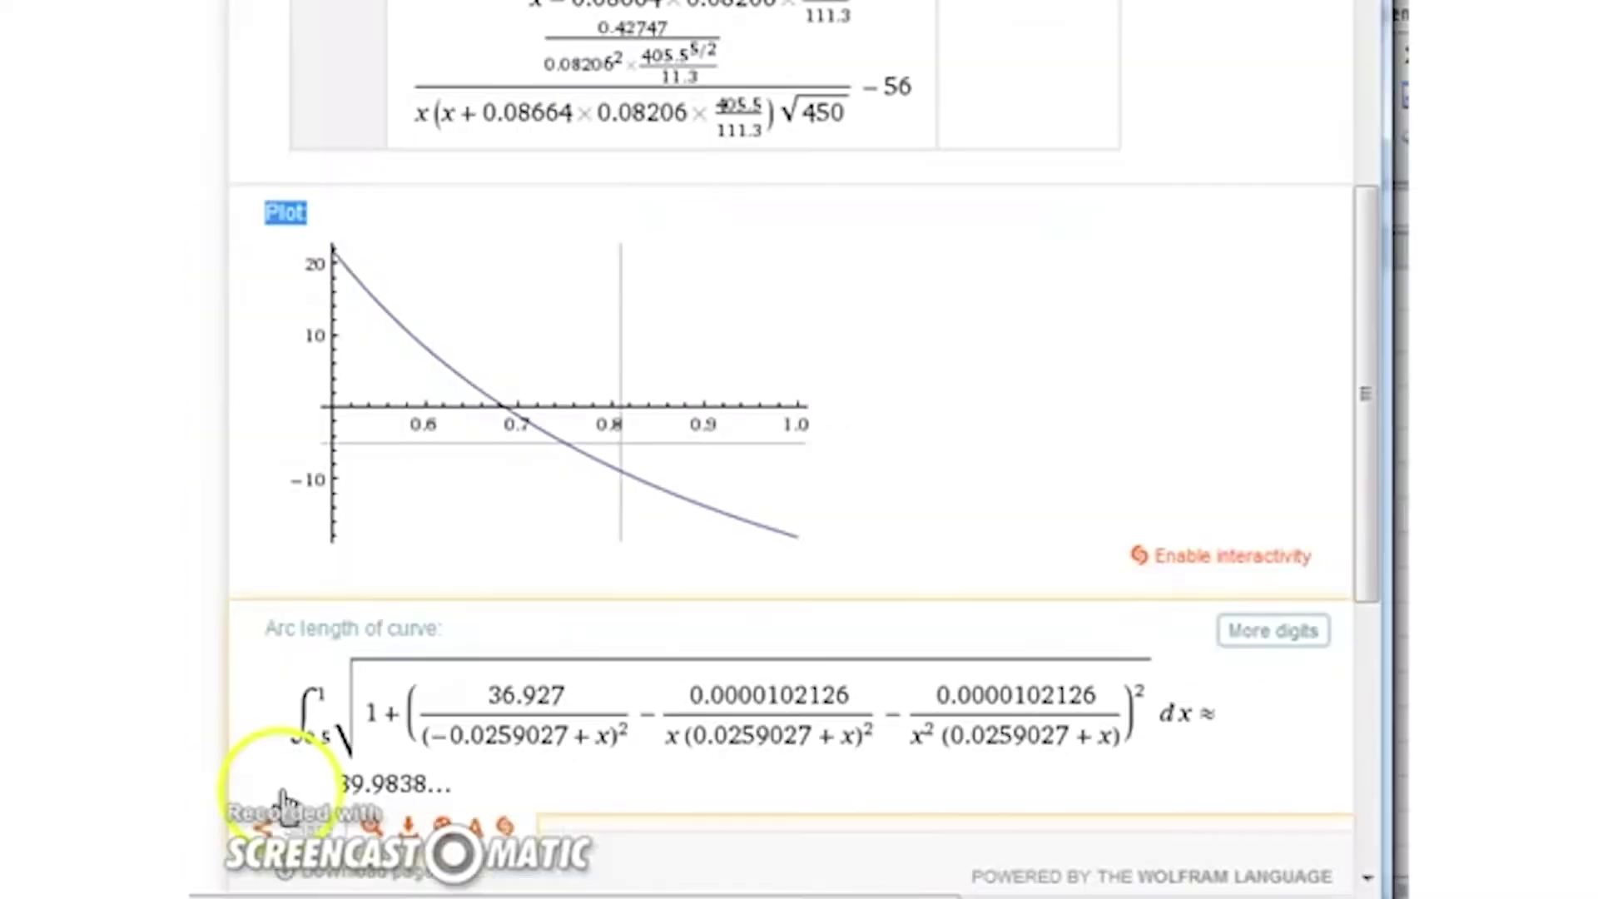
click(411, 220)
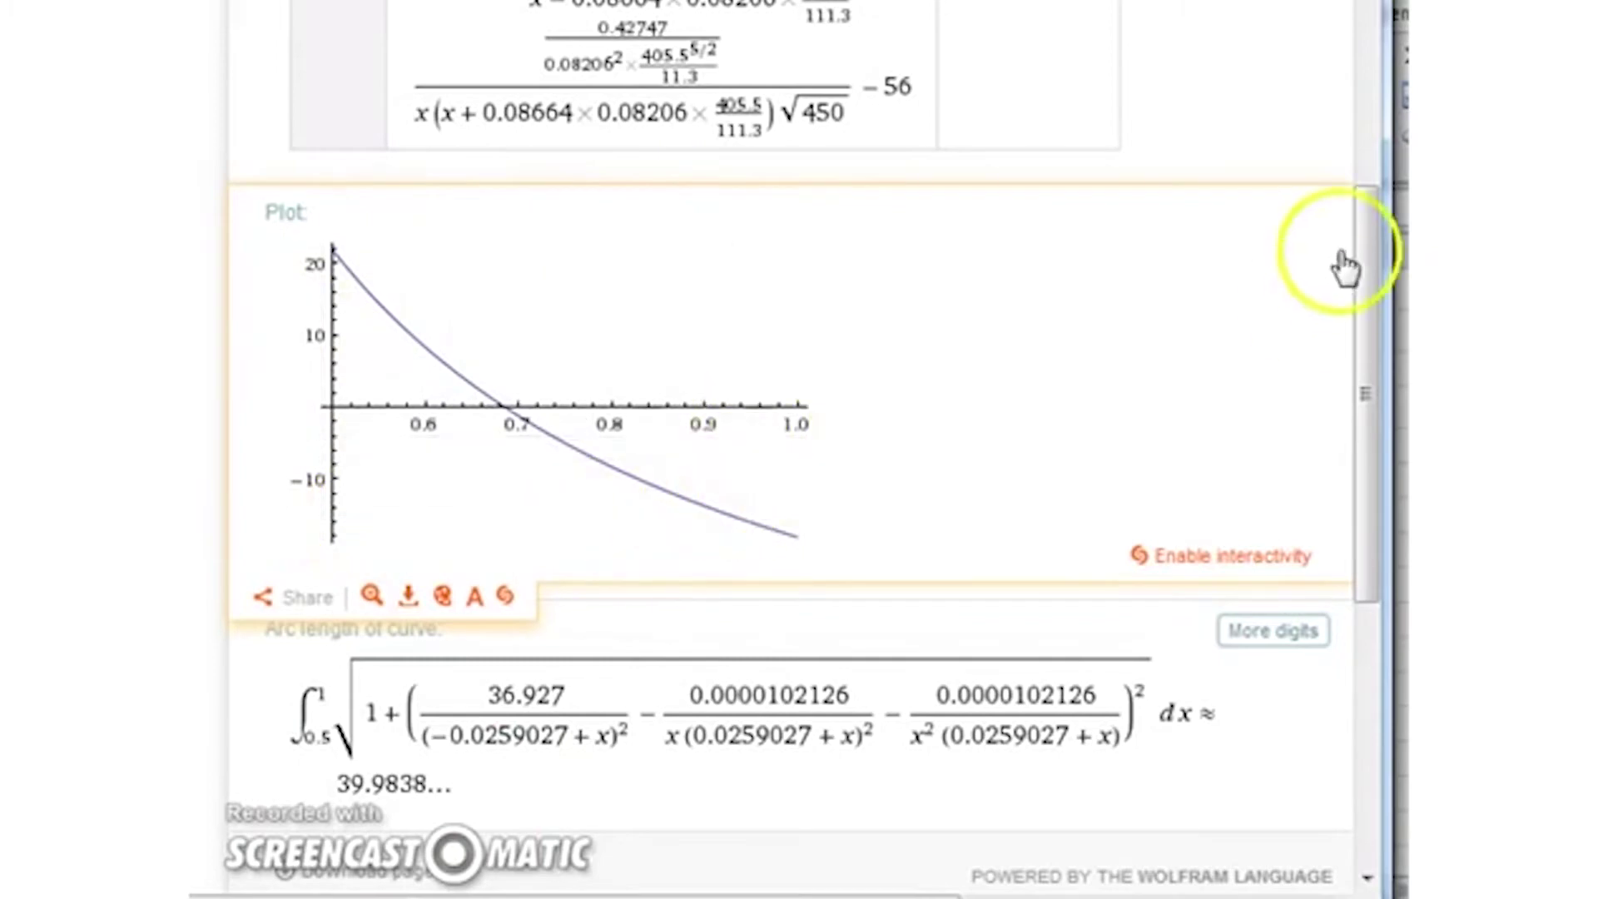
drag(1370, 267, 1369, 233)
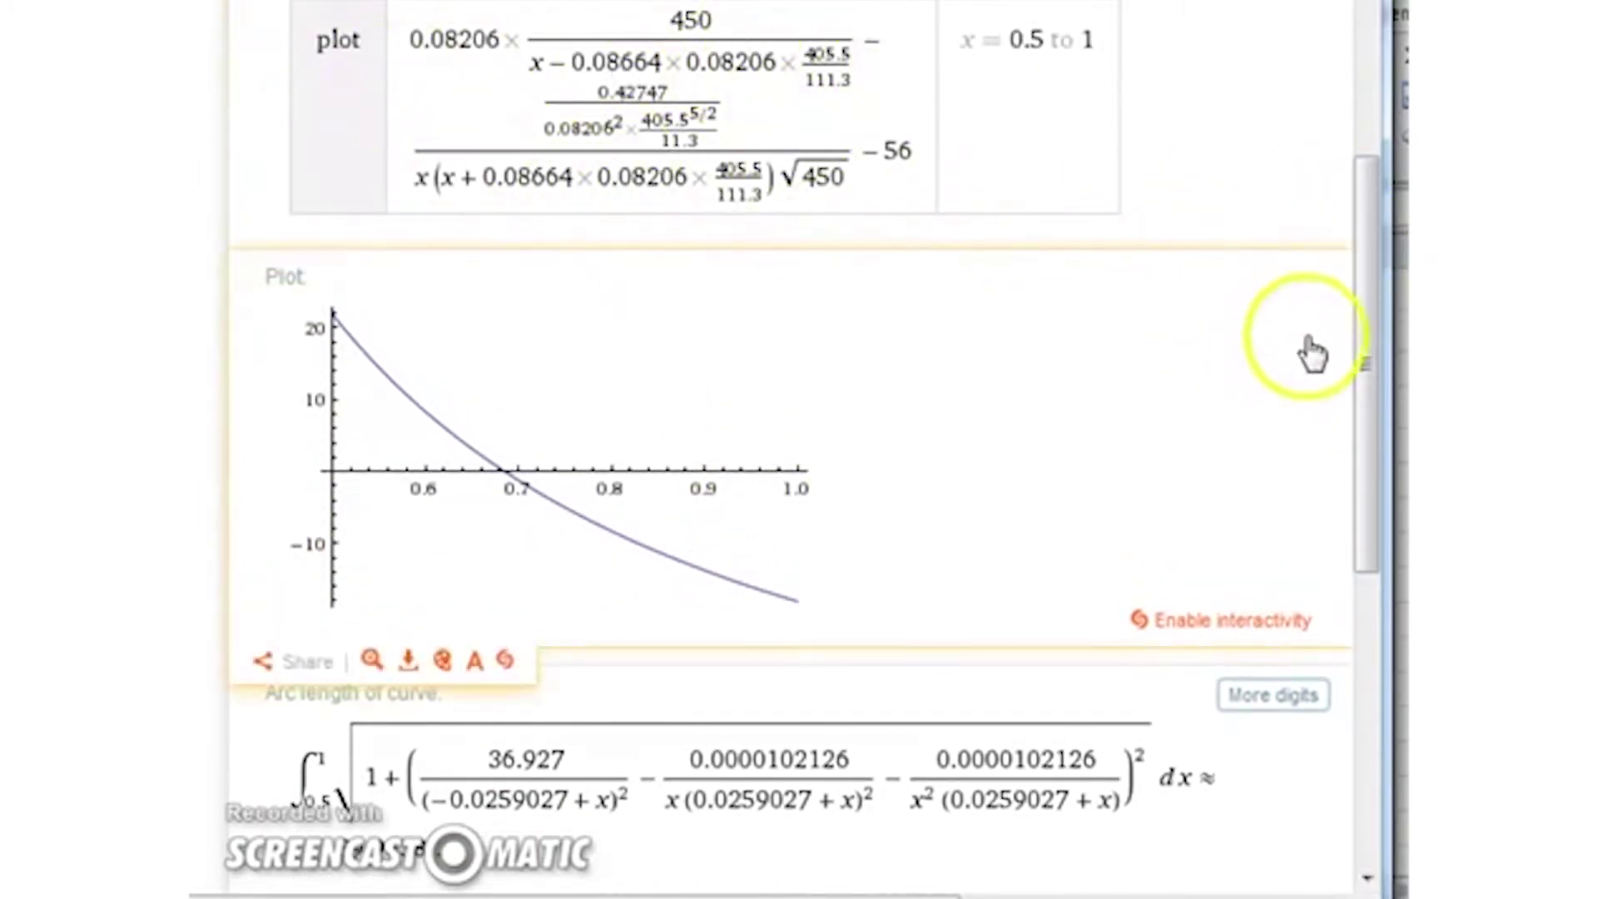
drag(1369, 257, 1382, 297)
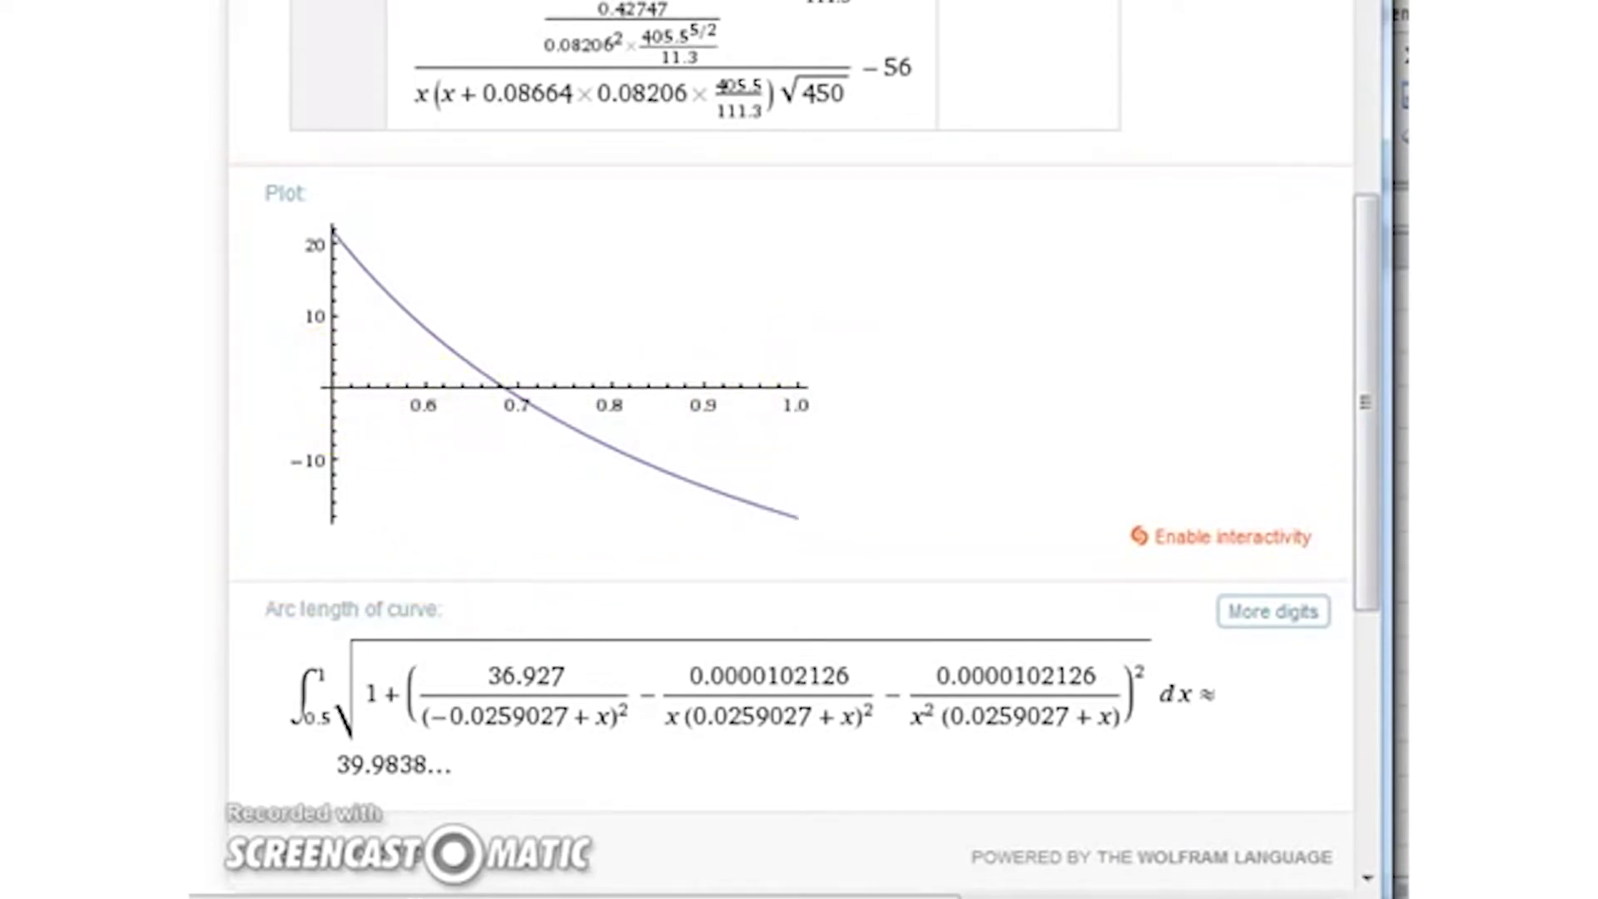
key(alt+Tab)
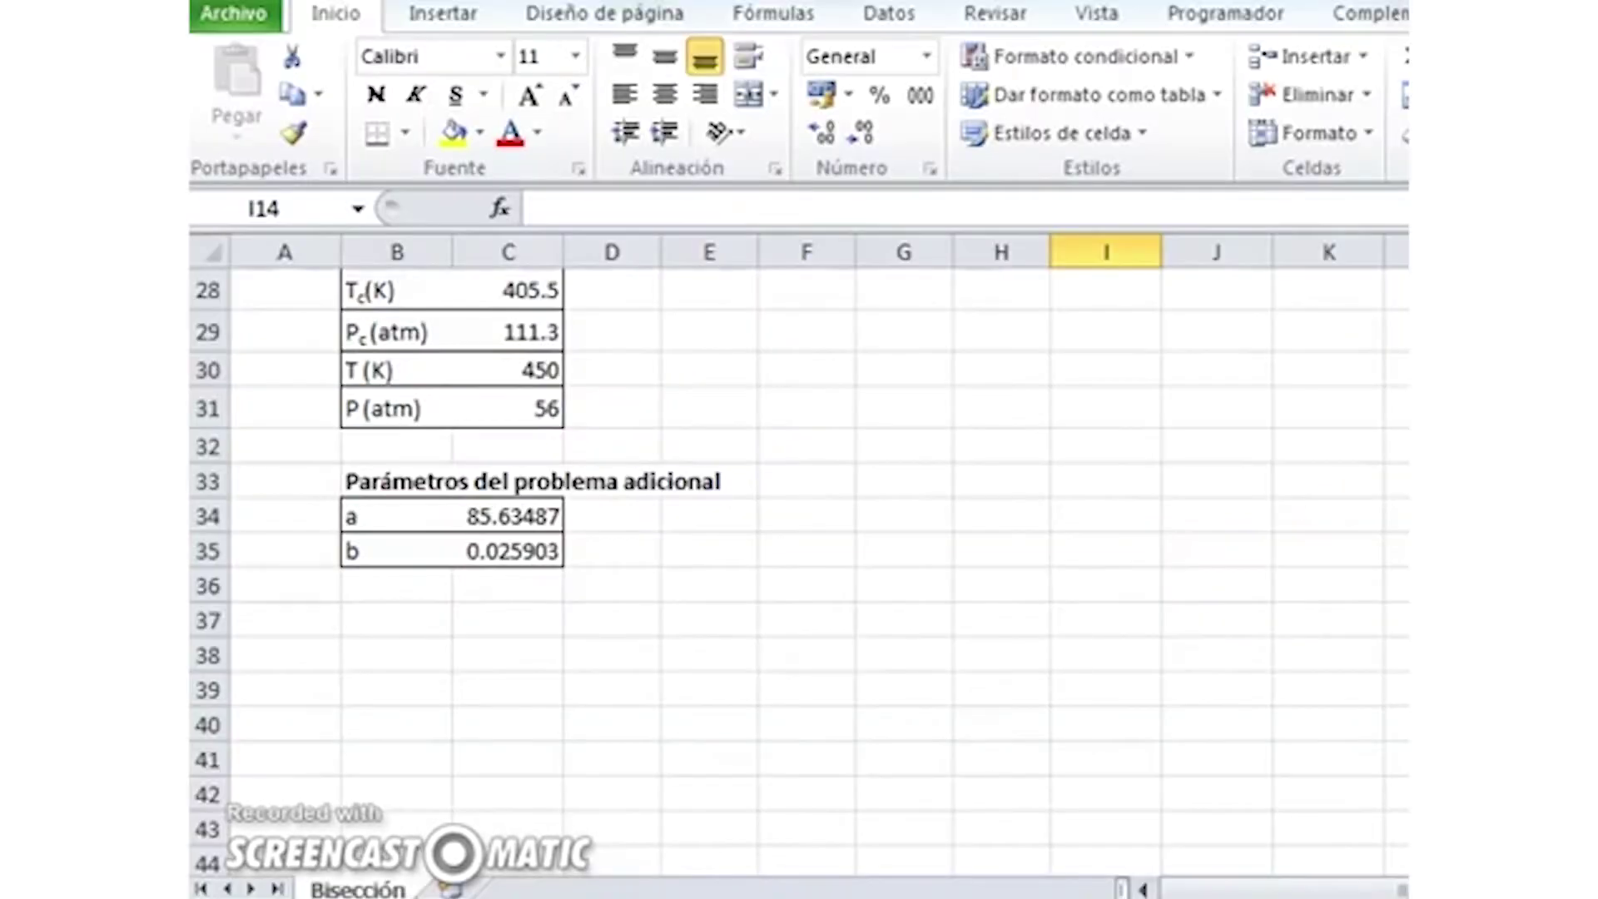
click(407, 628)
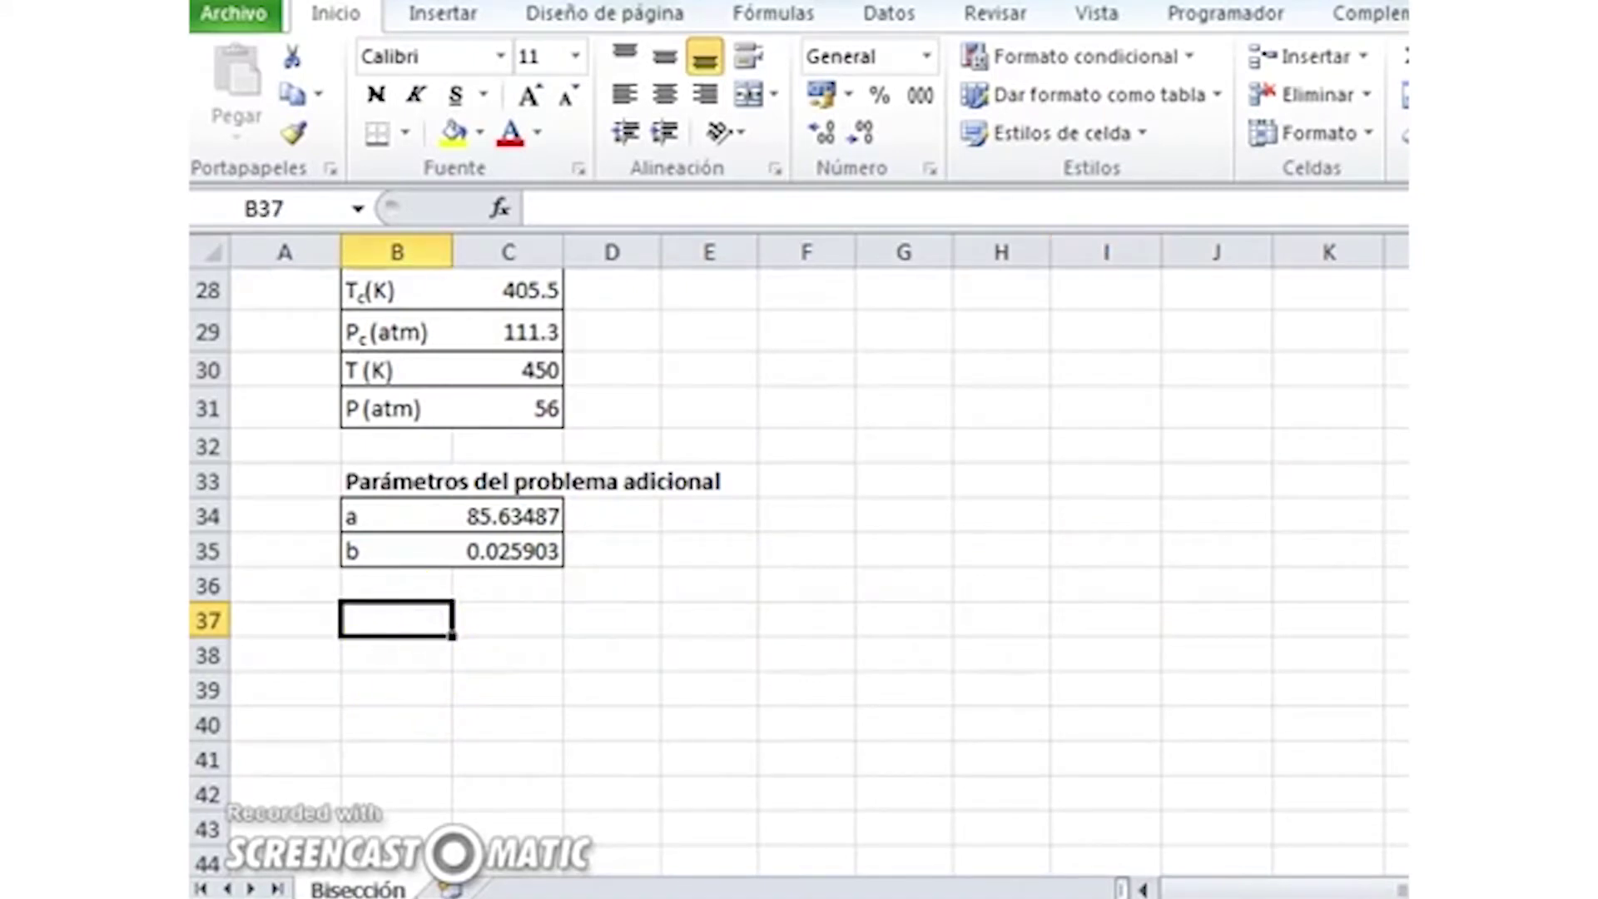
Switch to the Bisseción slides and review the root figure, the initial value search and the recurrence formulas.
click(349, 790)
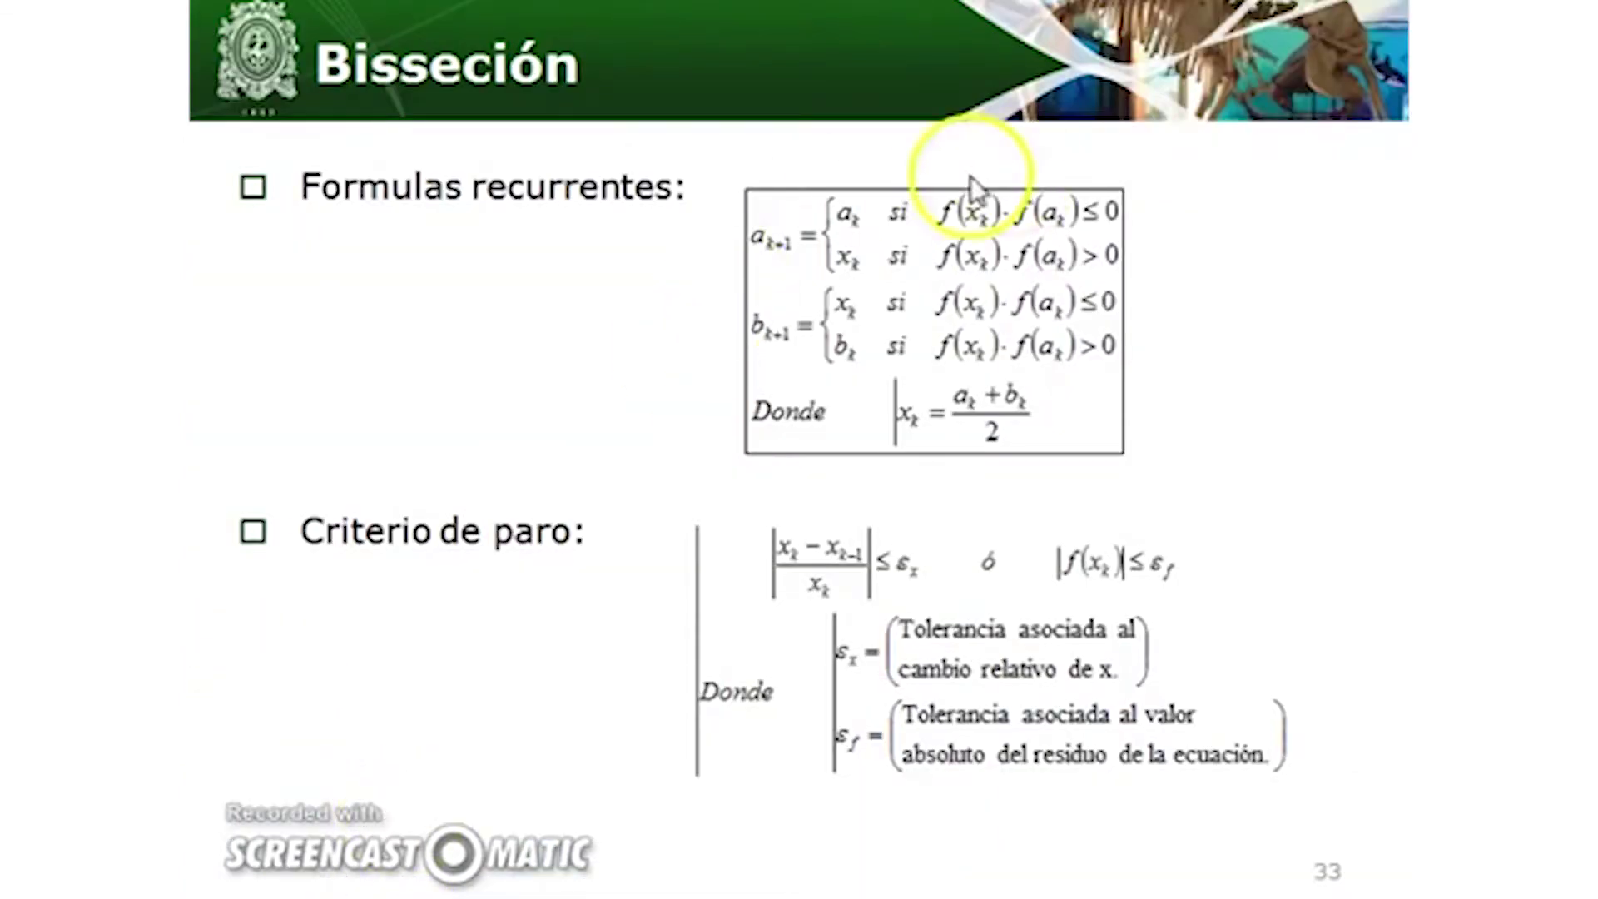
key(Left)
key(Left)
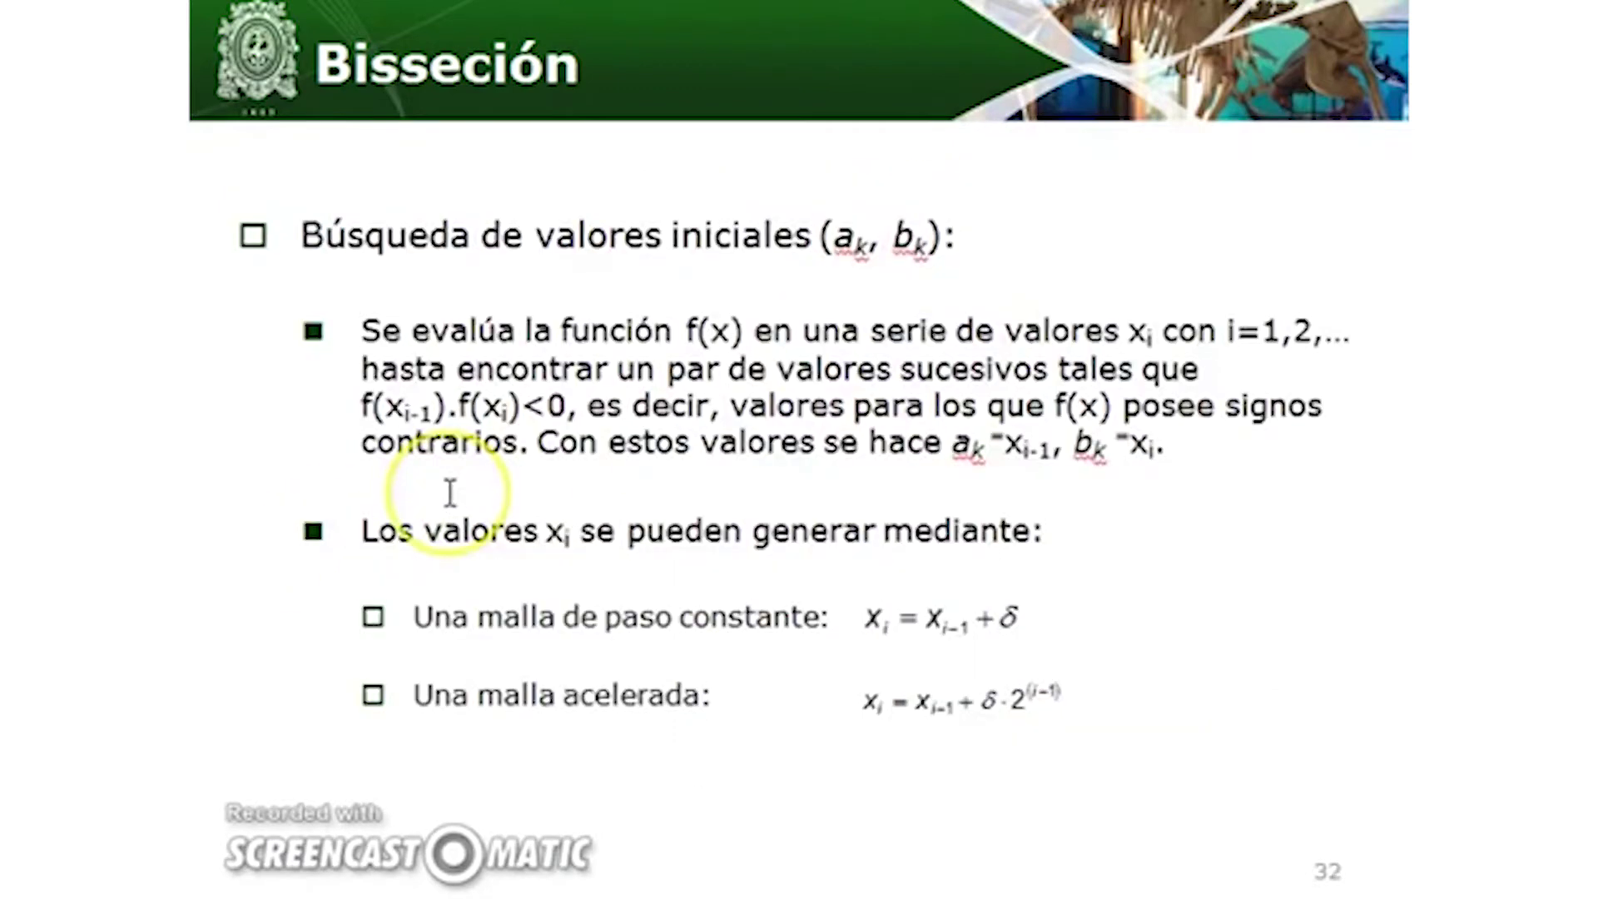
key(Left)
key(Left)
key(Left)
key(Left)
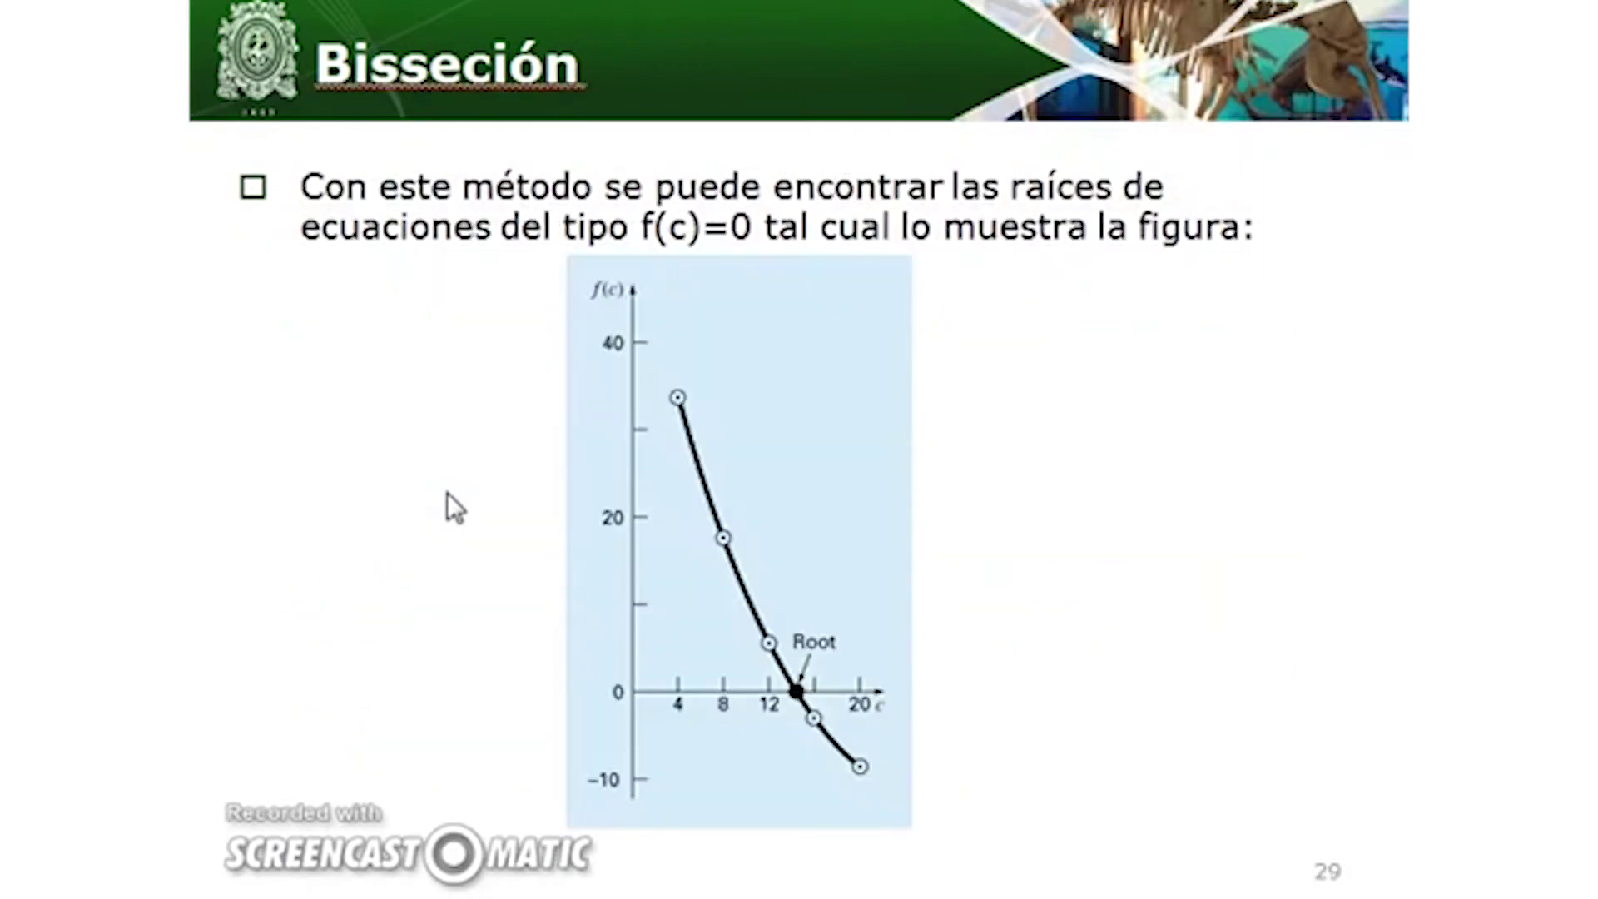
key(Right)
key(Right)
key(Right)
click(416, 523)
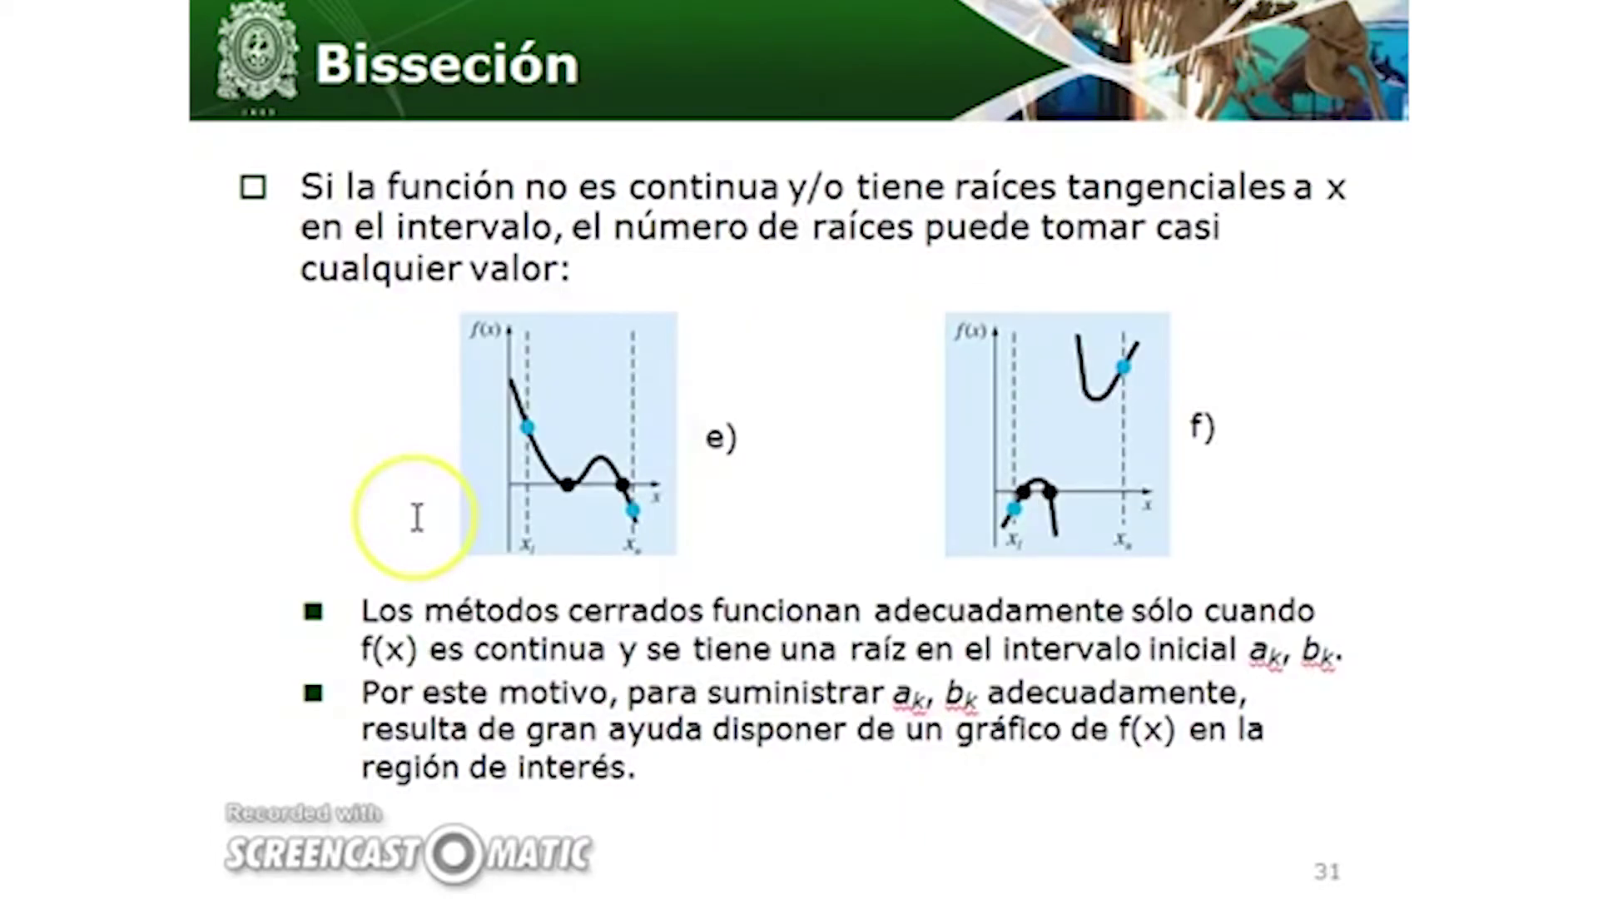
click(416, 521)
click(417, 520)
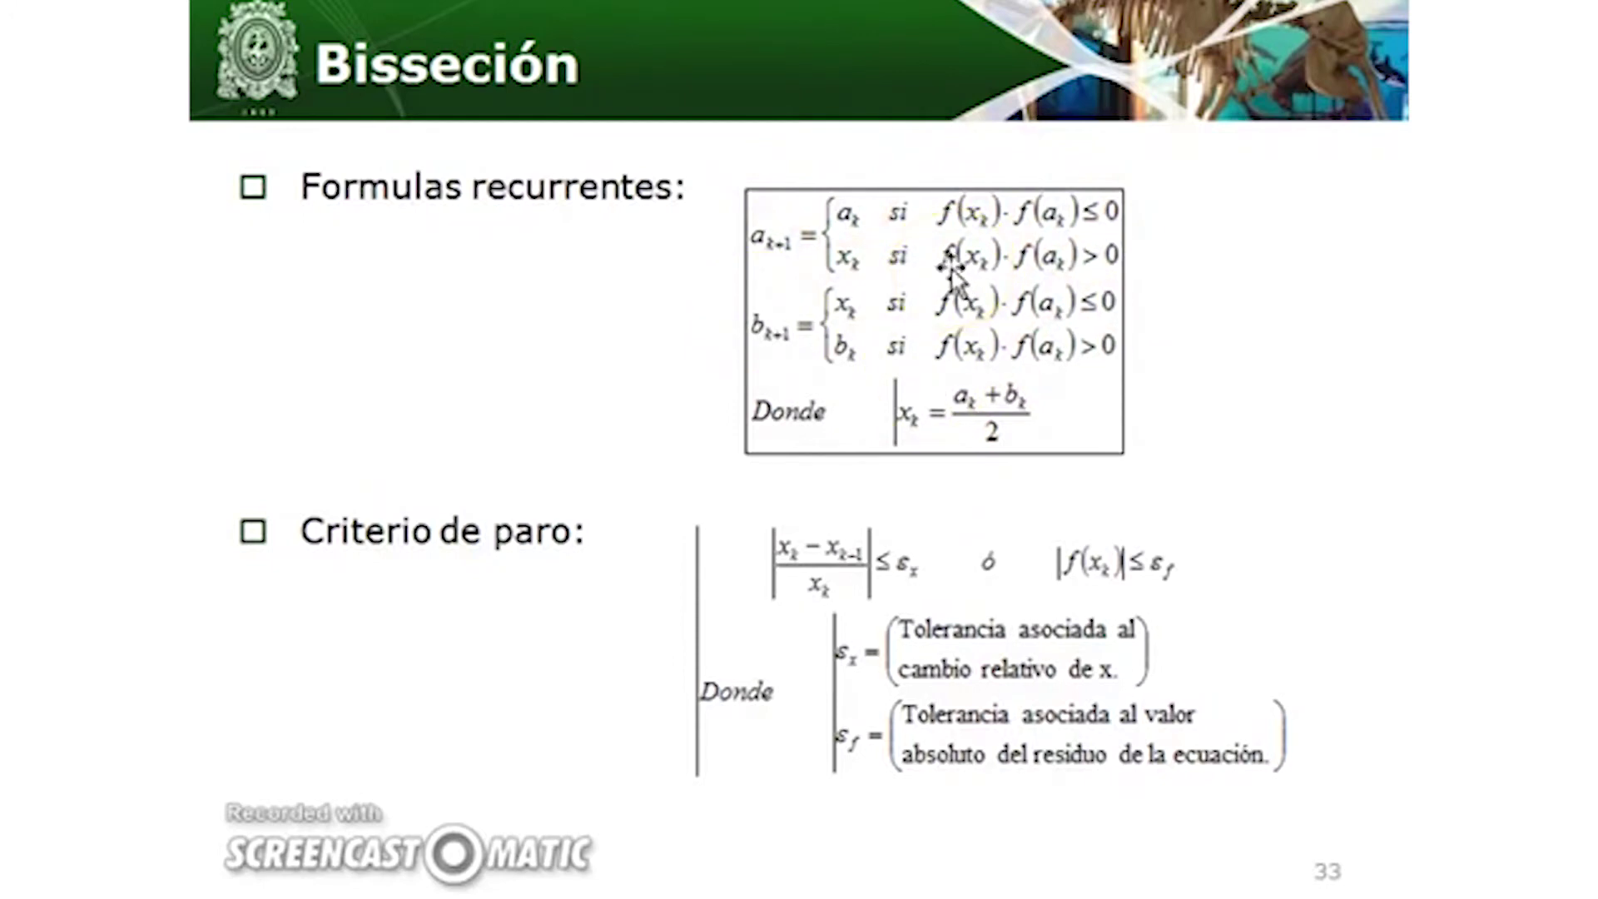
Switch back to the Excel workbook and enter the column header k in B37.
key(alt+Tab)
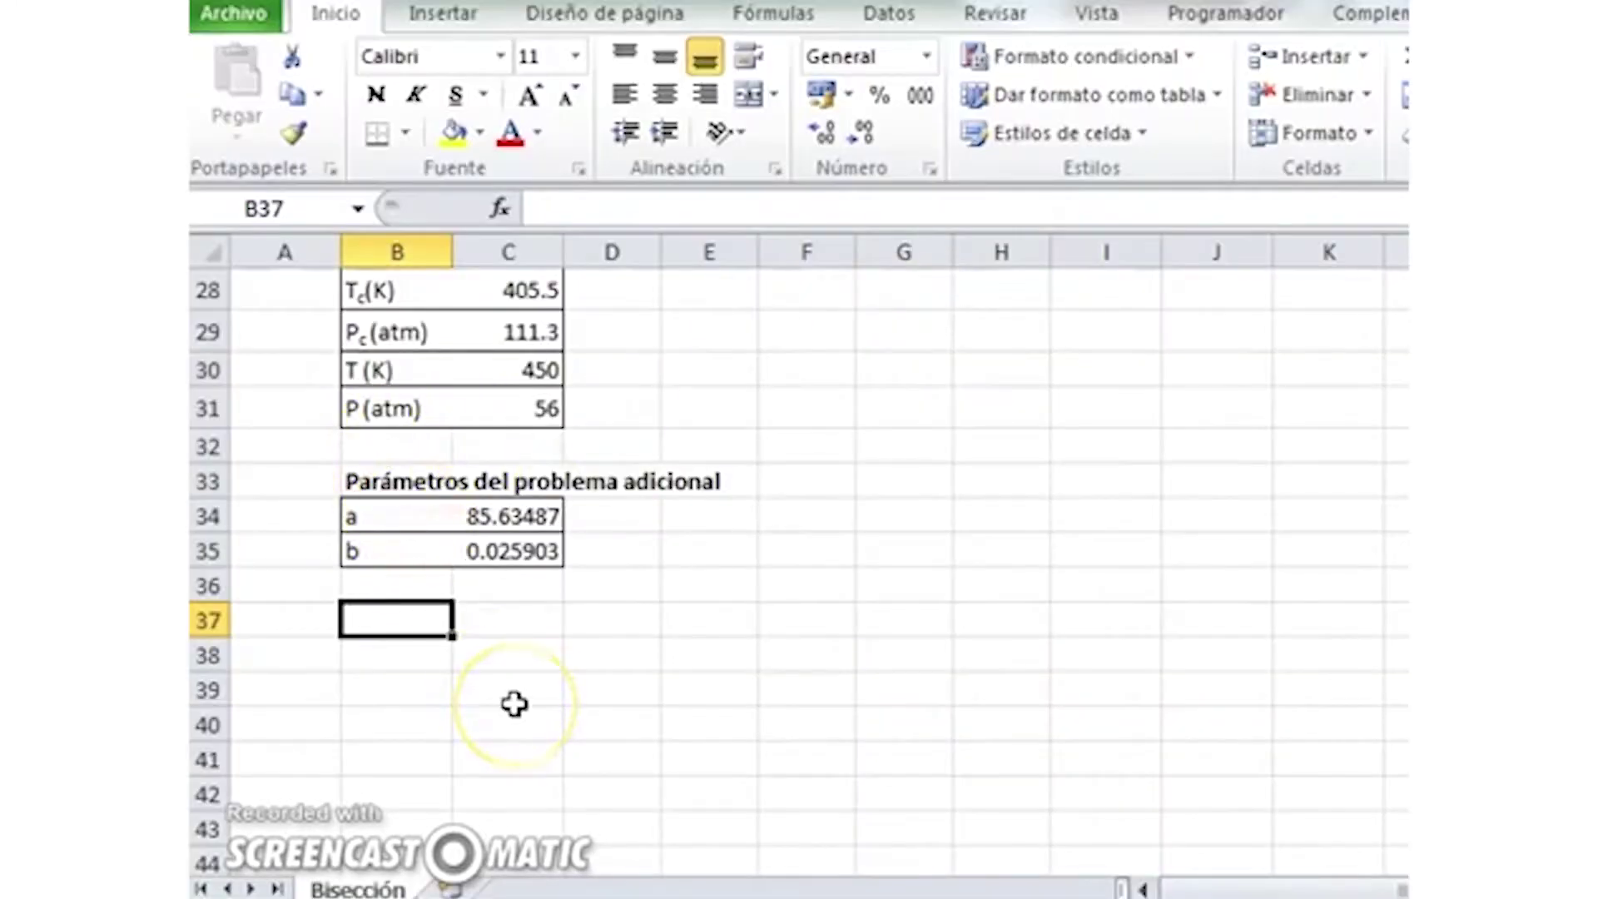
text(k)
key(Return)
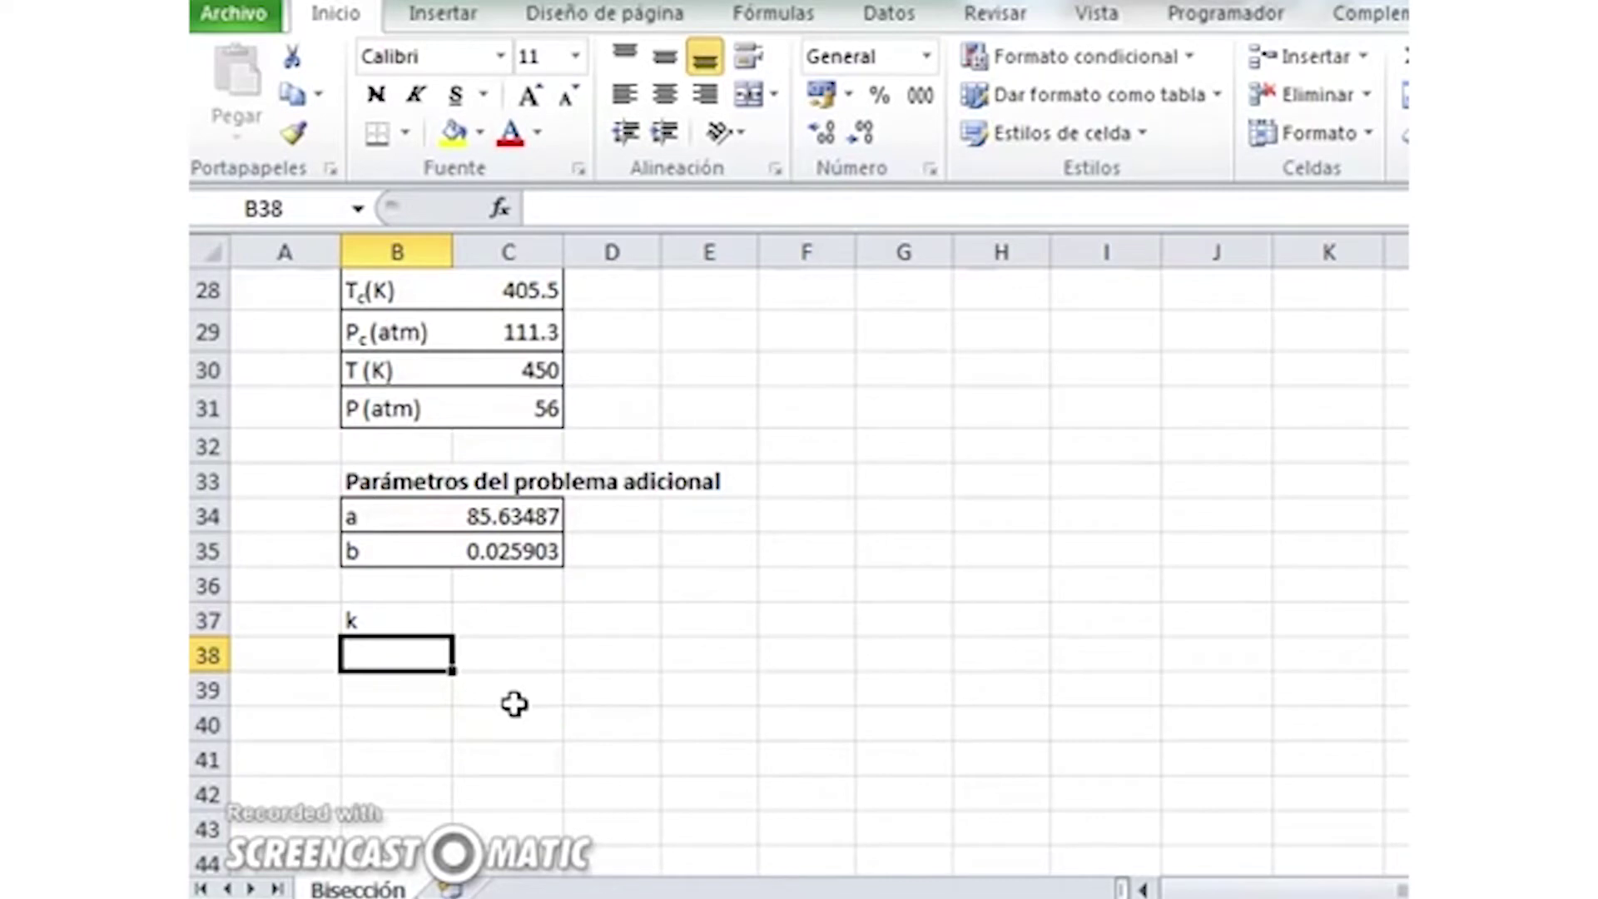
Try centring all cells of the sheet horizontally and vertically, and undo both alignment changes.
click(212, 259)
click(664, 94)
click(664, 56)
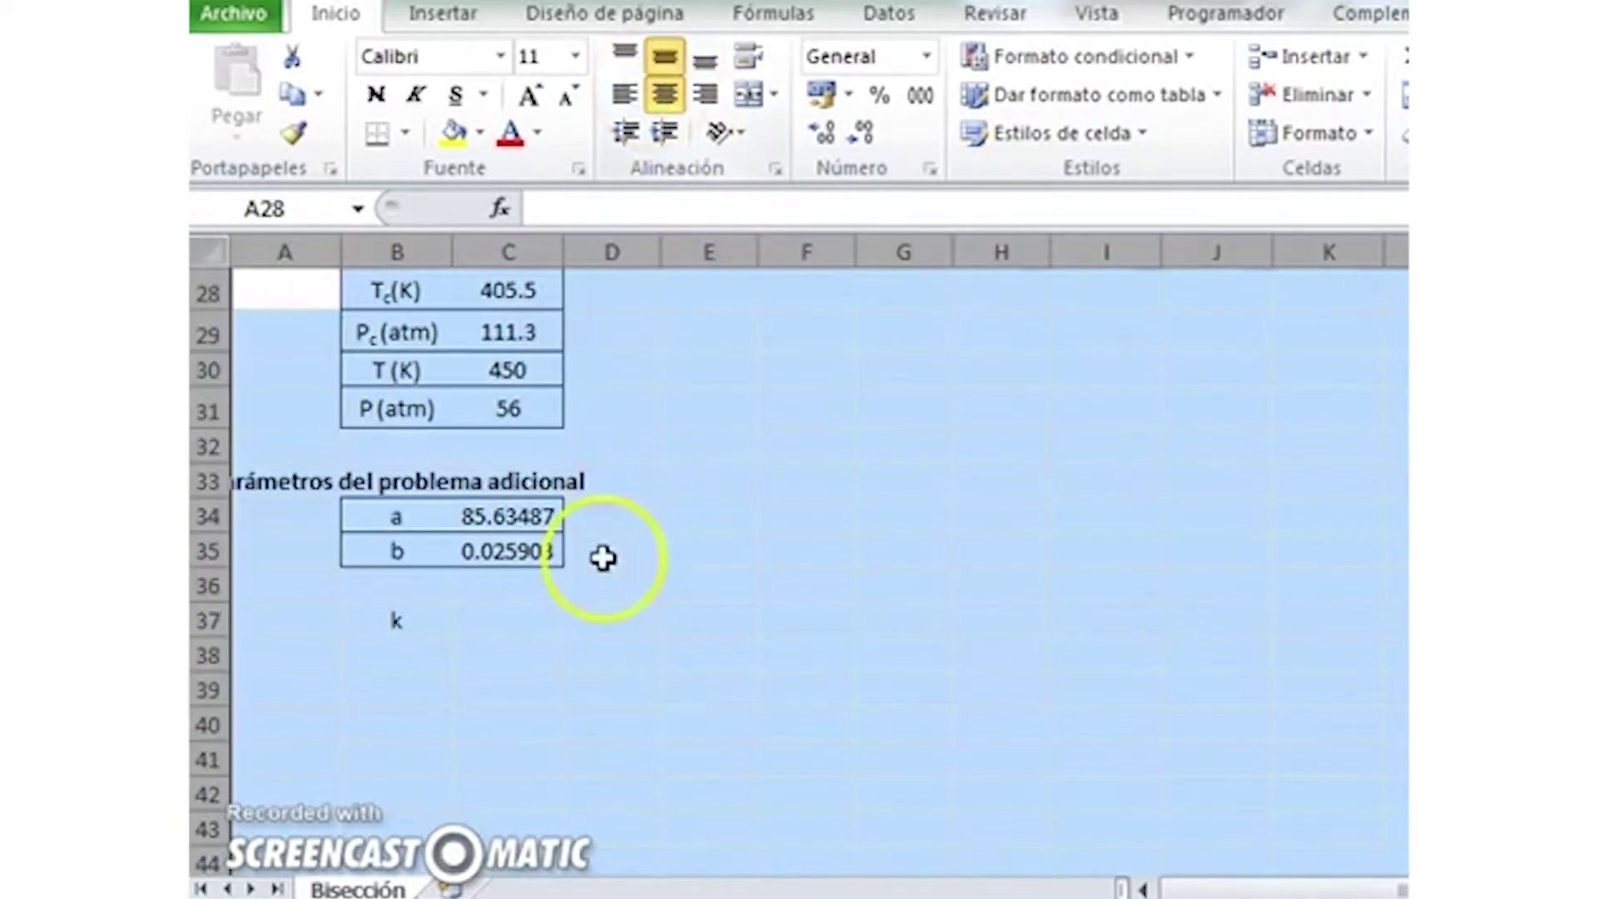
click(653, 626)
key(ctrl+z)
key(ctrl+z)
Centre the k header in B37 horizontally and vertically.
click(382, 624)
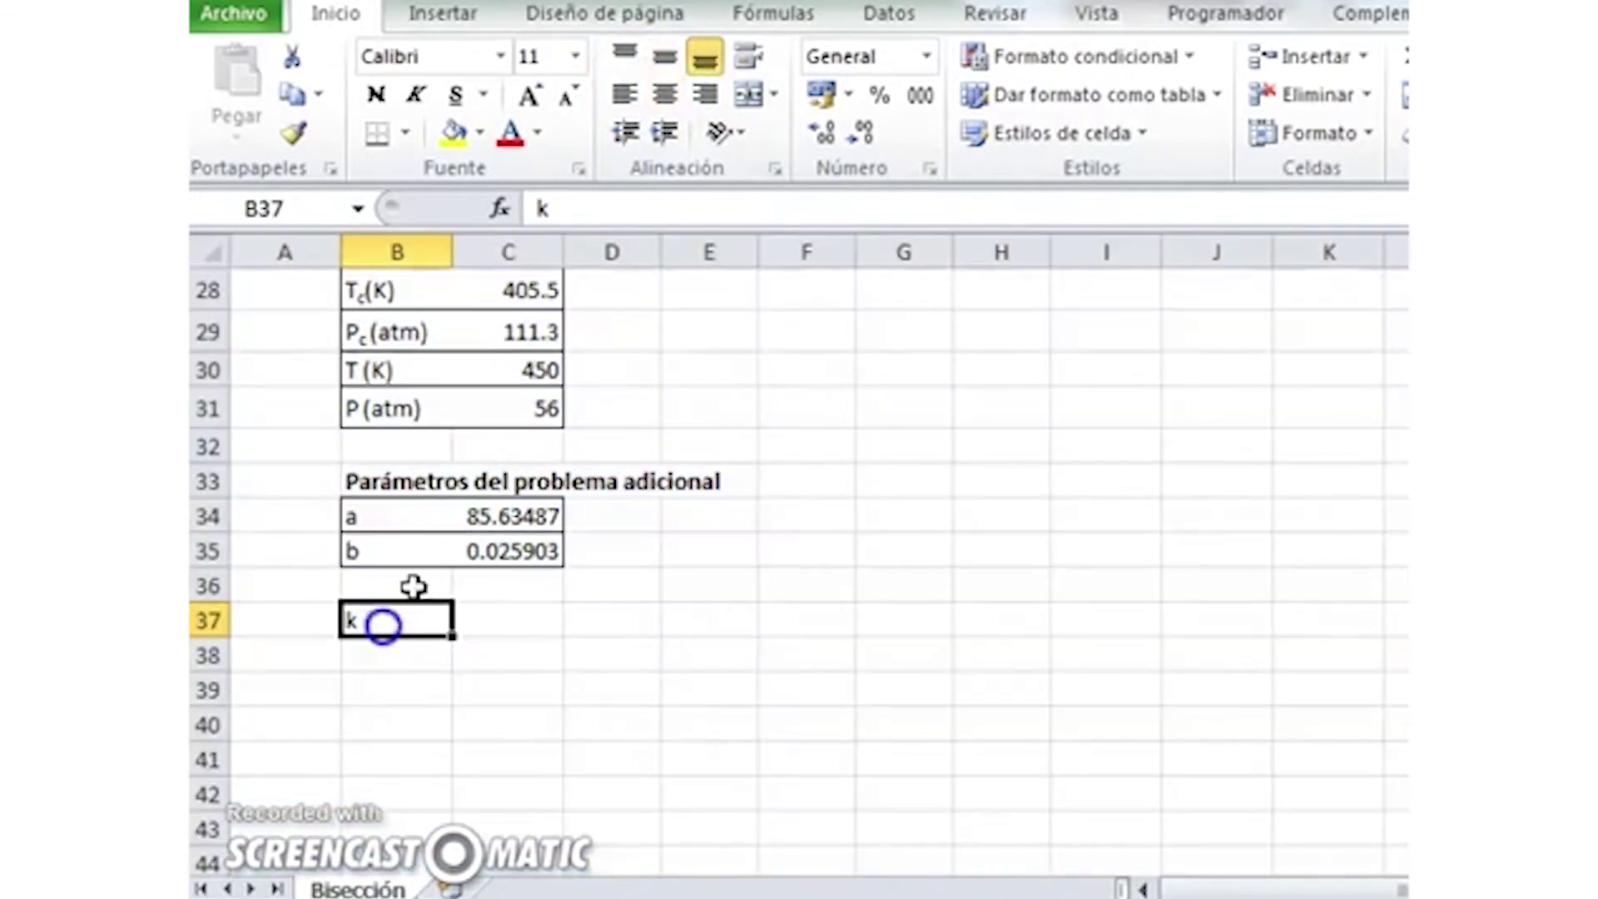
click(664, 94)
click(664, 56)
click(624, 616)
Enter the first iteration number 0 in B38 and centre it horizontally and vertically.
scroll(632, 612, down, 1)
click(418, 534)
text(0)
key(Return)
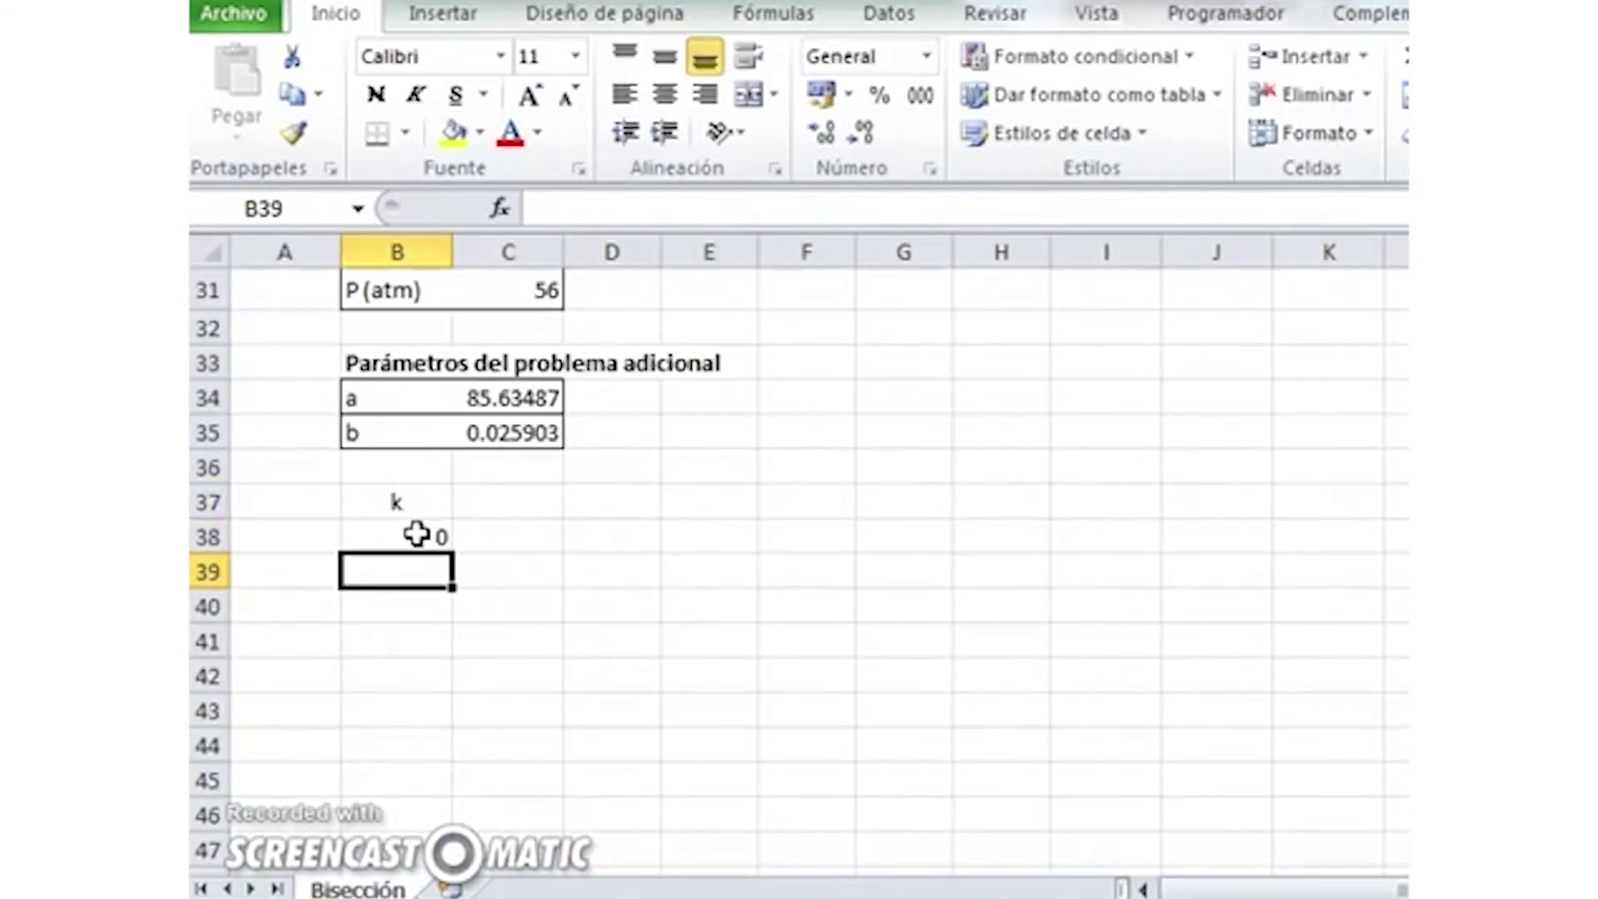
click(418, 534)
click(665, 94)
click(528, 607)
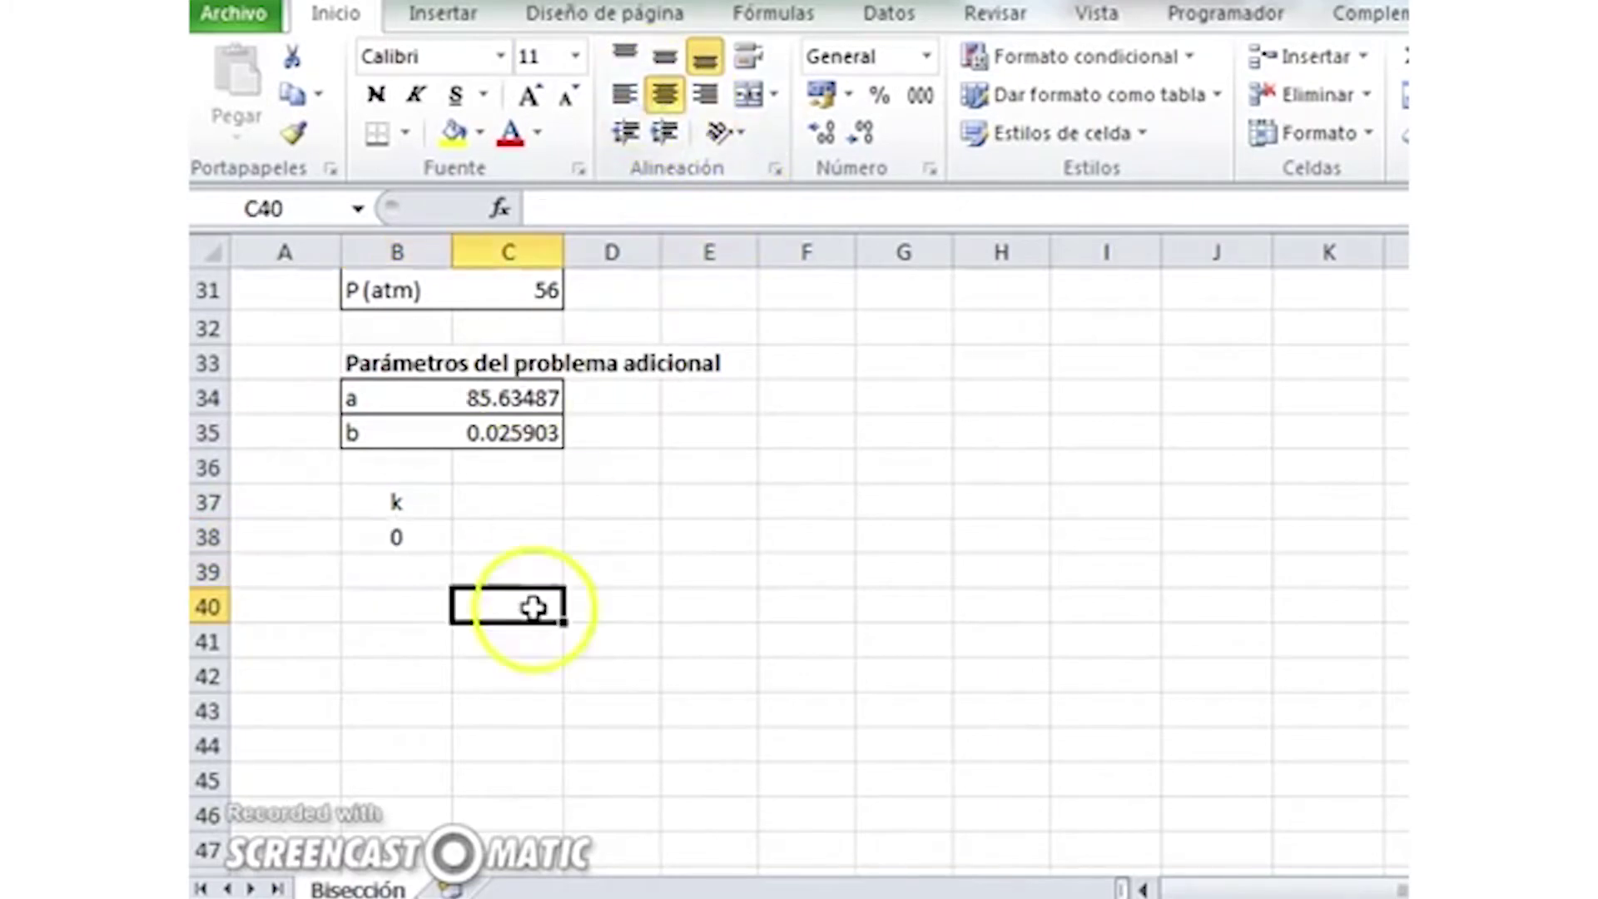
key(Left)
key(Up)
key(Up)
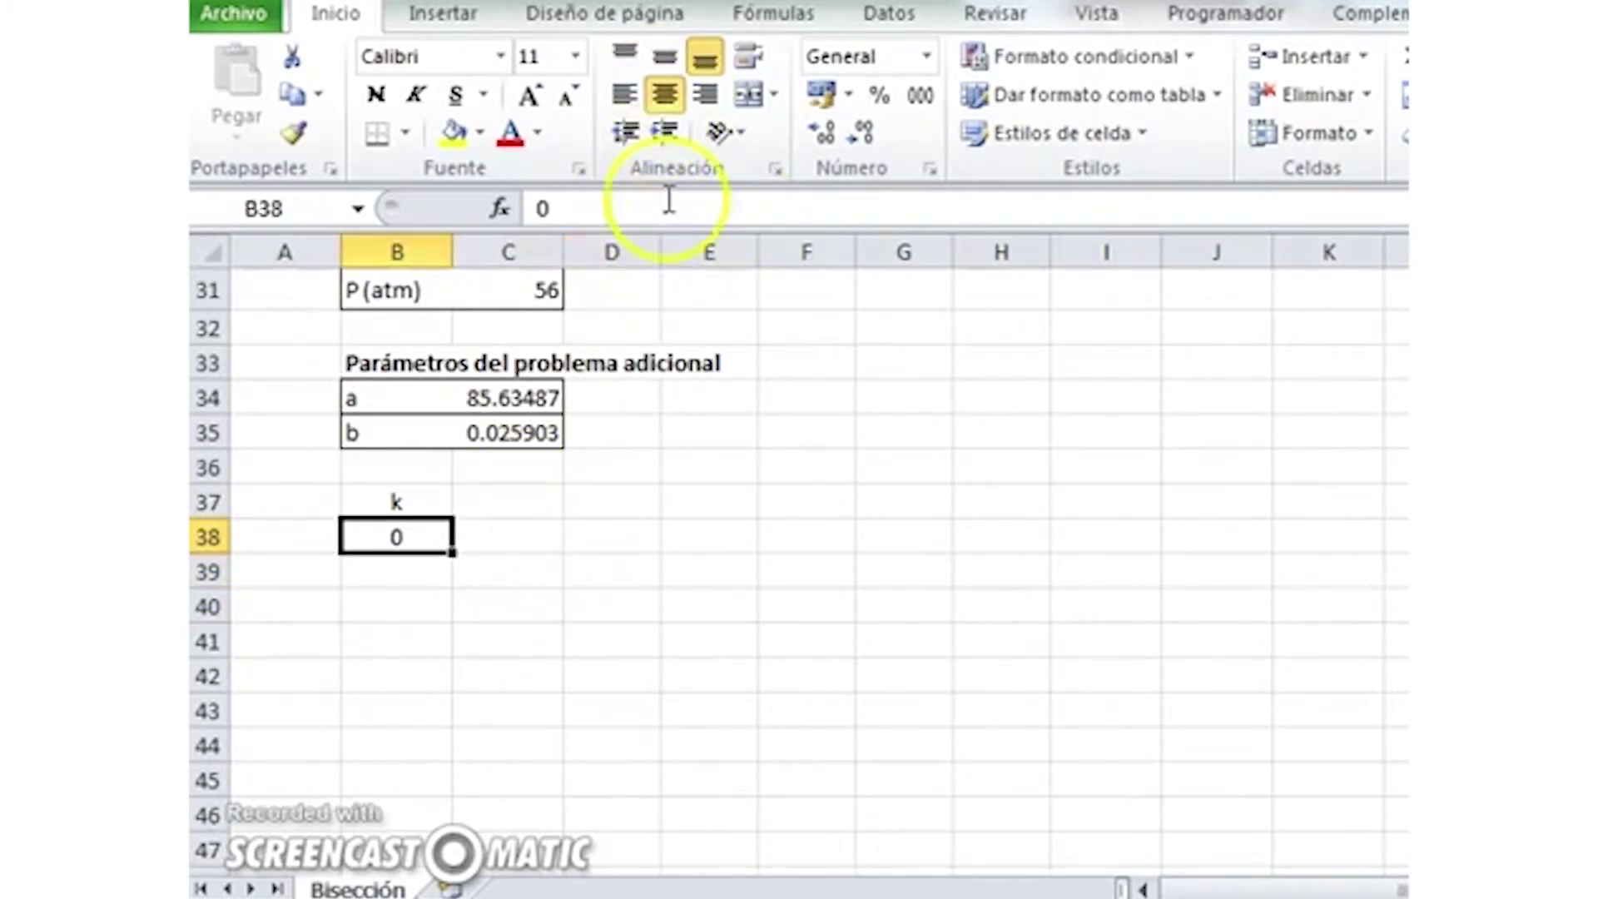
click(665, 60)
key(Up)
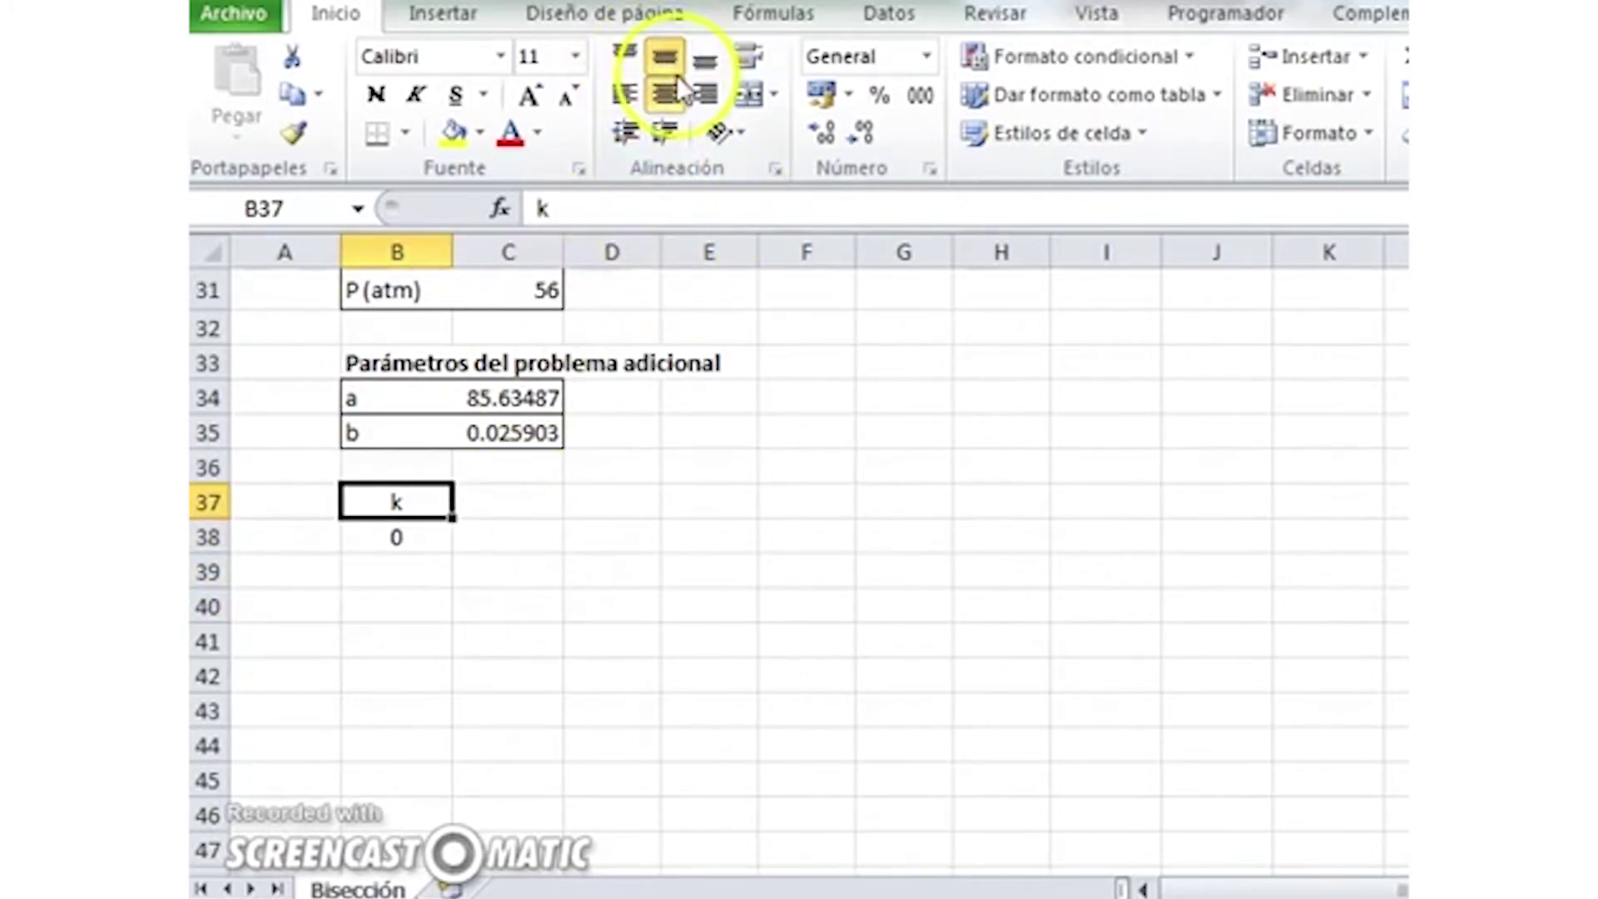
Enter the column header ak in C37 with the k formatted as a subscript.
click(506, 497)
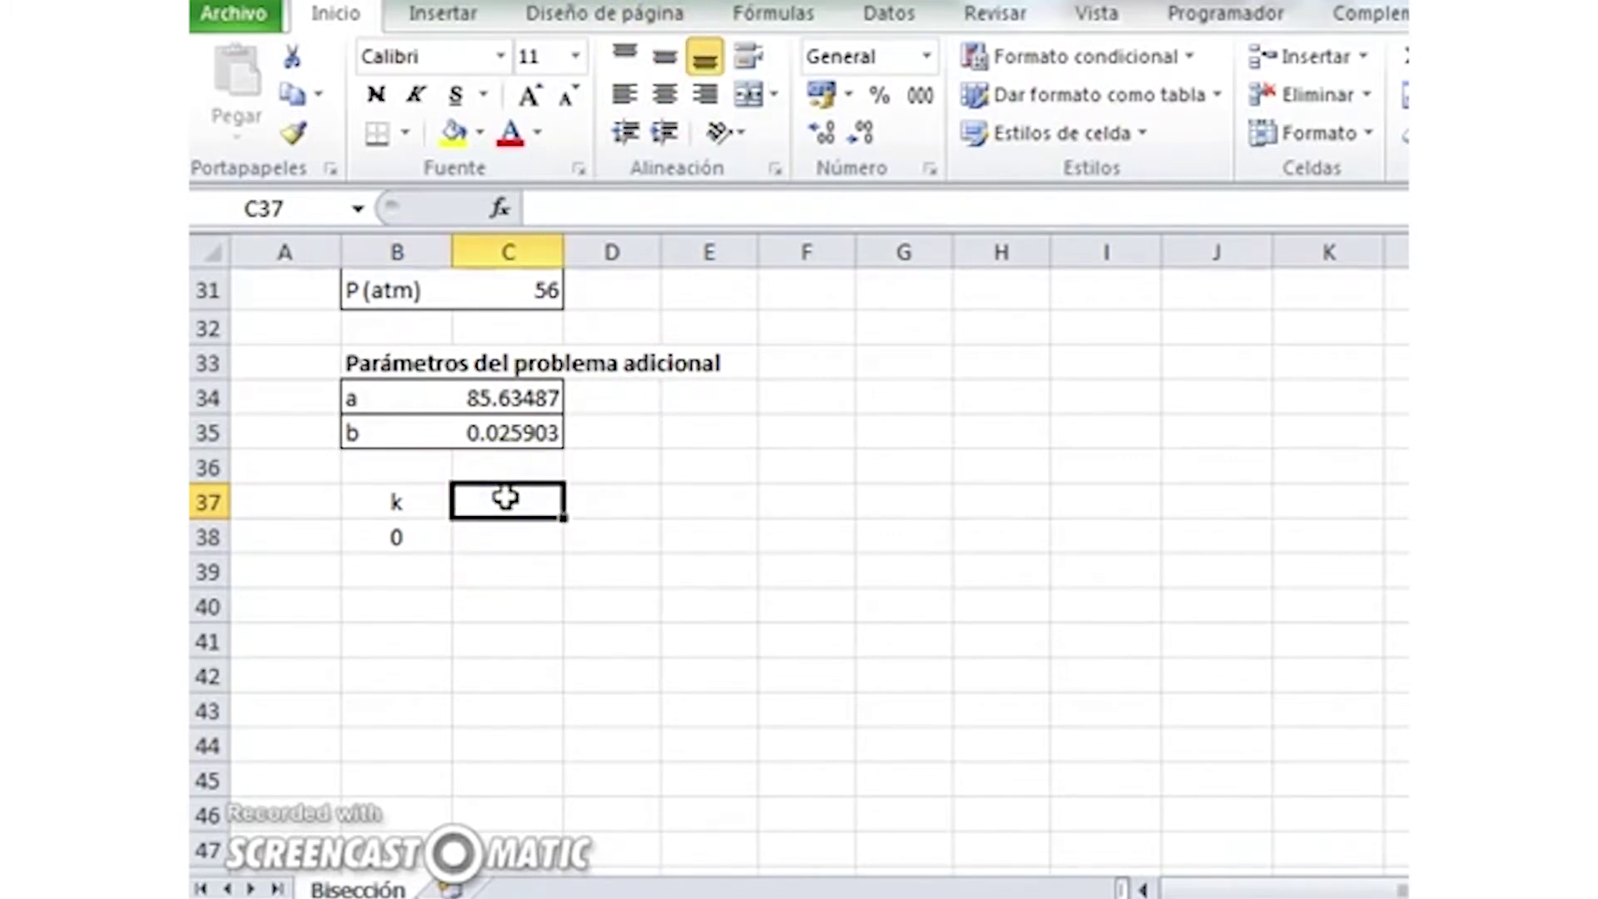
text(ak)
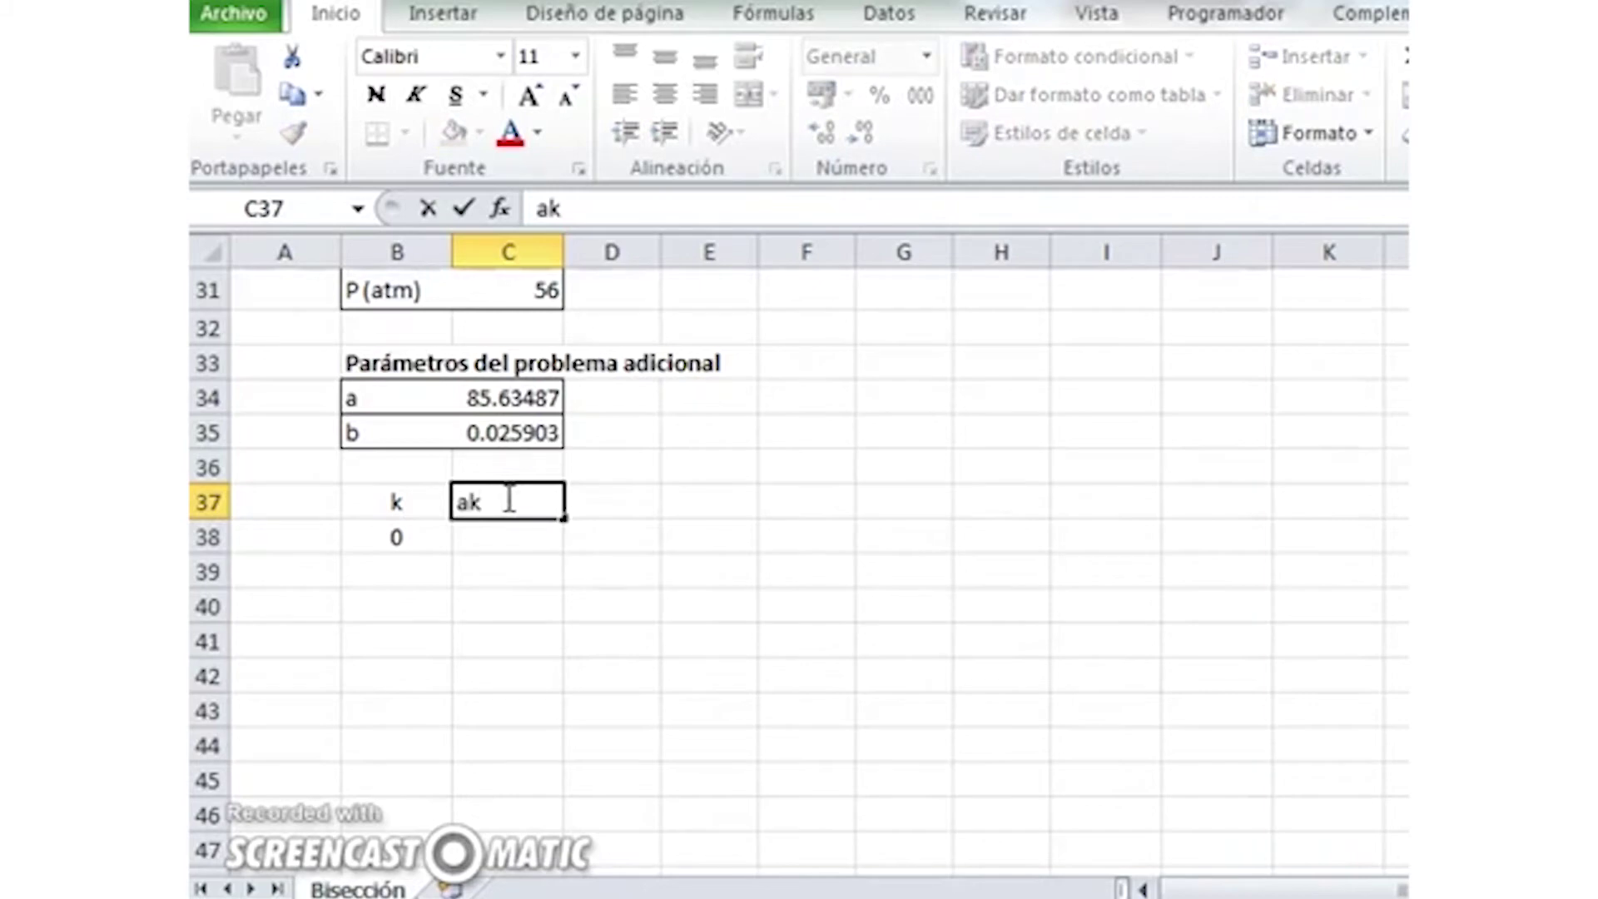
key(ctrl+1)
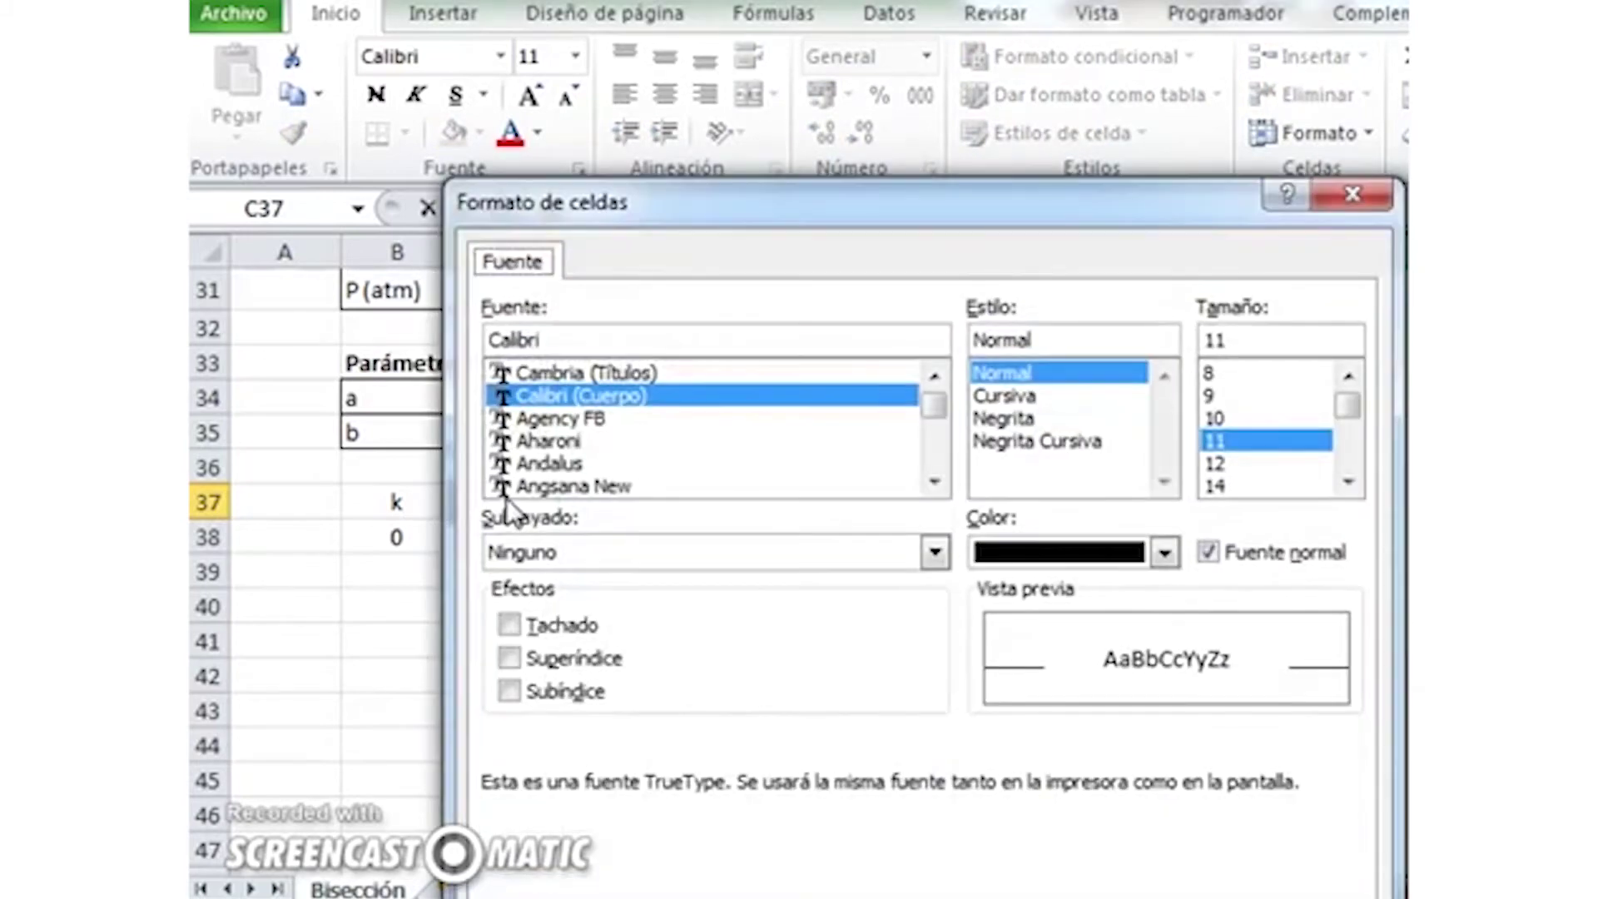
key(alt+b)
key(Return)
key(Return)
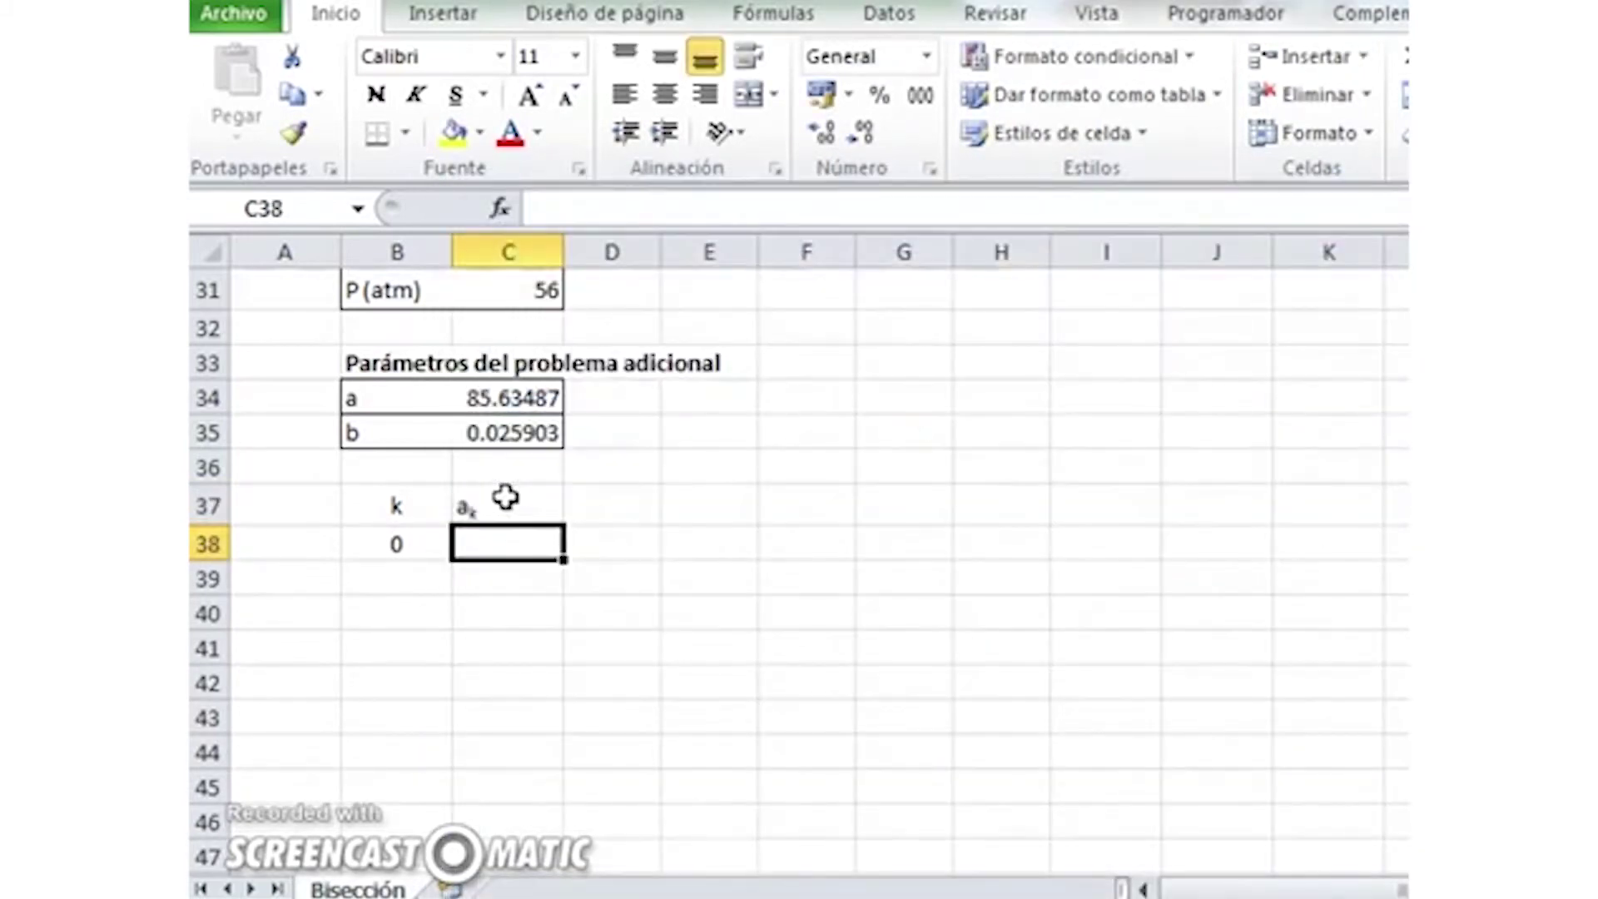
Centre the ak header in C37 vertically and horizontally.
click(505, 497)
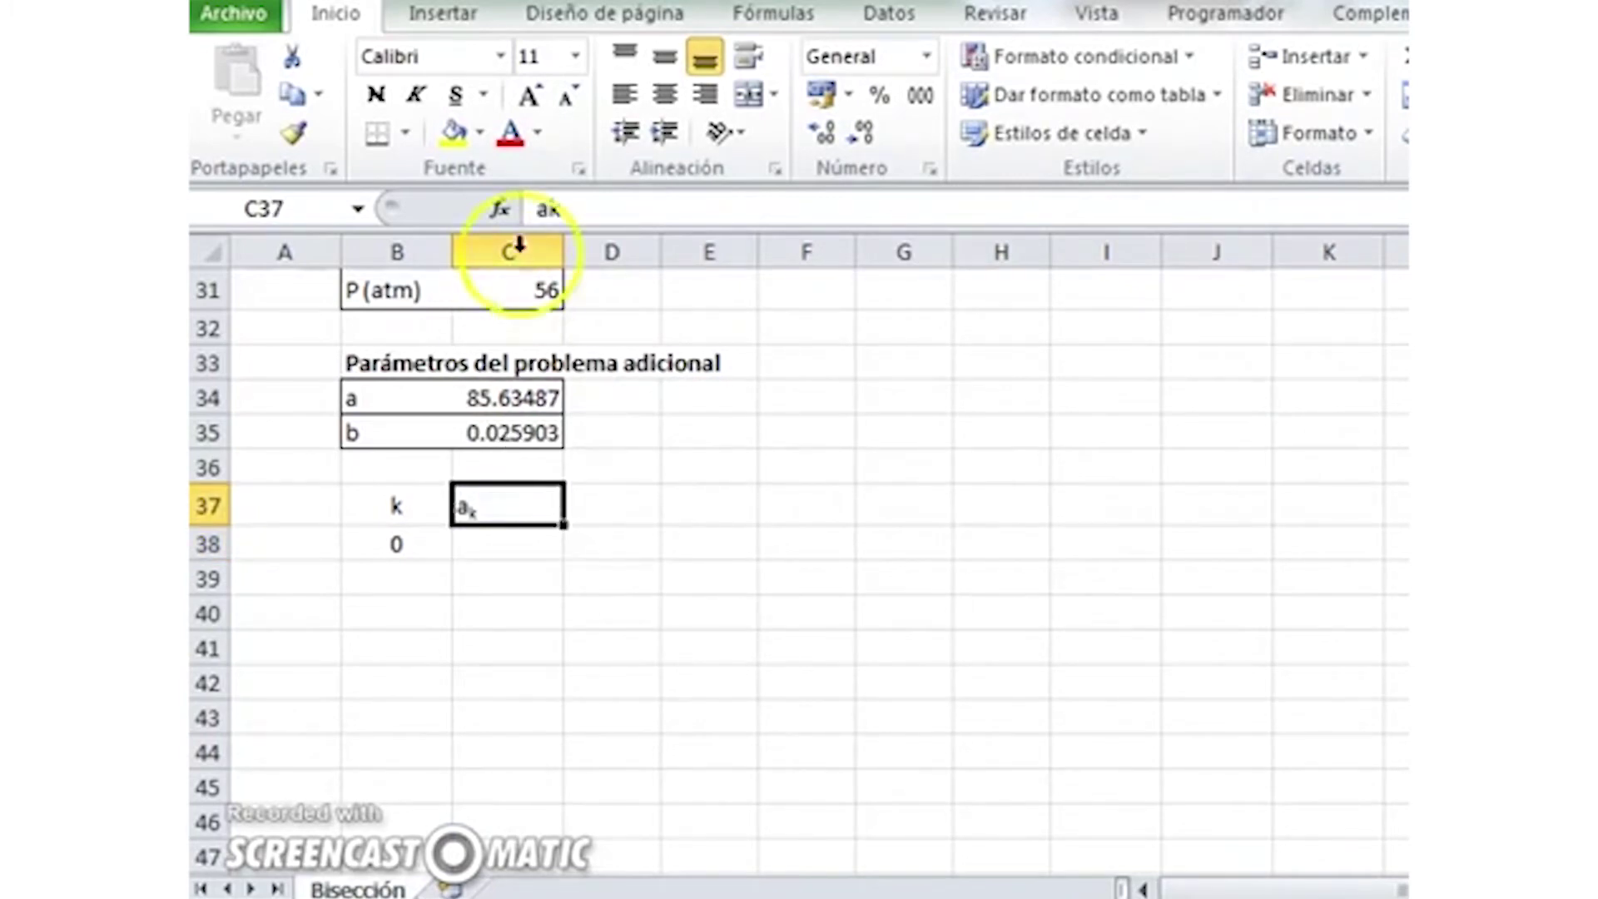
click(664, 56)
click(664, 94)
scroll(749, 538, up, 2)
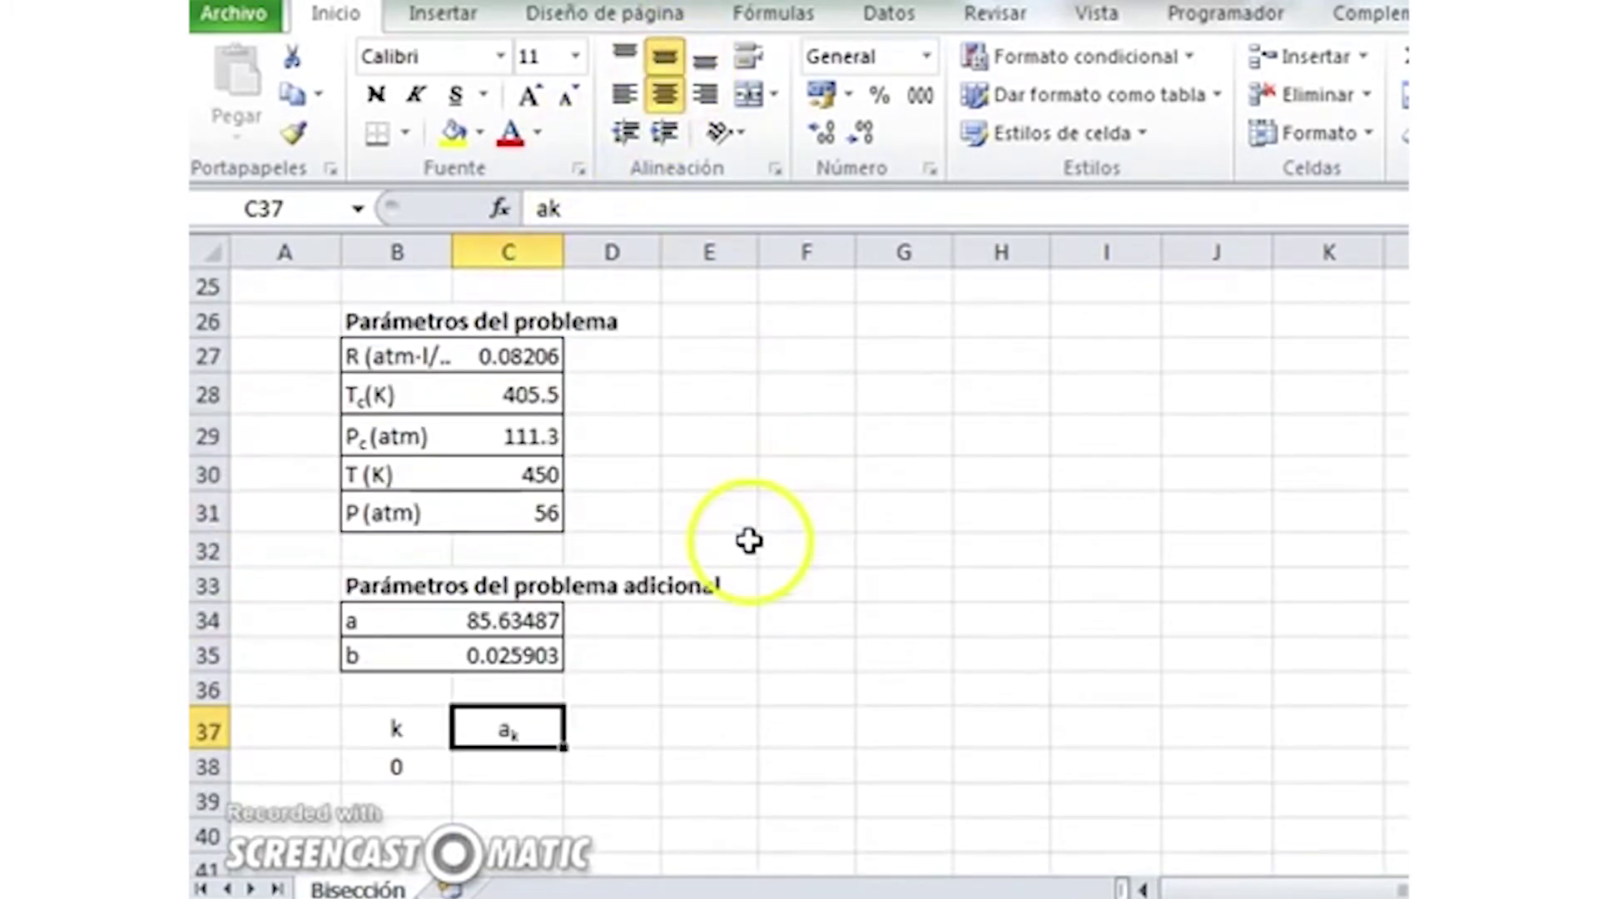
Enter the heading "Parámetros numéricos" in F26.
click(806, 358)
key(Up)
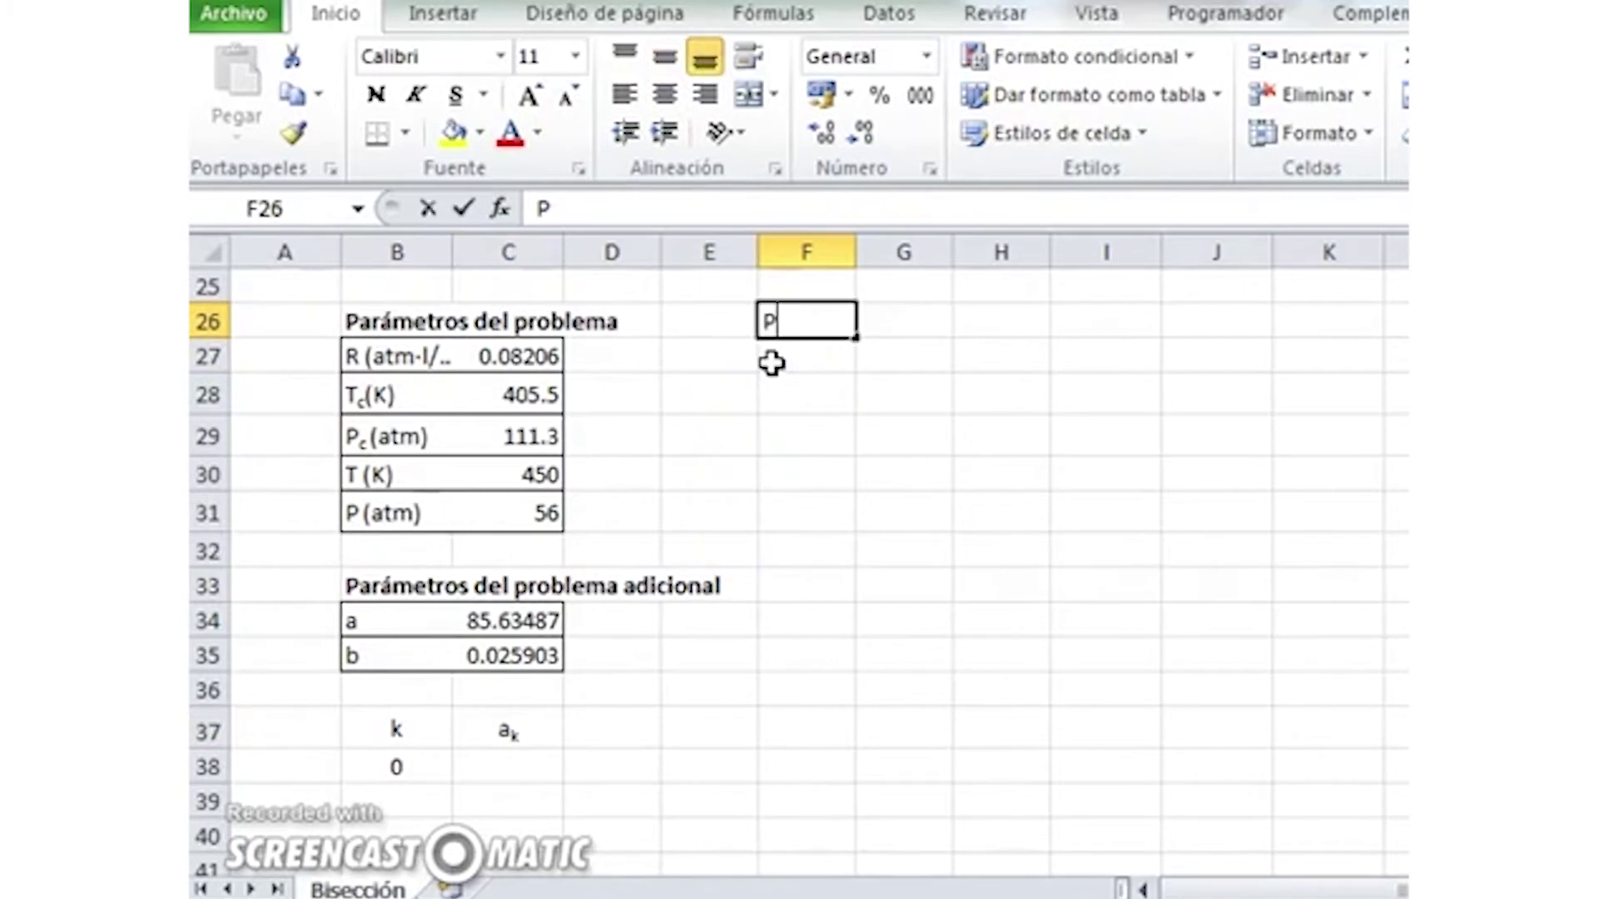
text(Pare)
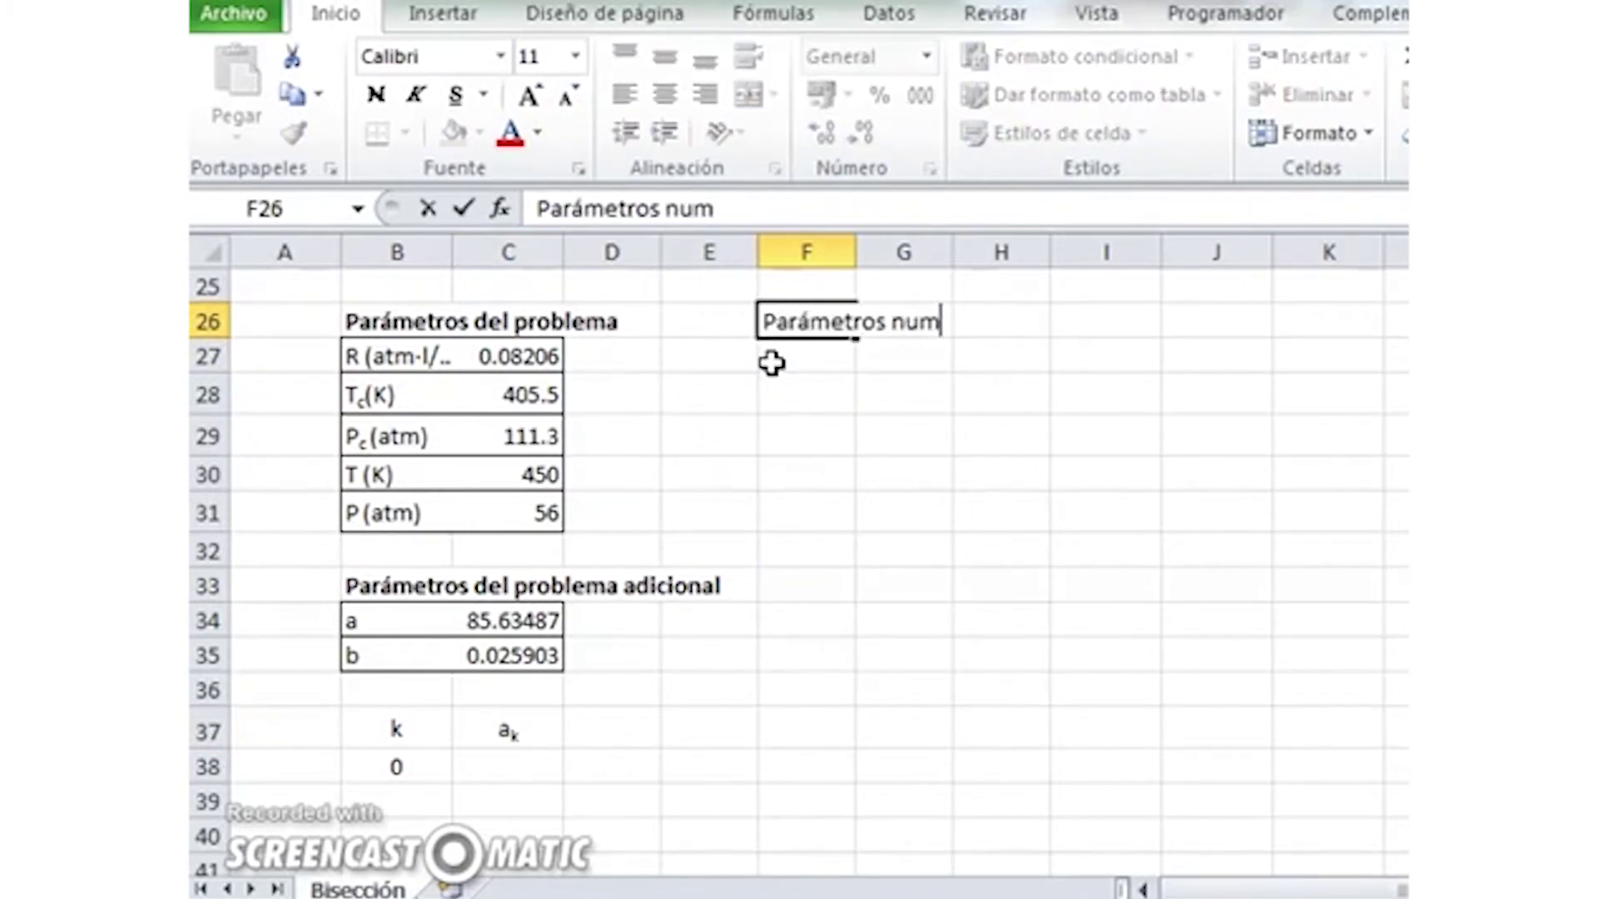
key(Return)
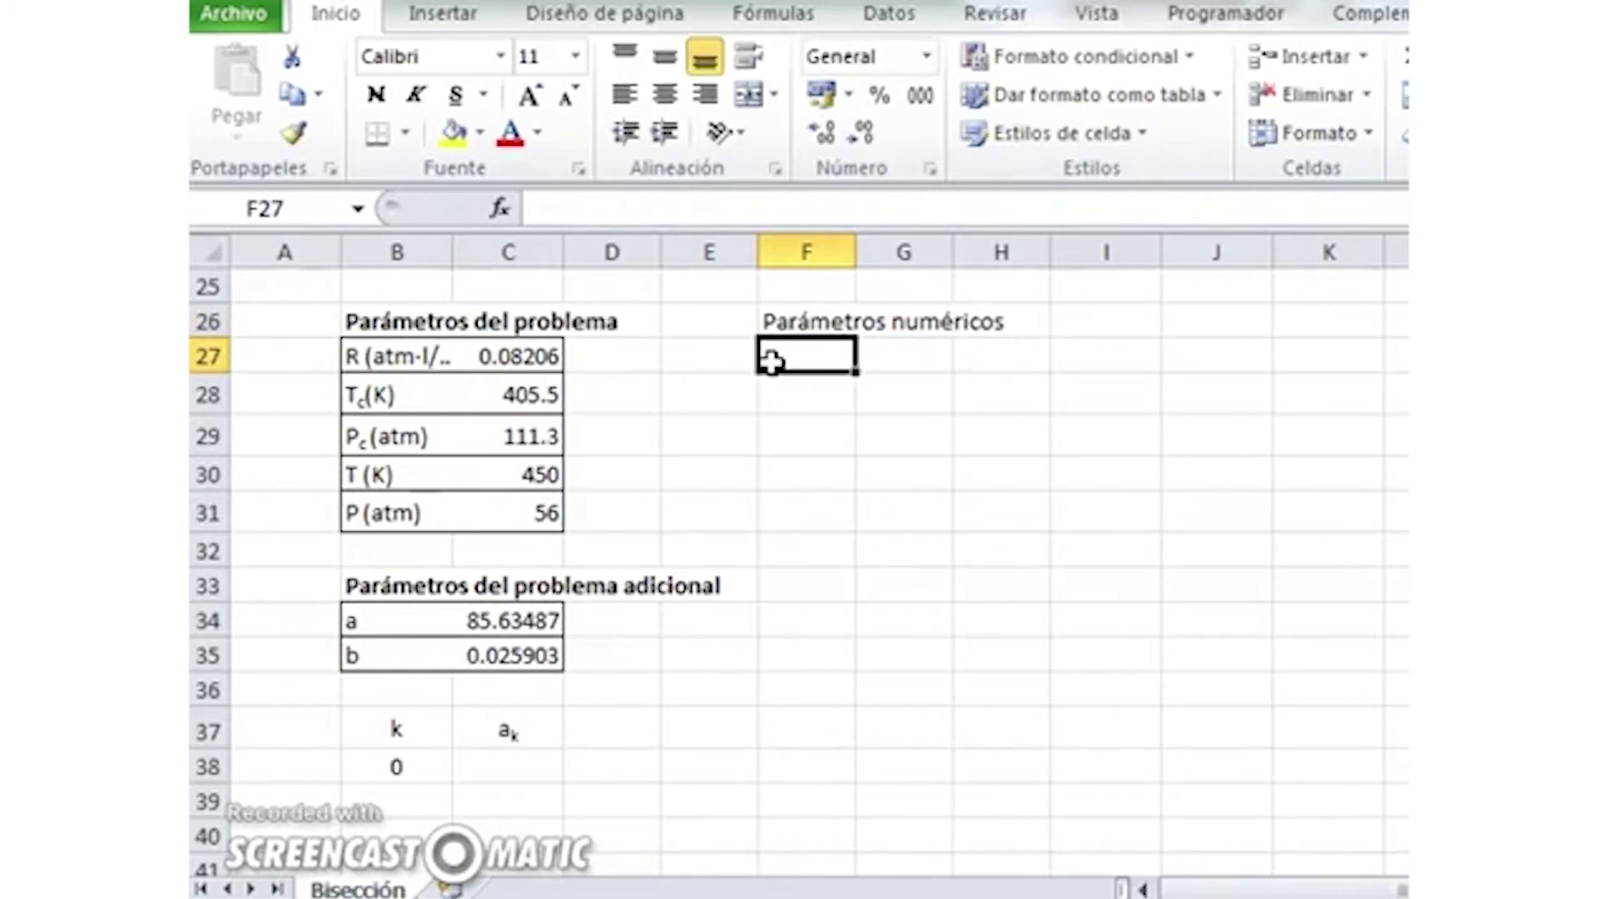
Enter the label a0 in F27 and apply subscript formatting to it.
text(a0)
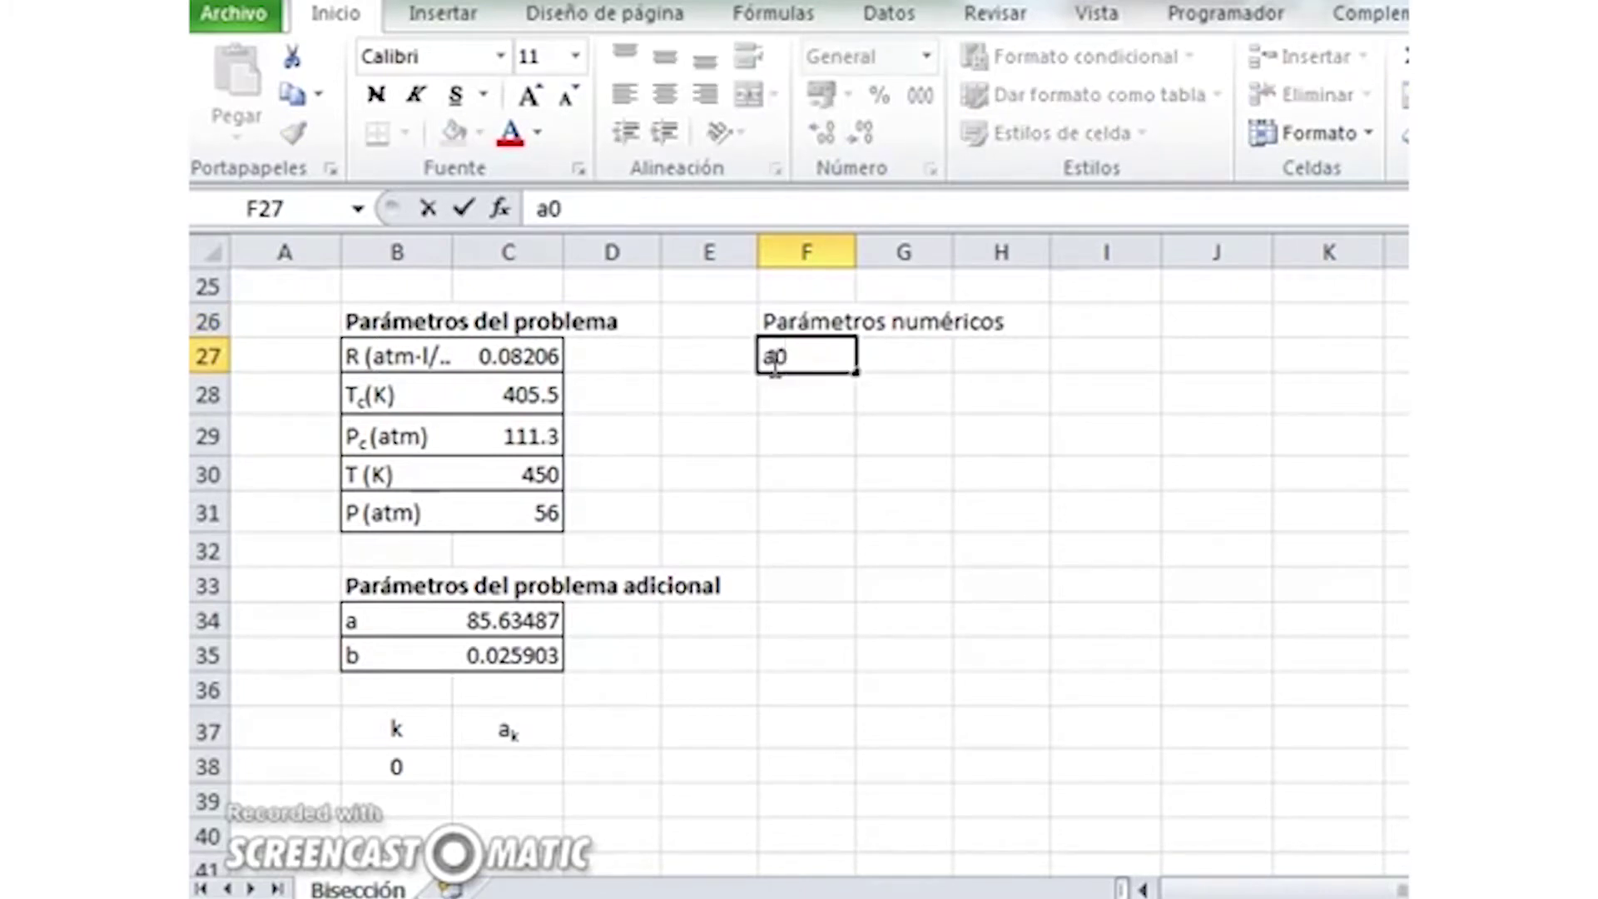
key(ctrl+1)
key(Return)
key(Return)
key(Up)
key(Right)
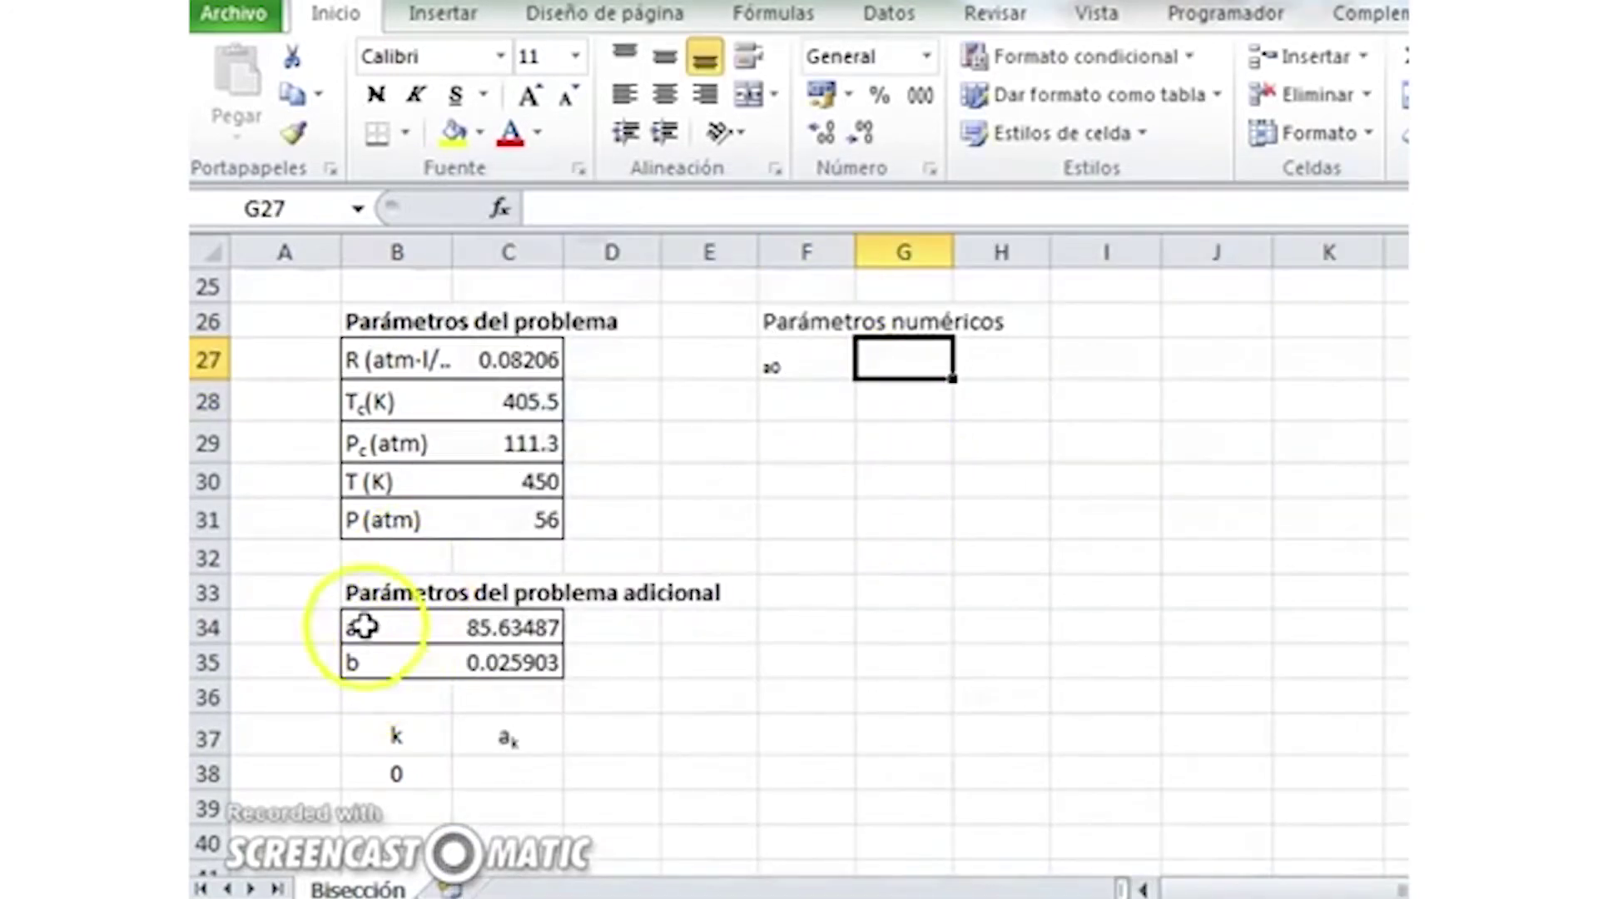
Copy the formatting of parameter row B34:C34 to F27:G27 and make only the 0 in the a0 label a subscript.
drag(363, 625, 503, 626)
click(293, 132)
click(811, 358)
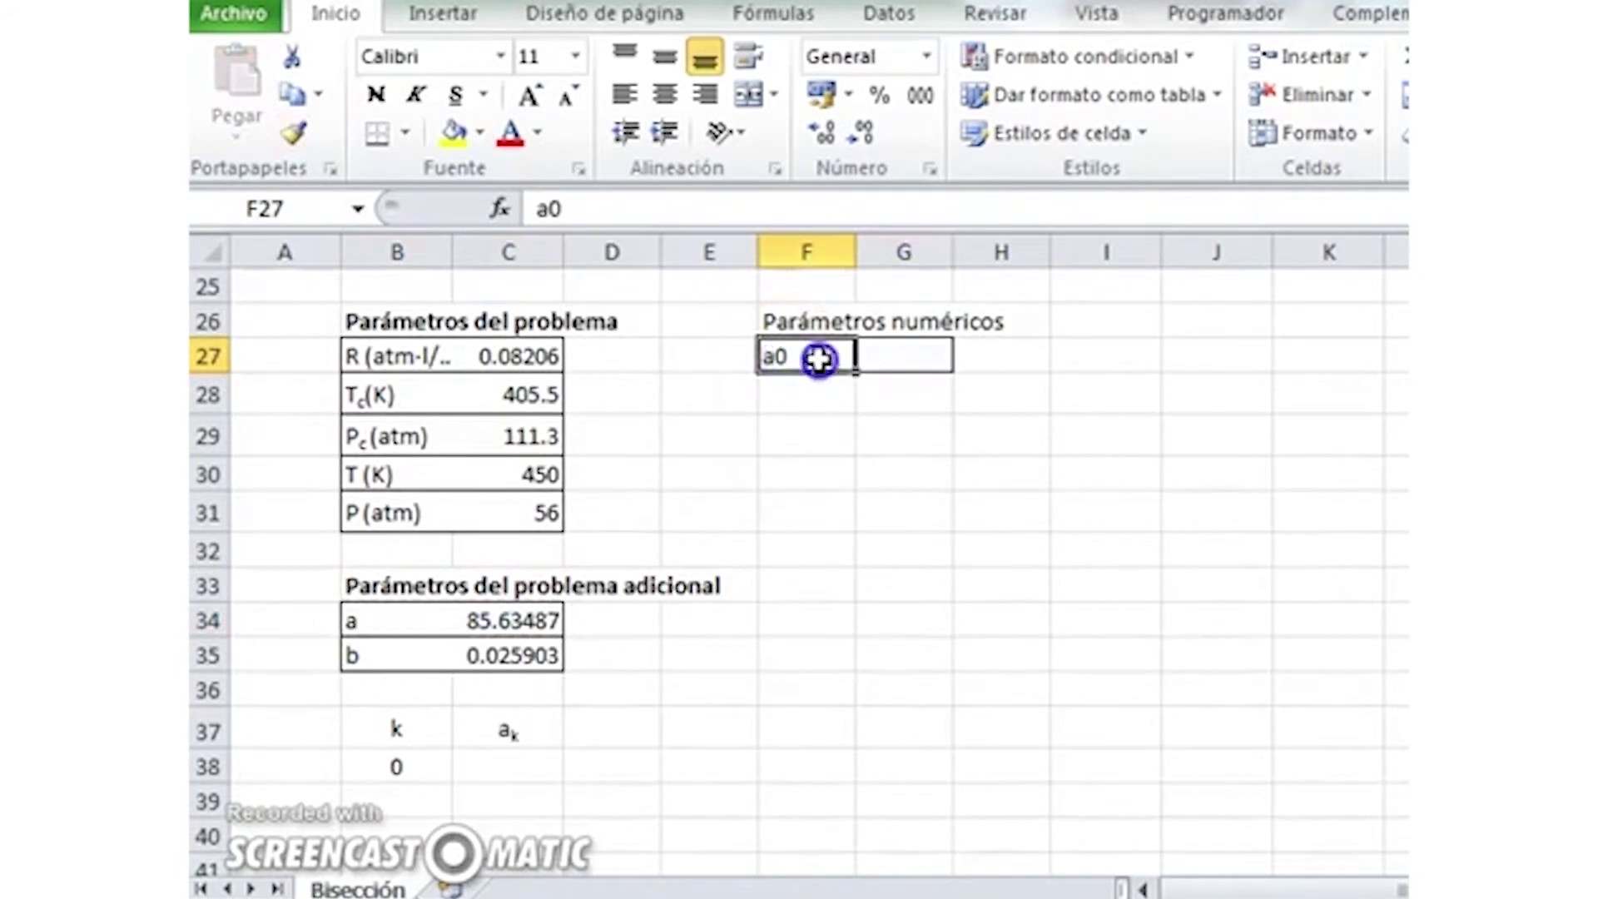
double_click(819, 358)
key(shift+Left)
key(ctrl+1)
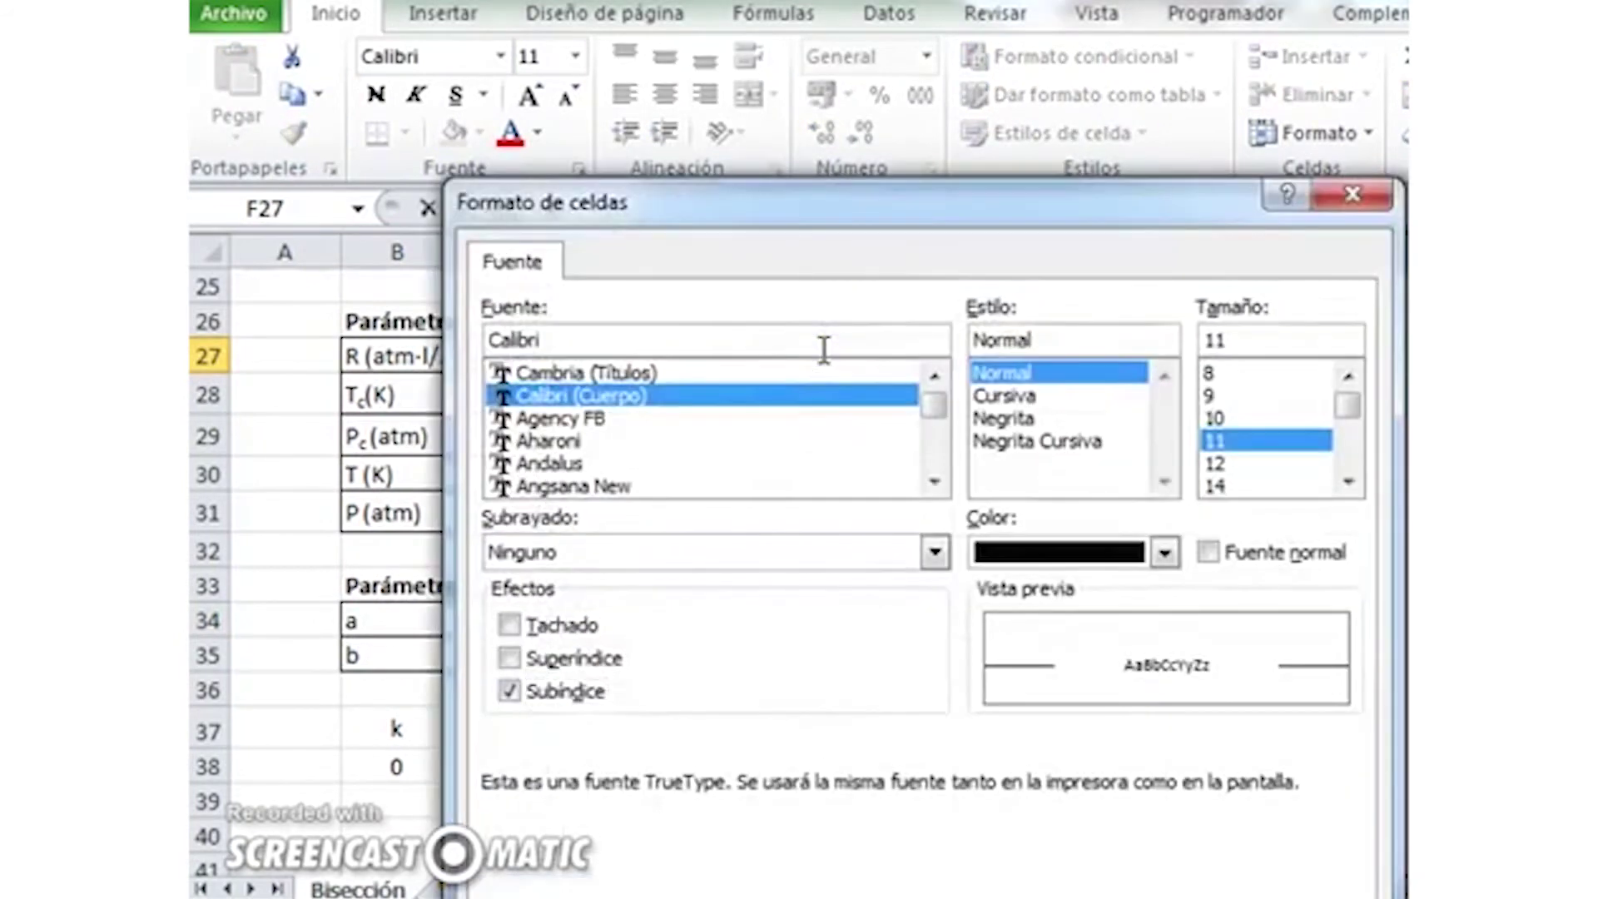
key(Return)
key(Return)
Enter 0.5 as the a0 value in G27 and centre it horizontally.
key(Up)
key(Right)
text(0.5)
key(Return)
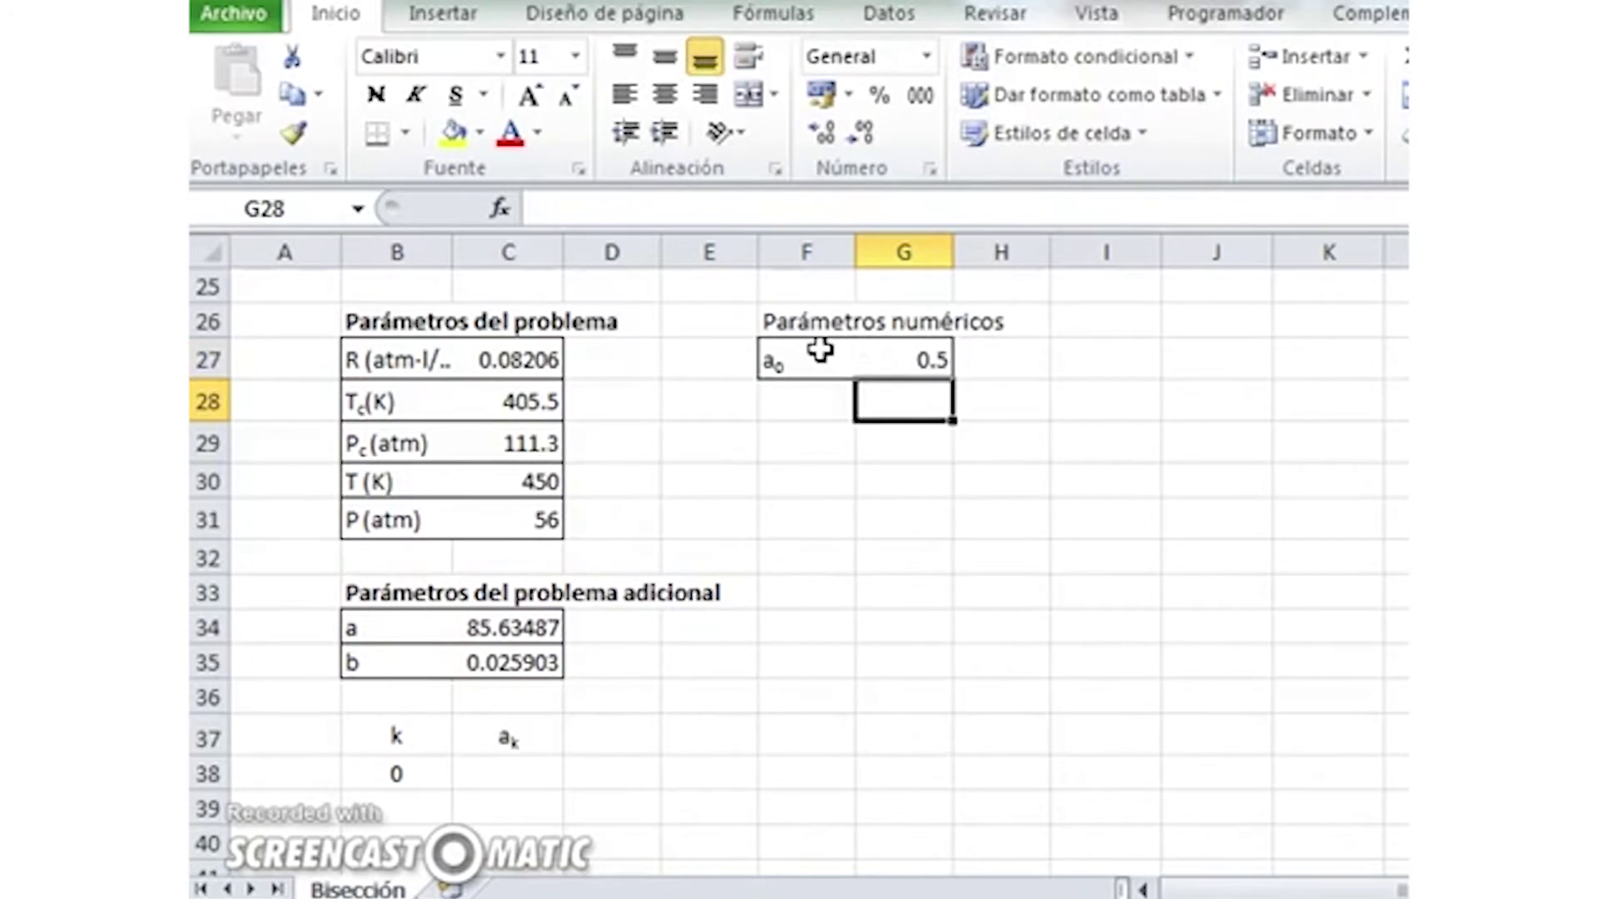
click(868, 358)
click(664, 94)
Copy the a0 row F27:G27 to row 28 and set the value in G28 to 1.
drag(796, 358, 903, 360)
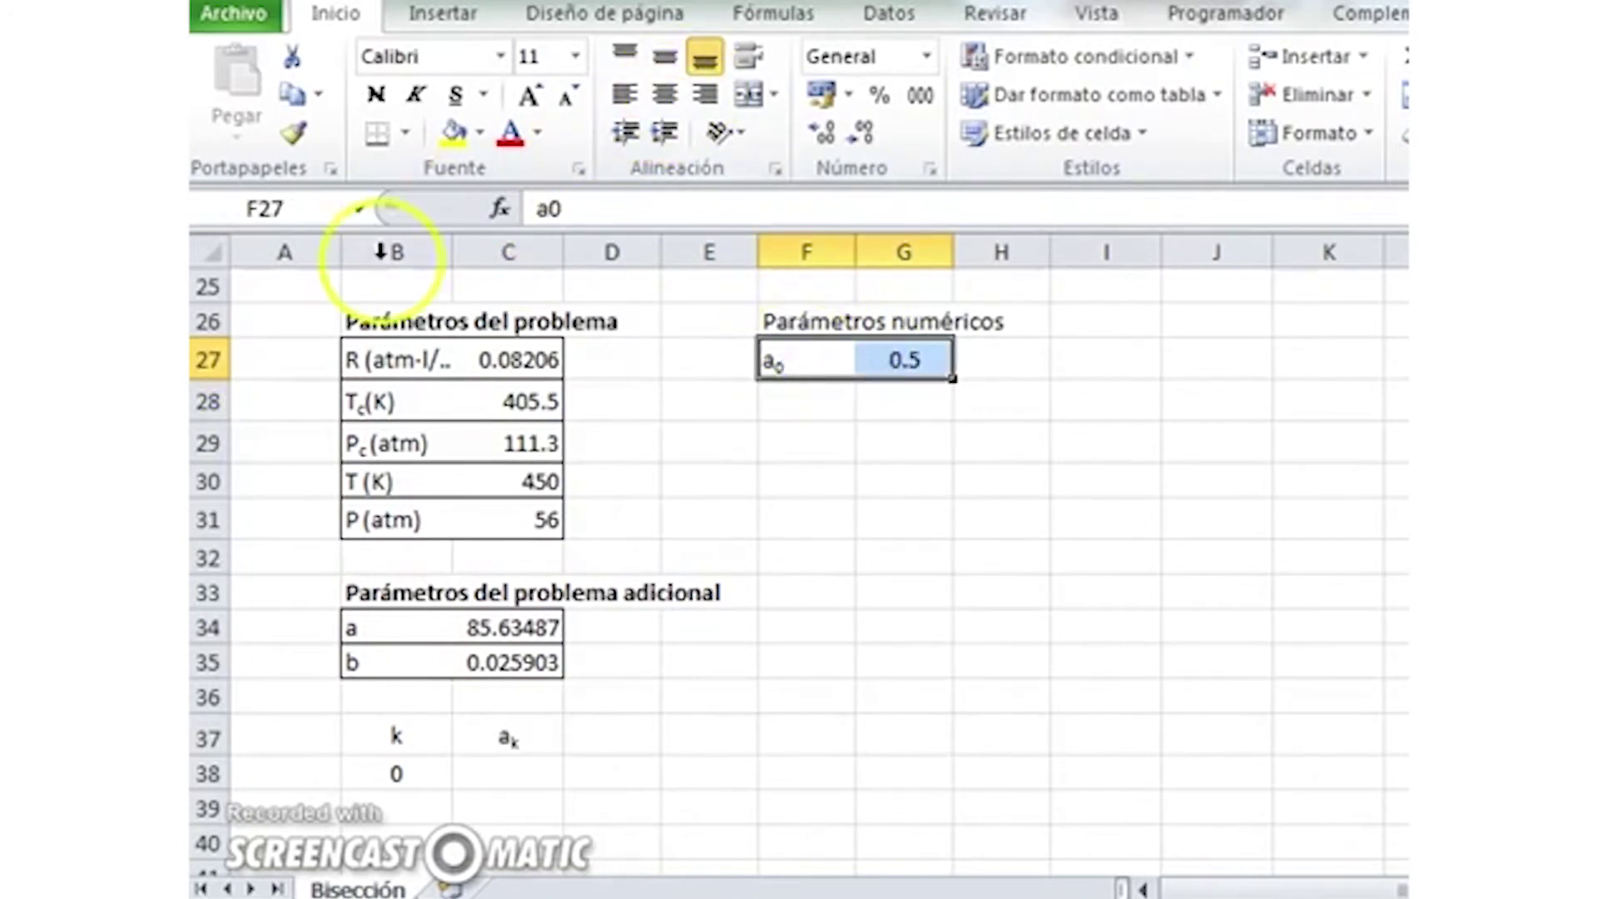
click(293, 94)
click(801, 406)
key(ctrl+v)
key(Right)
text(1)
Change the copied label in F28 to b0, keeping the 0 as a subscript.
key(Left)
key(F2)
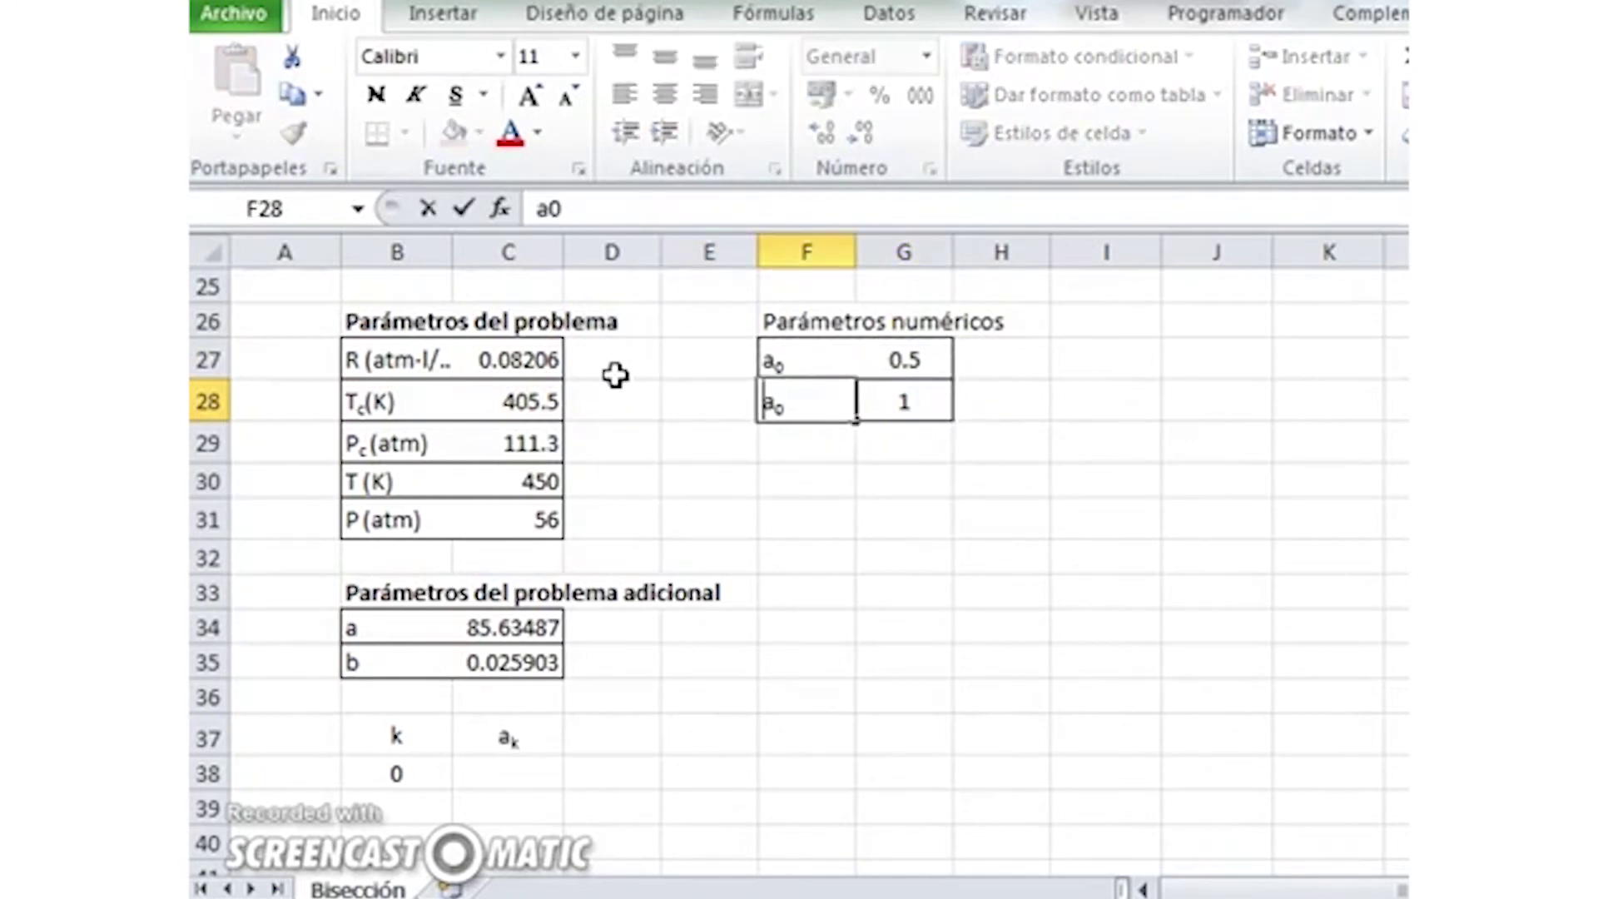
text(b)
key(Return)
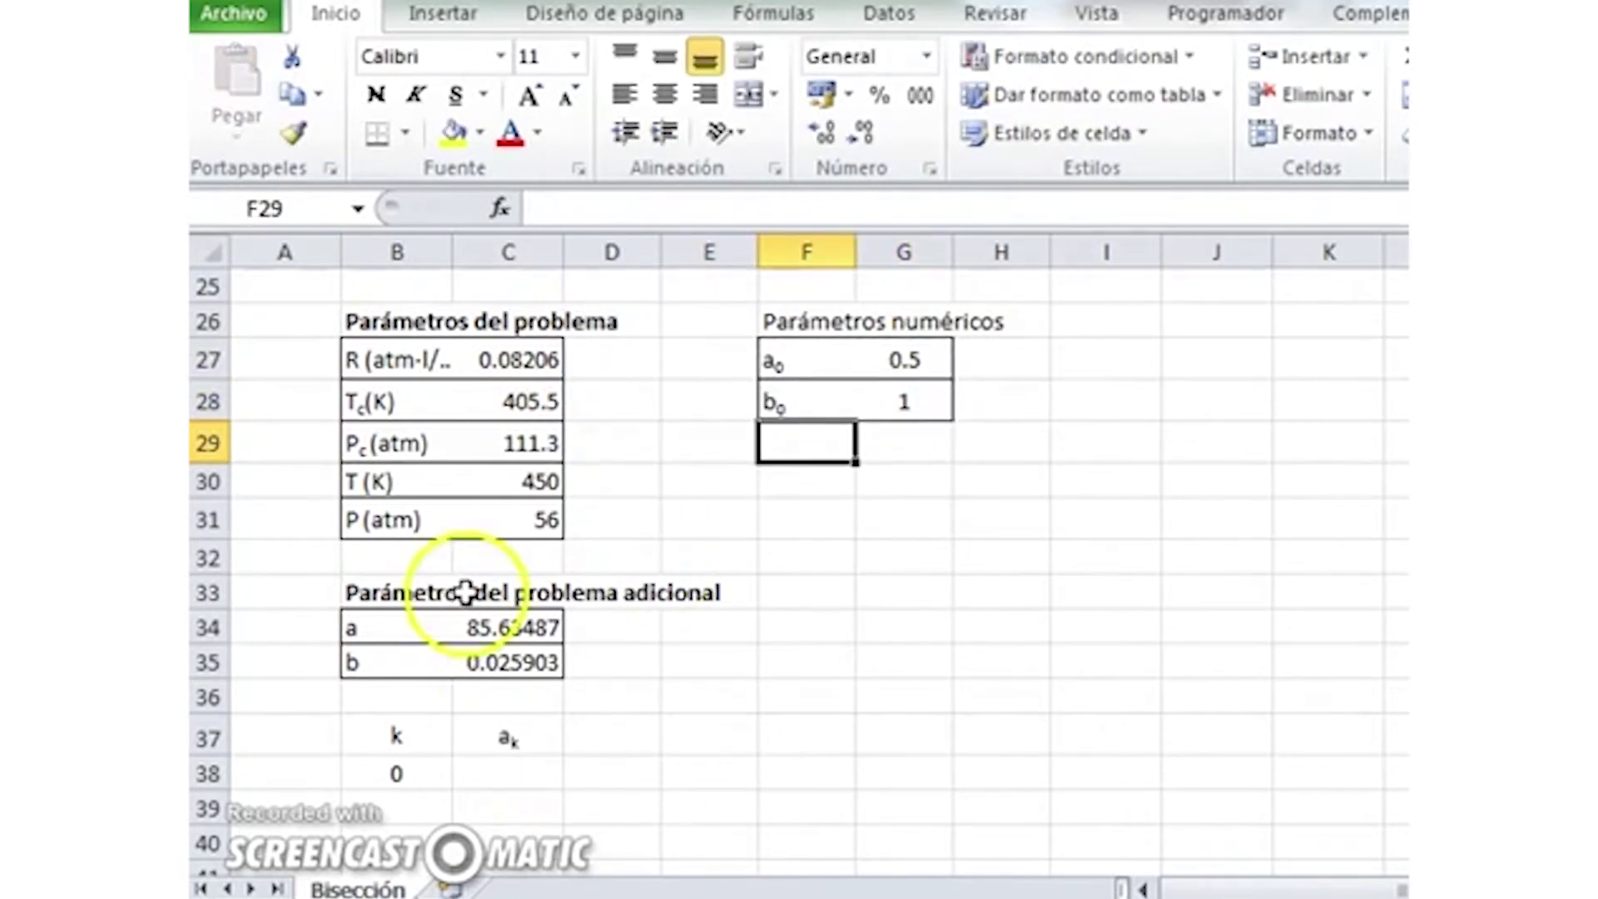
Link the first ak value in C38 to the a0 value with =G27, and make the Parámetros numéricos heading bold.
click(524, 768)
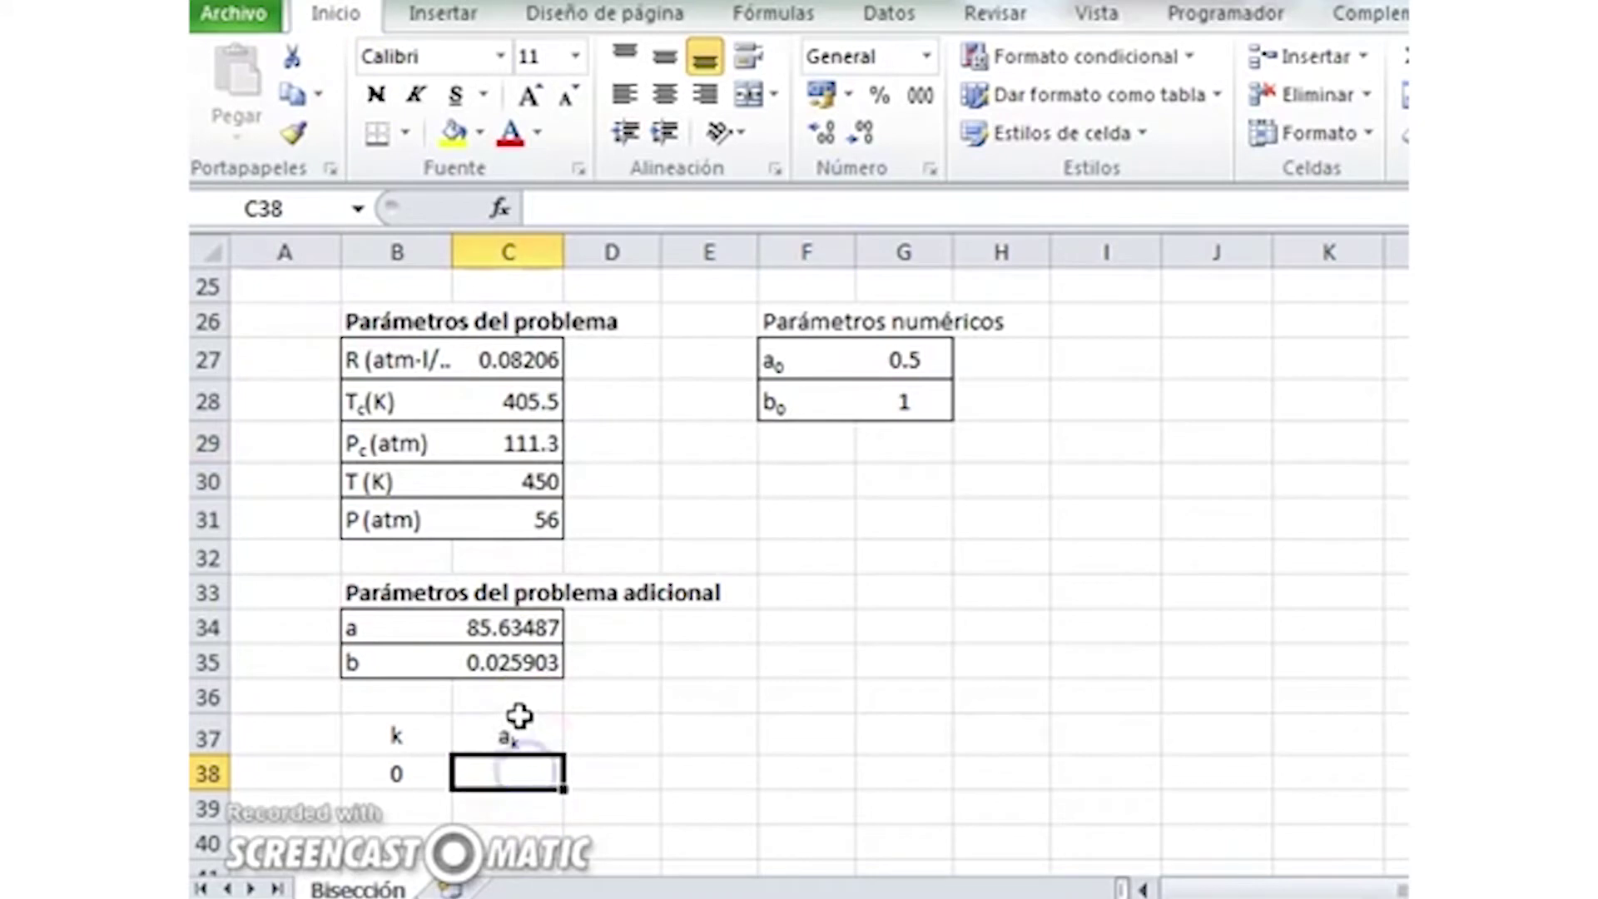
text(=)
click(915, 360)
key(Return)
click(824, 329)
key(ctrl+n)
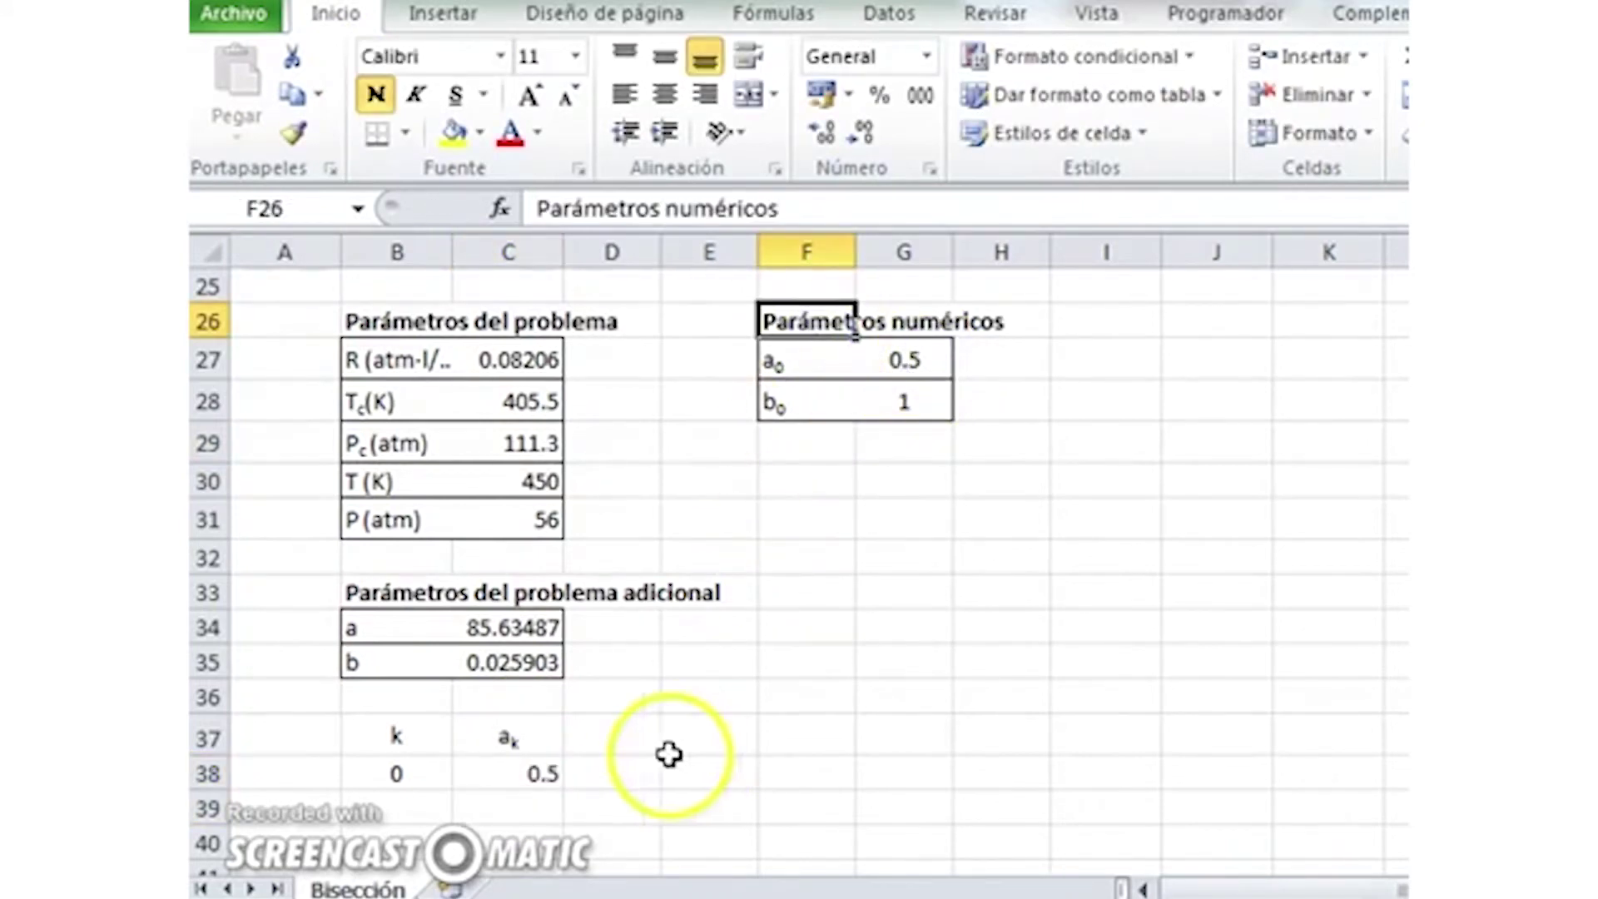
Centre the first ak value in C38 vertically and horizontally.
click(535, 769)
click(665, 55)
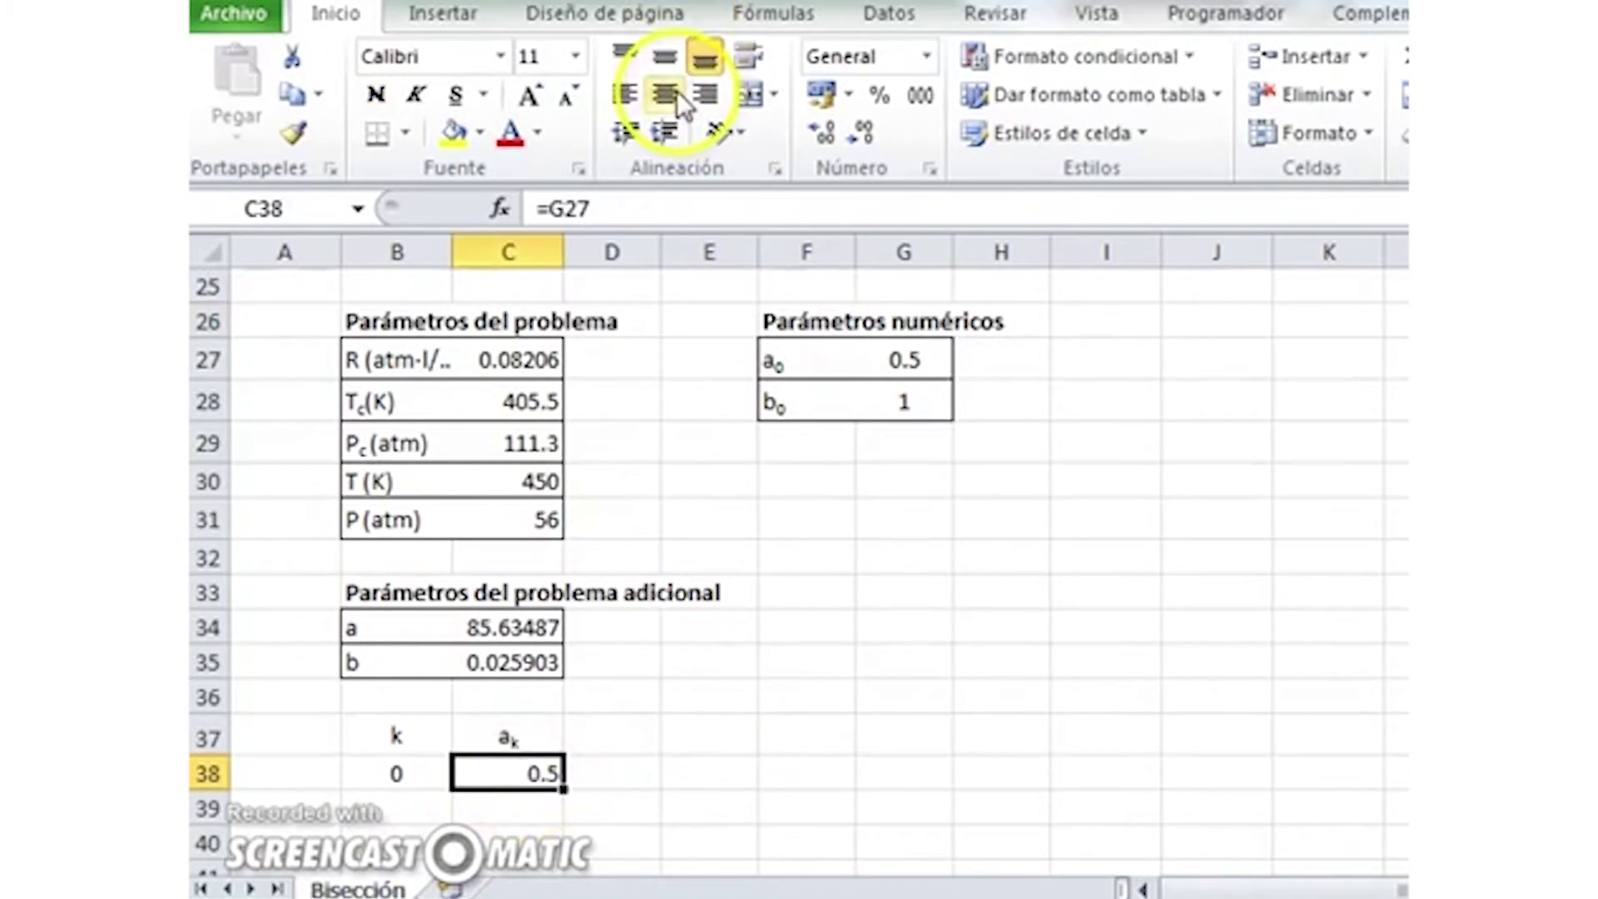
click(664, 94)
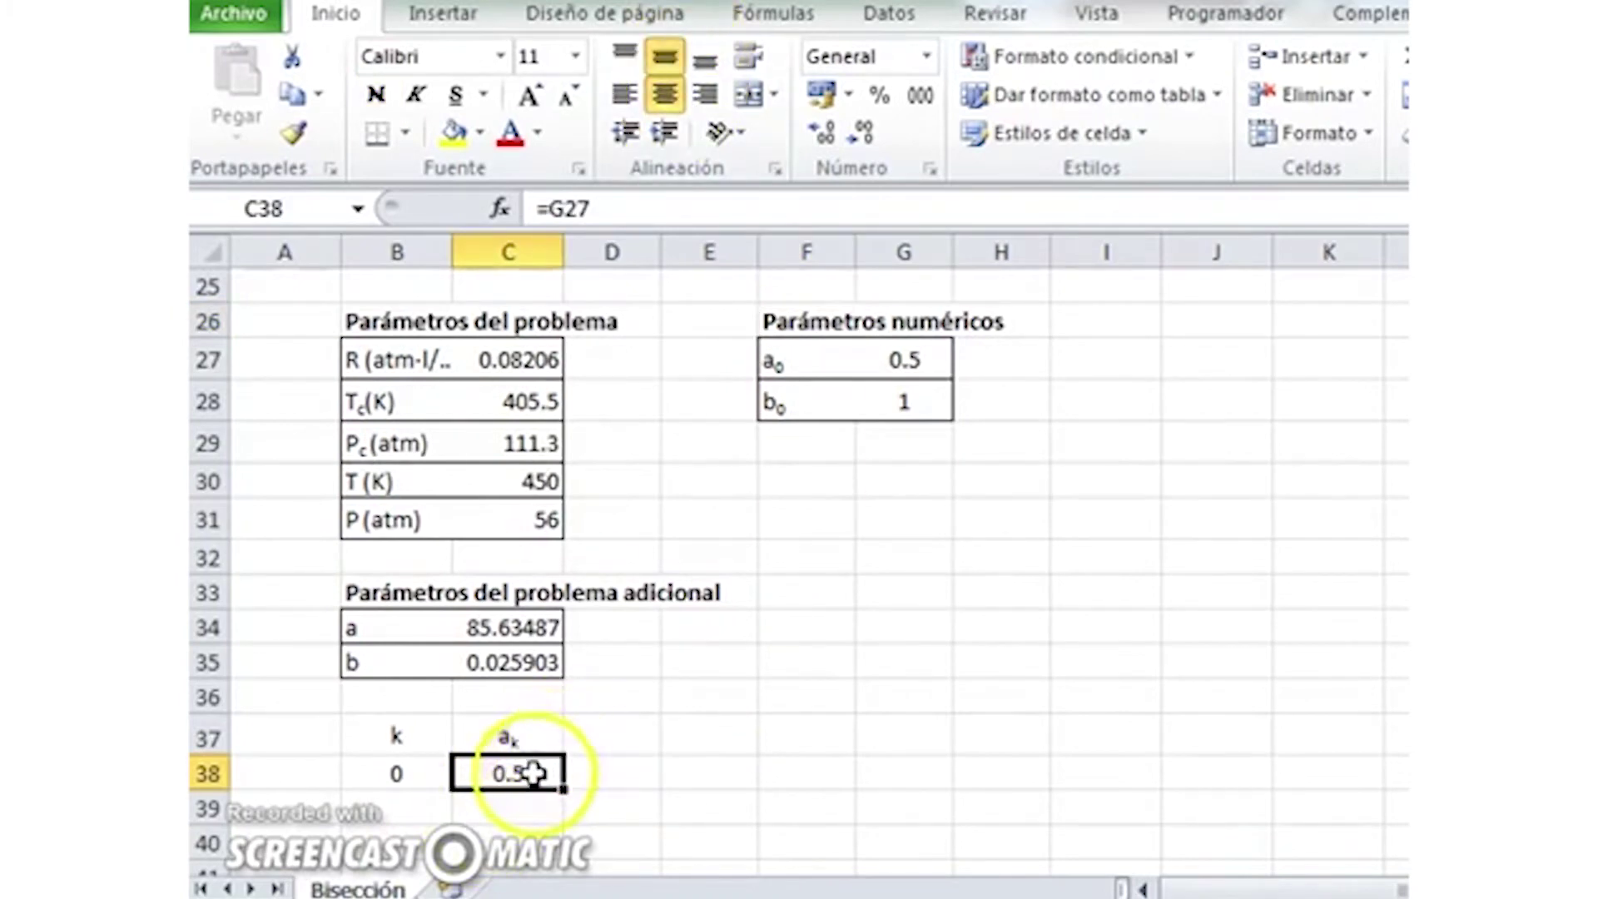
Copy the ak header from C37 to D37 and change it to bk, keeping the subscript k.
click(527, 741)
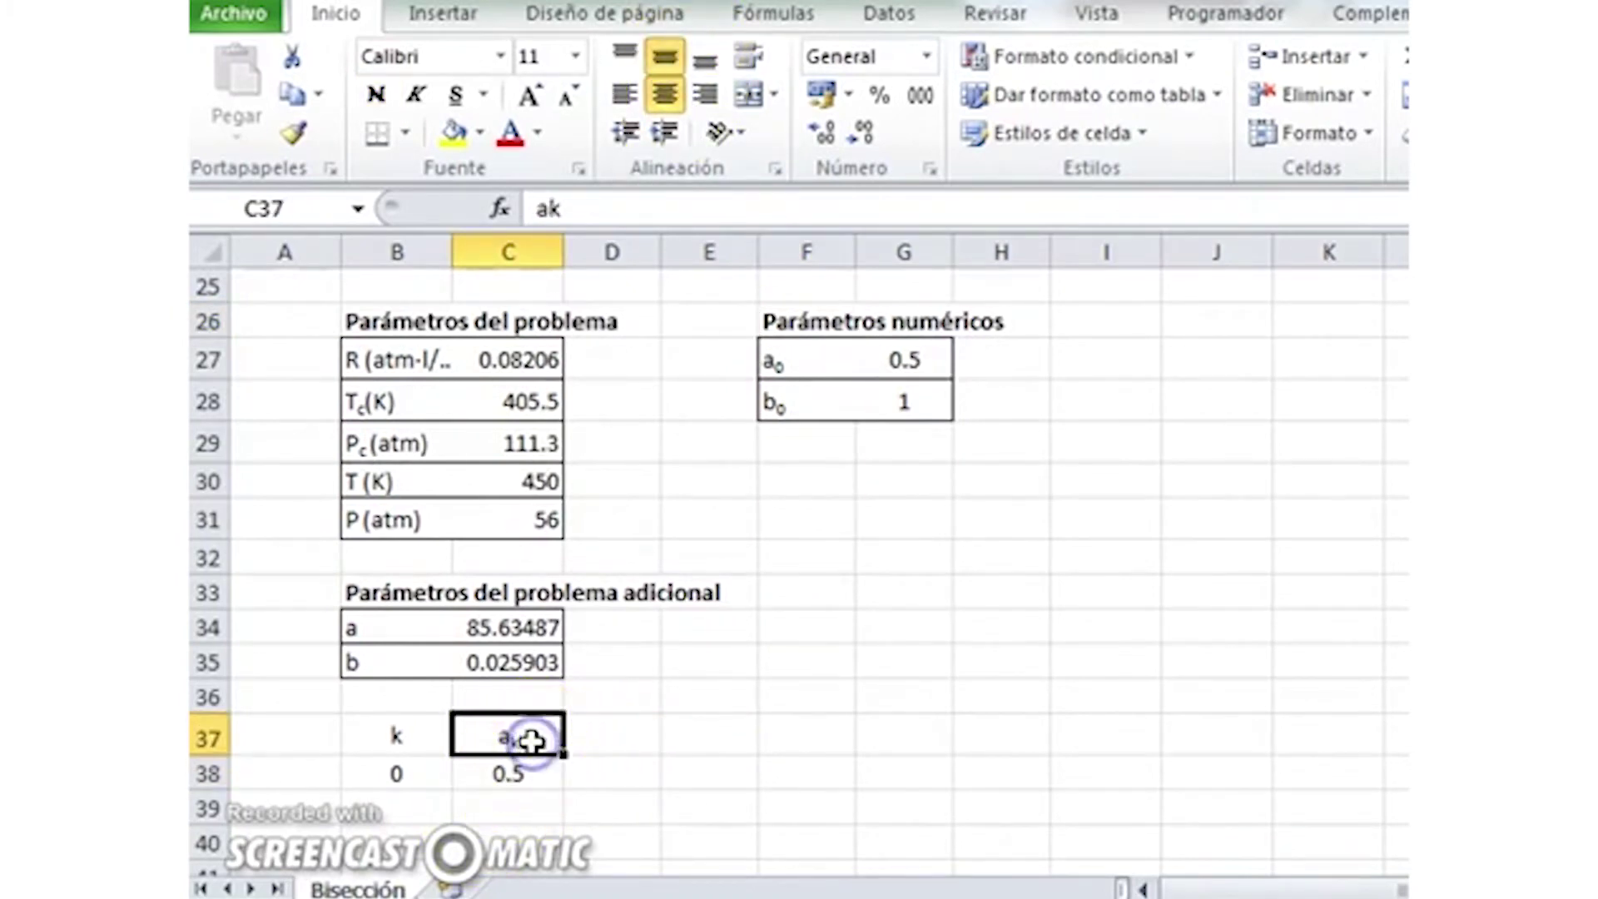
key(ctrl+c)
key(Right)
key(ctrl+v)
key(F2)
key(shift+Right)
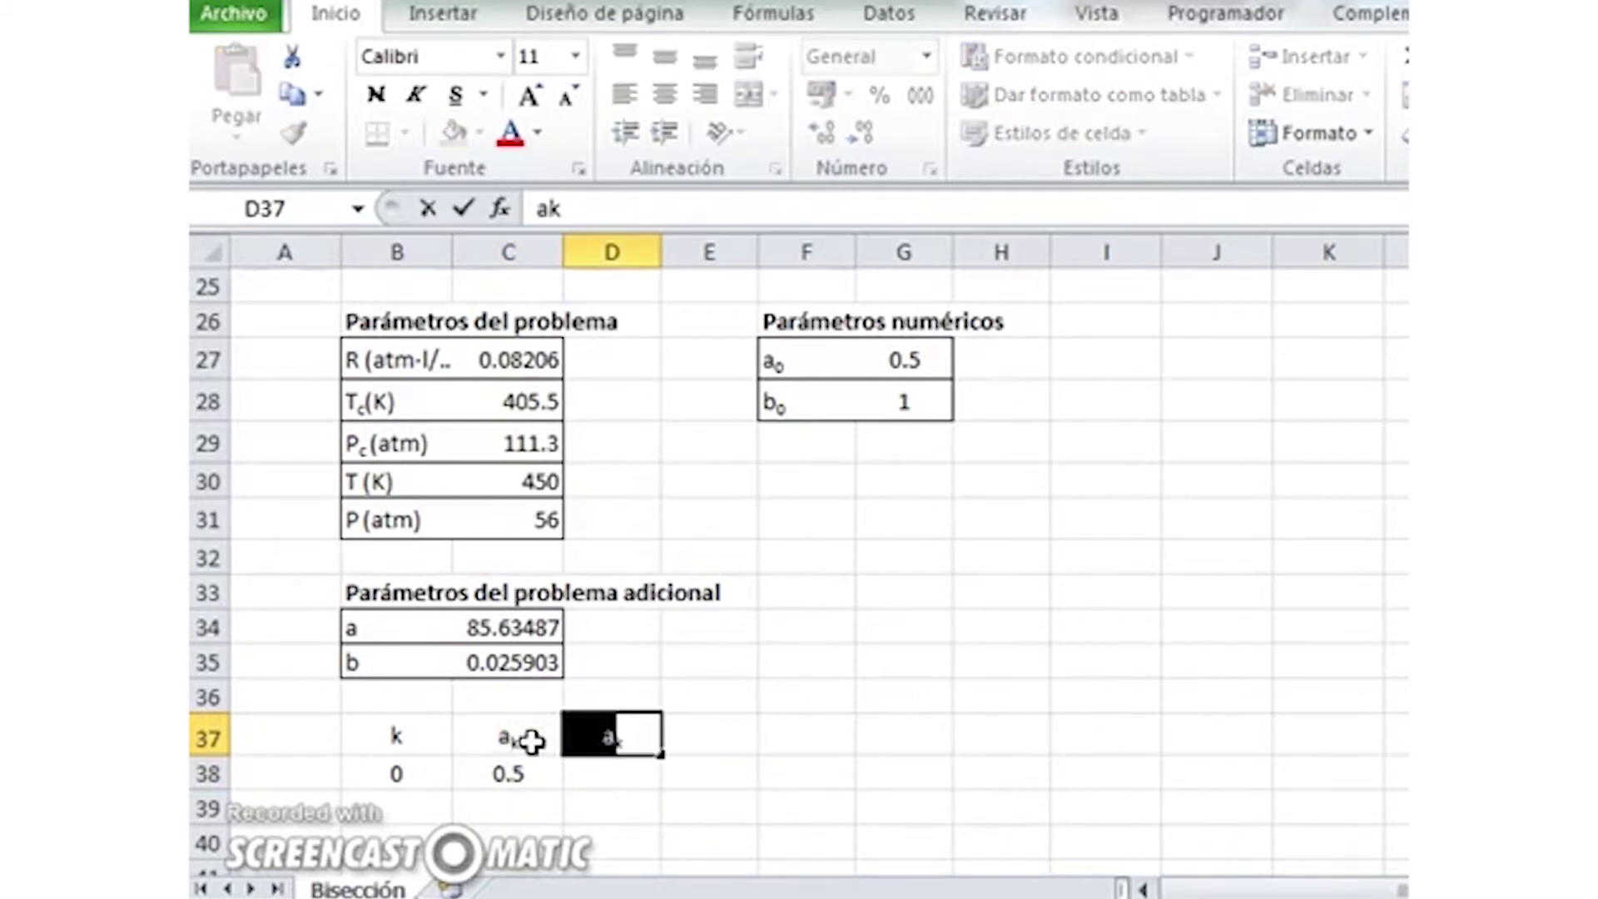
text(b)
key(Return)
Link the first bk value in D38 to the b0 value with =G28 and centre it horizontally.
text(=)
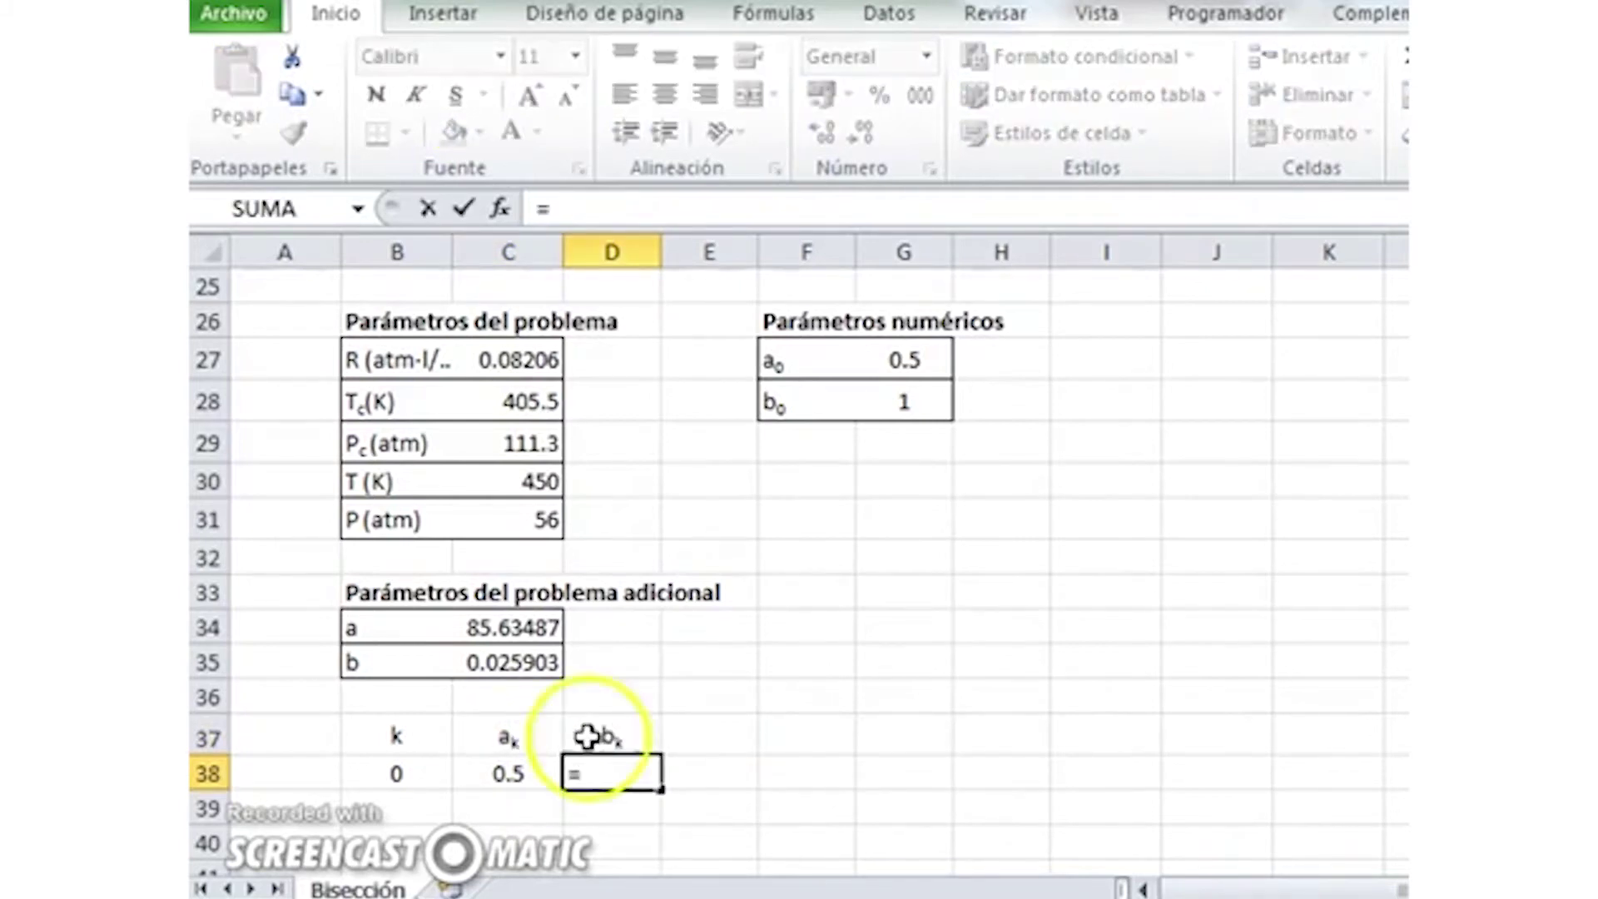
click(902, 399)
key(Return)
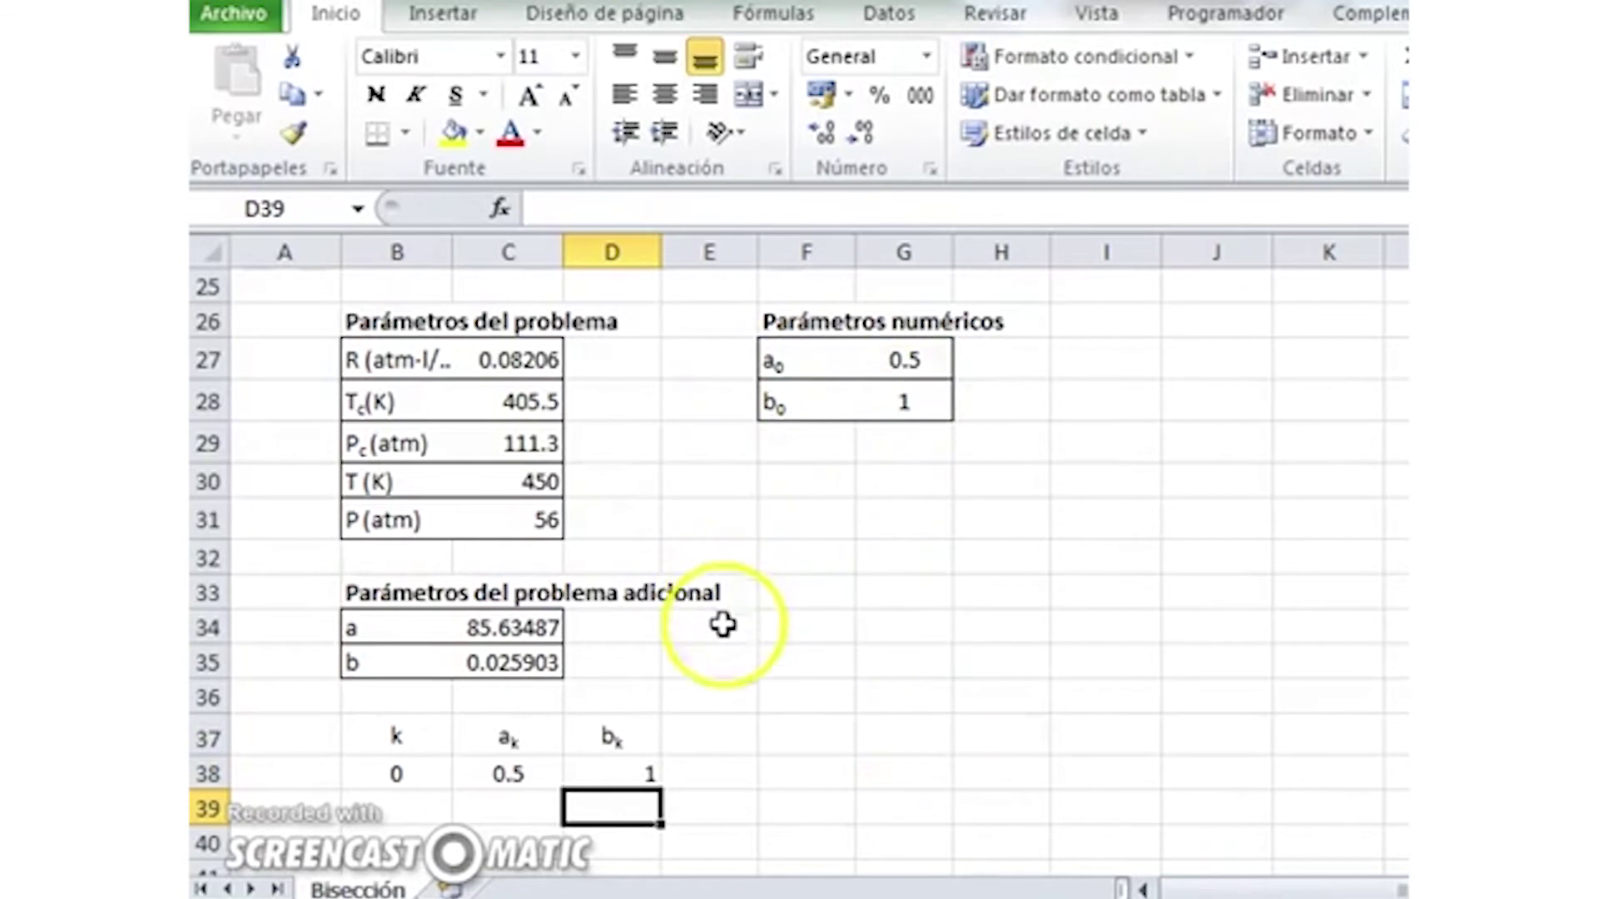
click(641, 772)
click(664, 94)
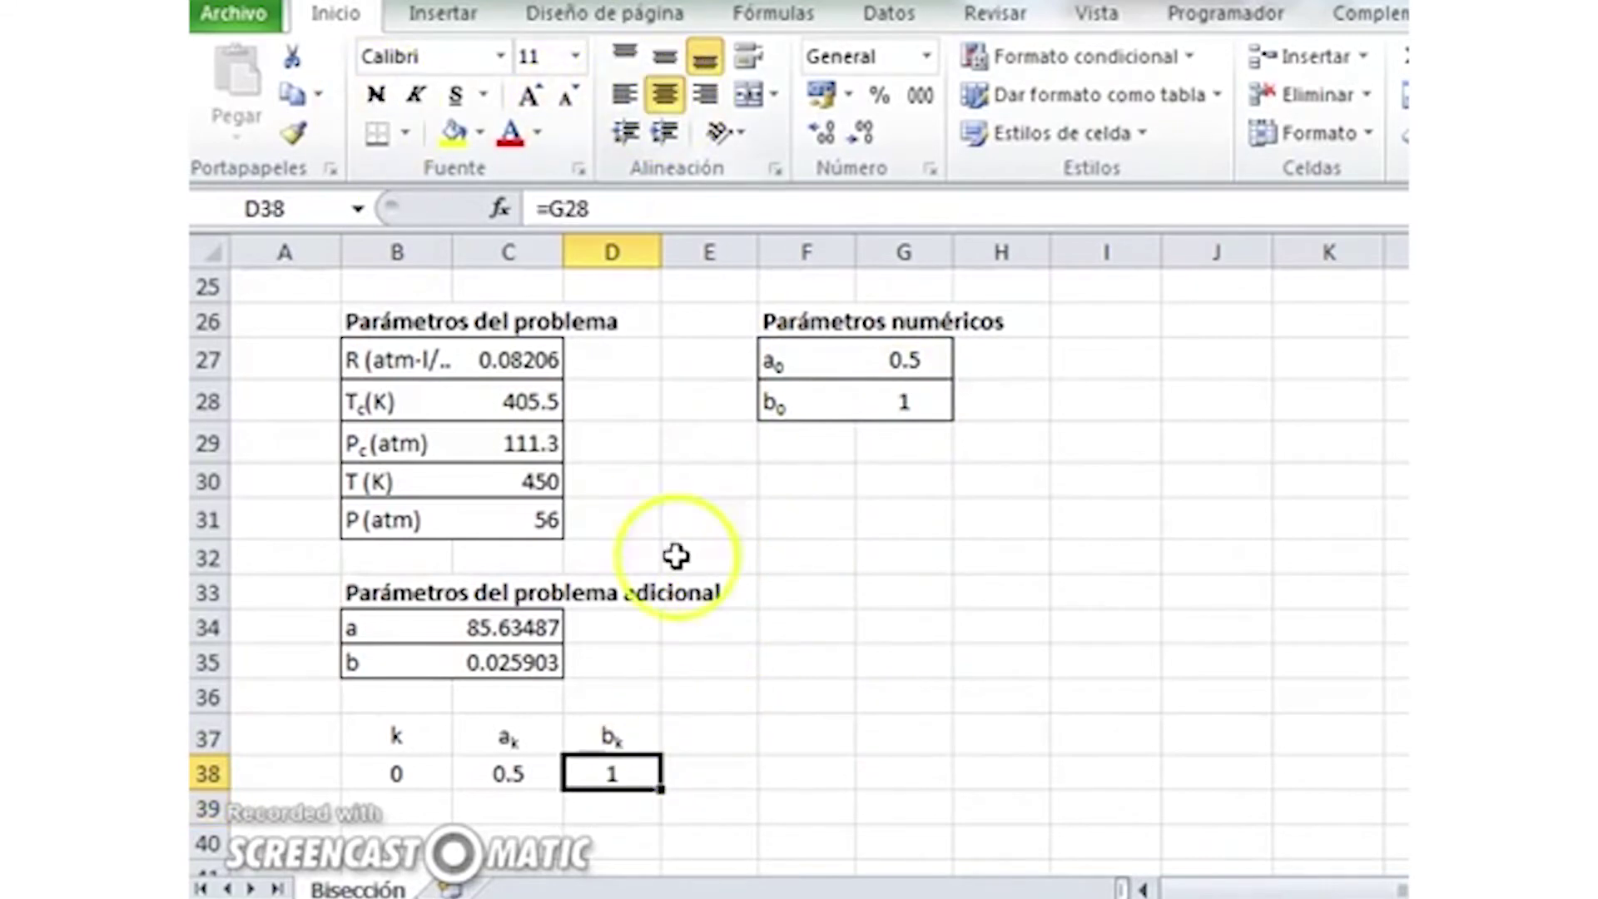
Switch to the Wolfram function plot, examine the curve between 0.5 and 1 around the interval's midpoint, and return to the Excel sheet.
scroll(630, 614, down, 1)
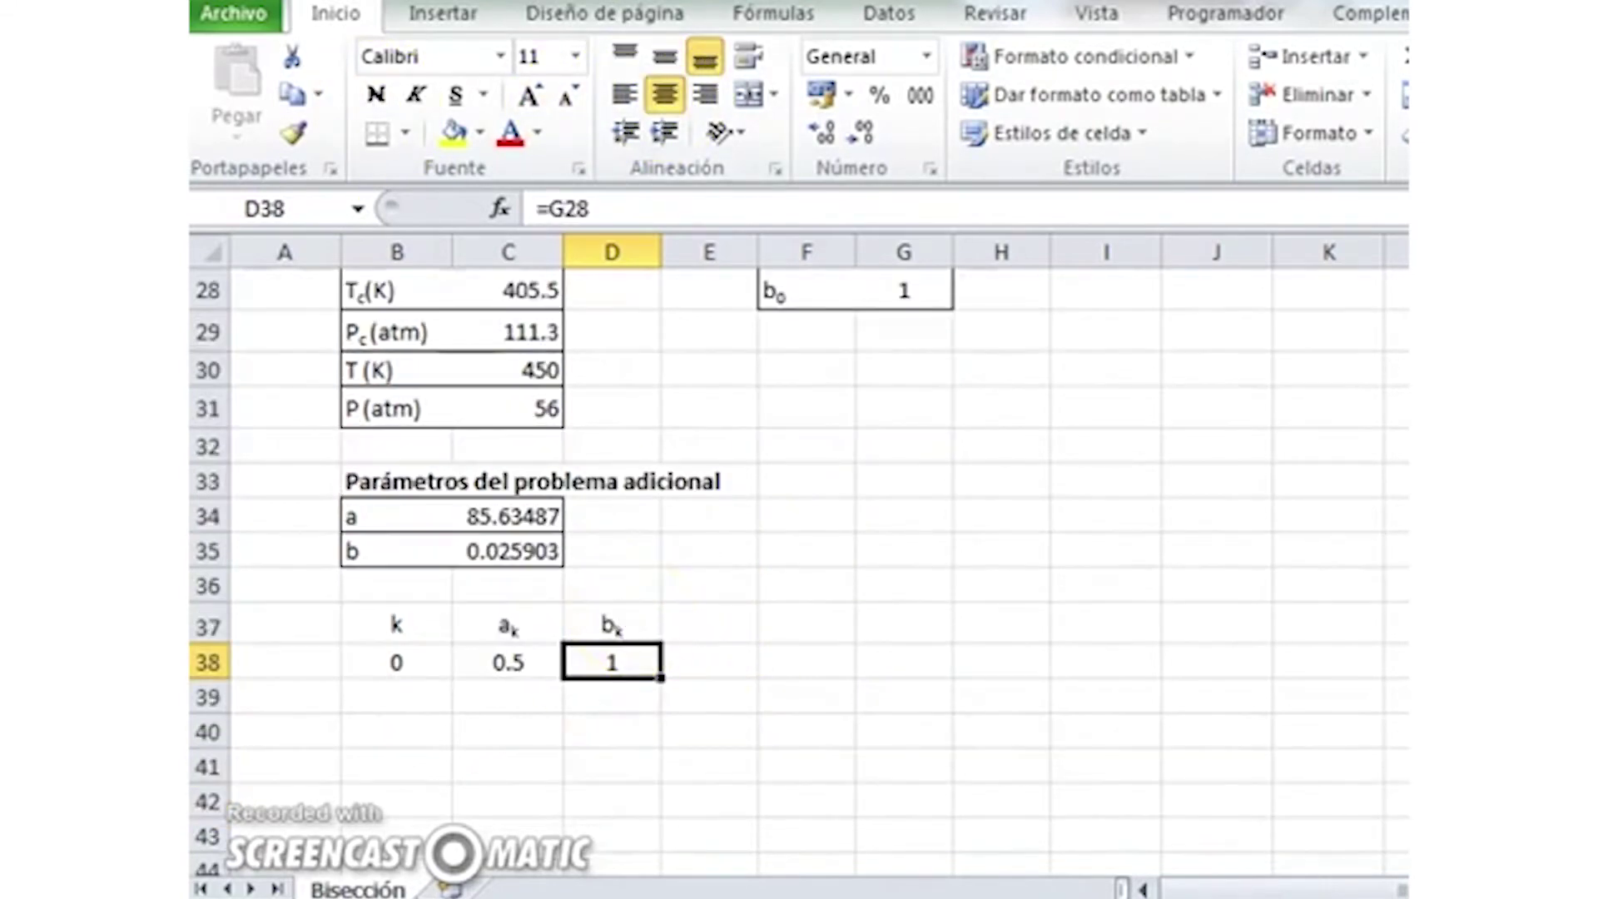
key(alt+Tab)
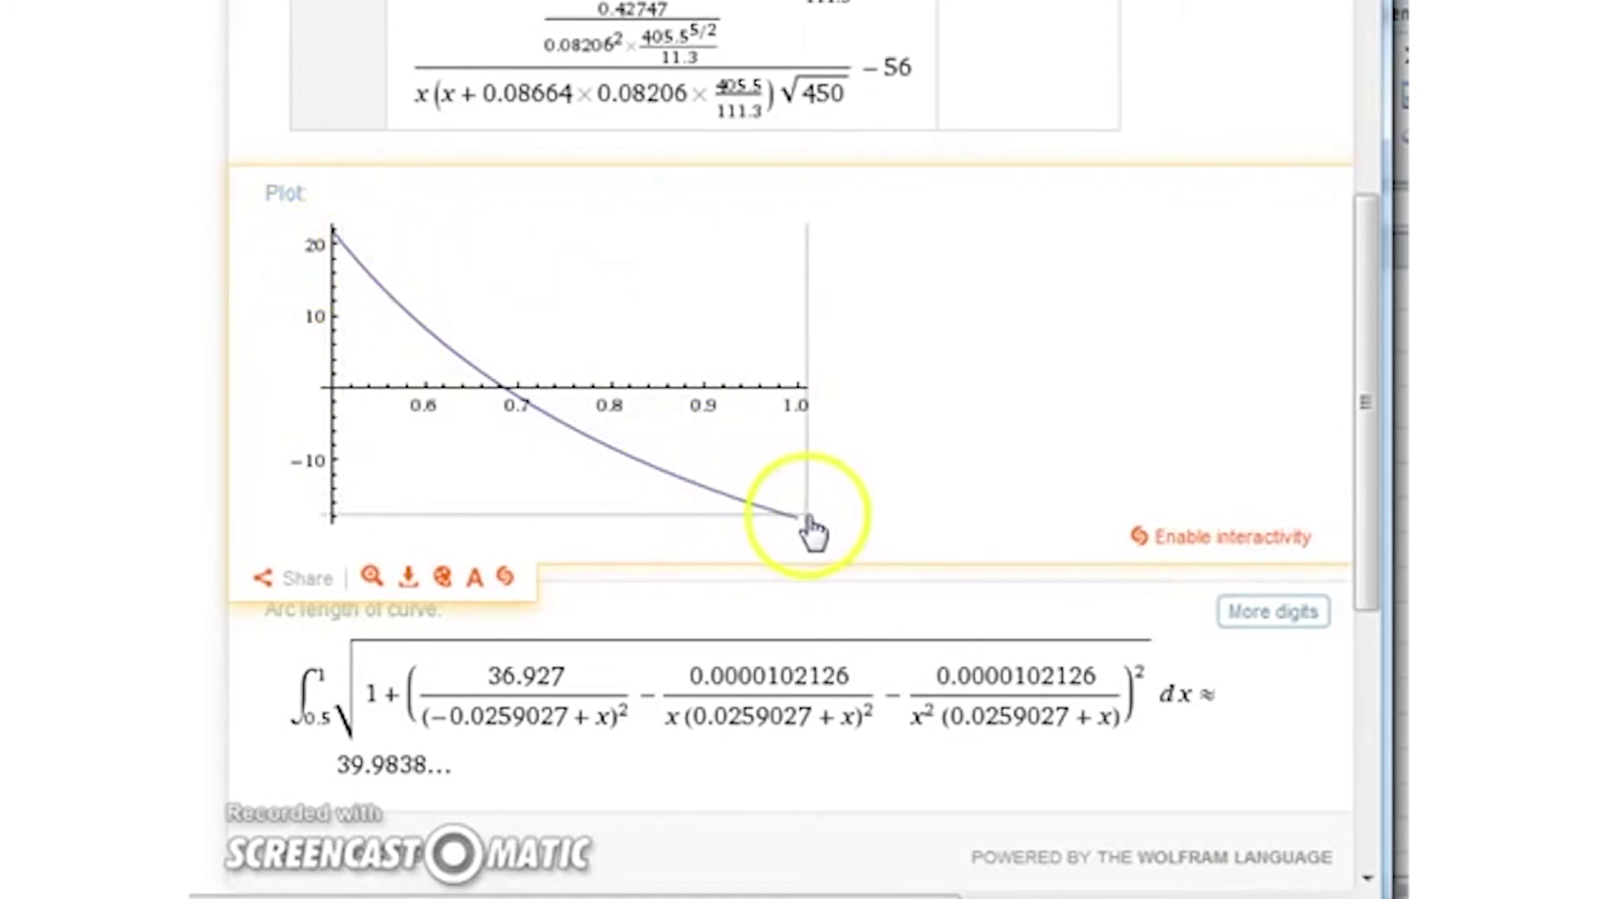
click(560, 354)
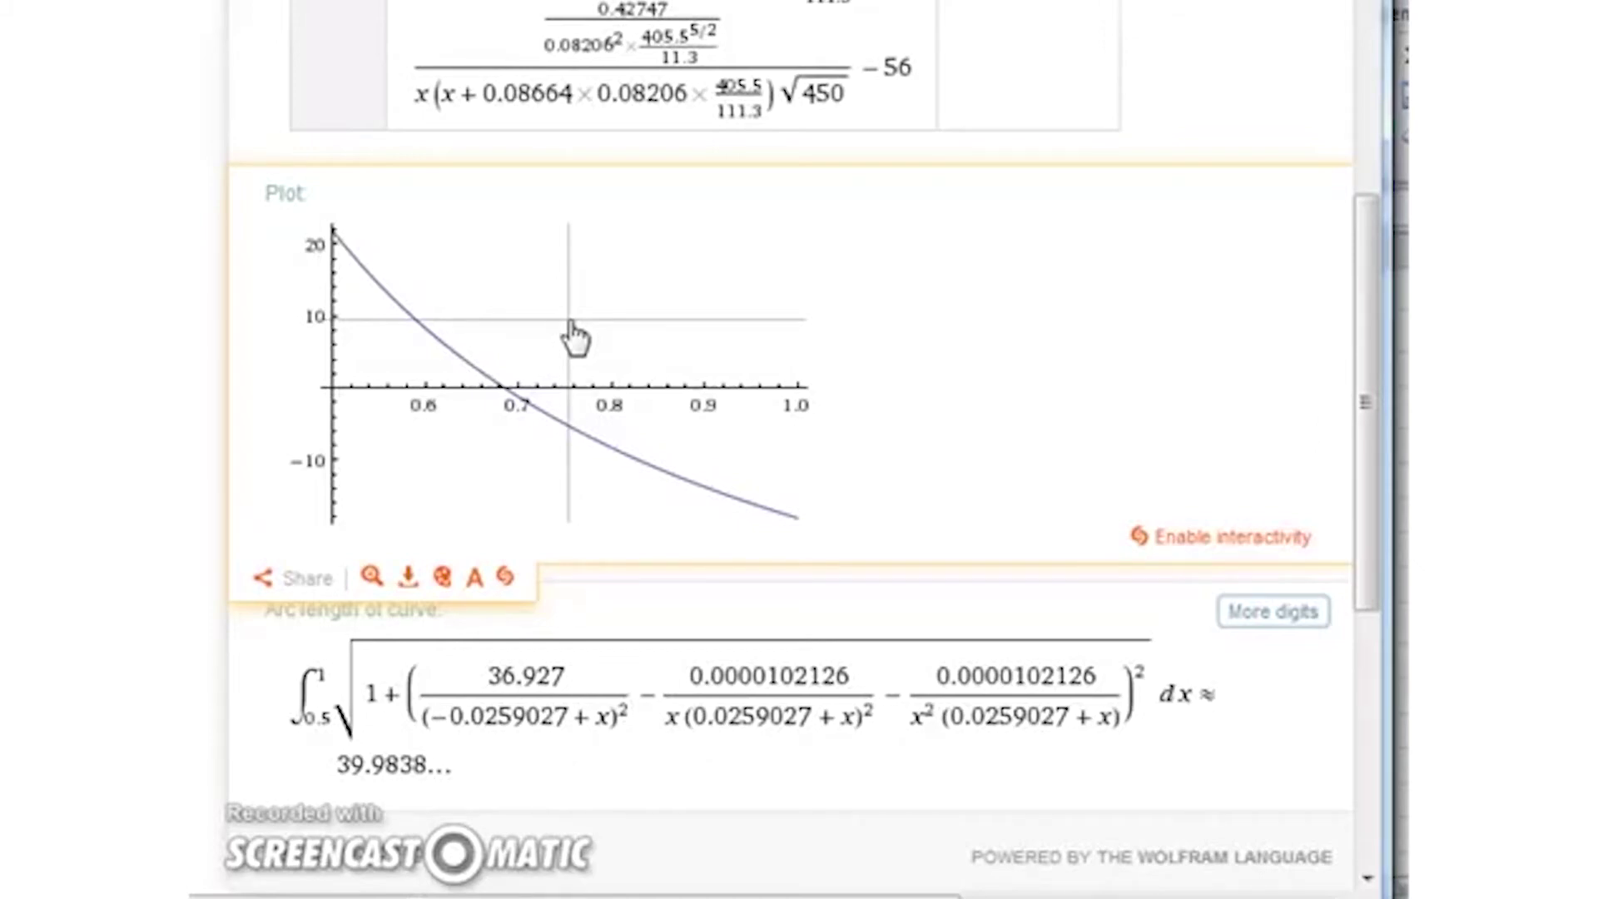
drag(592, 389, 568, 437)
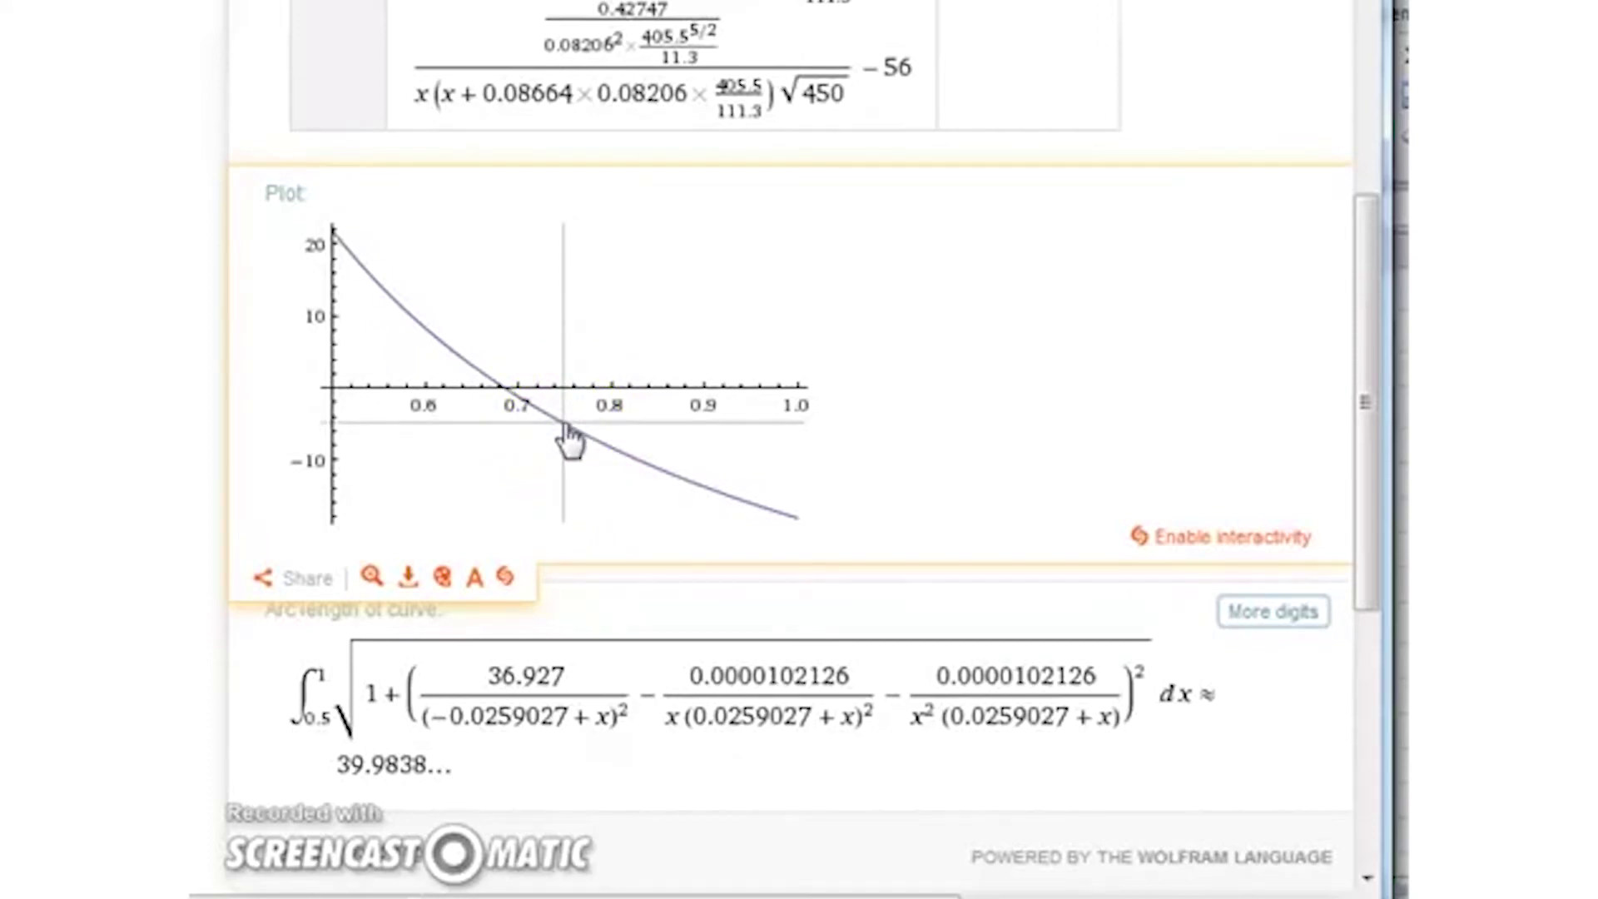
mouse_move(571, 440)
mouse_down()
mouse_move(806, 525)
mouse_move(560, 463)
mouse_move(813, 526)
mouse_move(785, 500)
mouse_move(560, 463)
mouse_move(600, 443)
mouse_up()
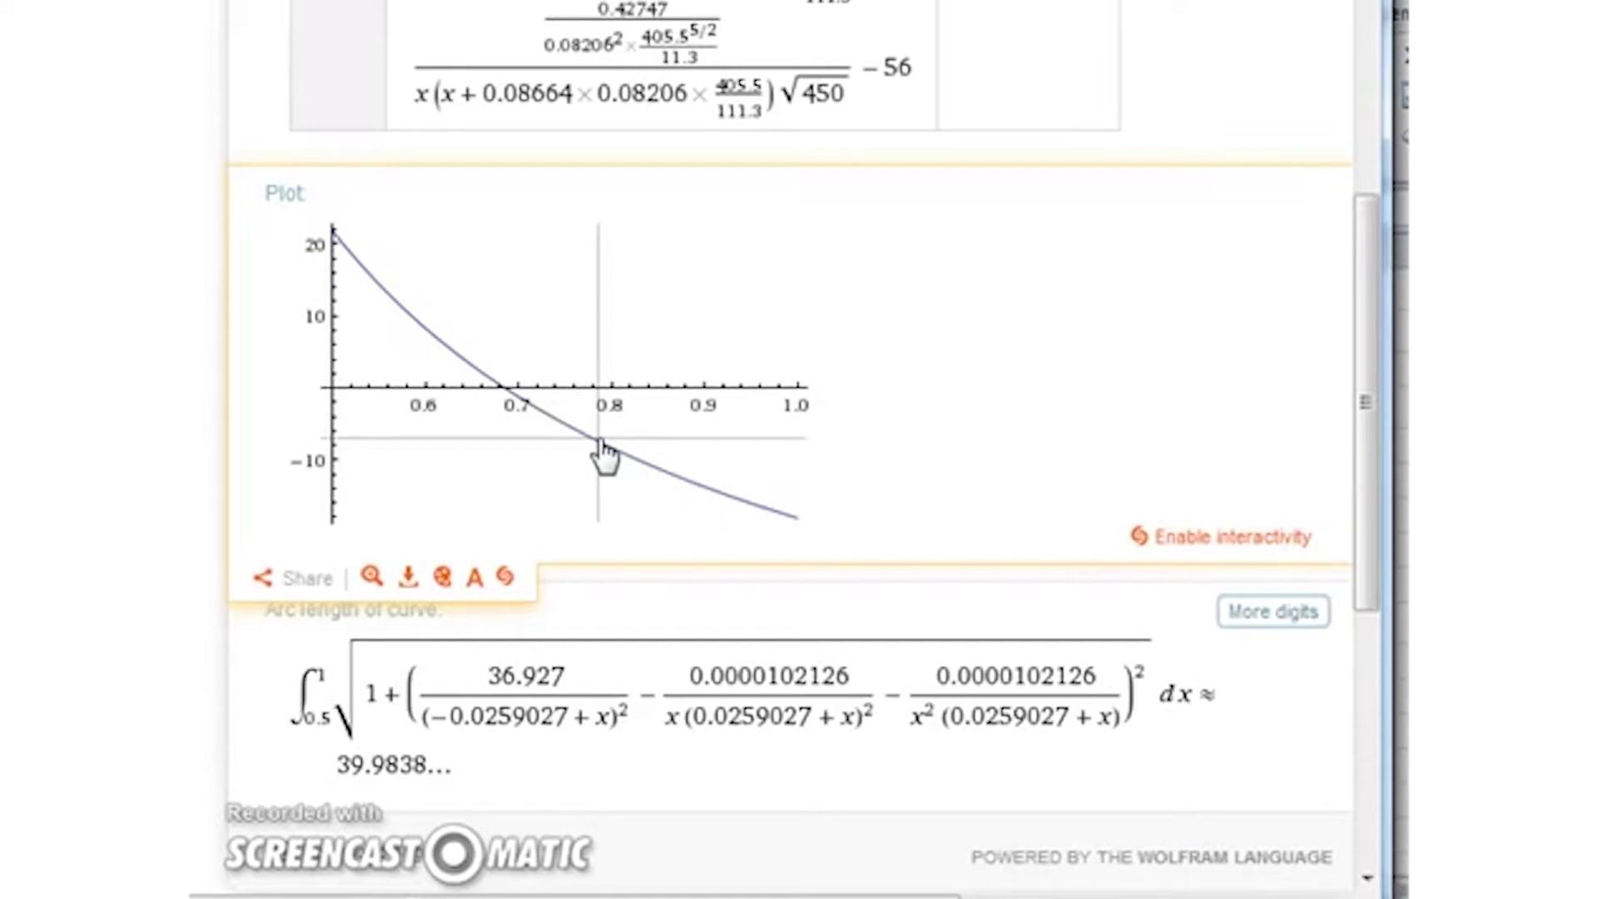
click(1320, 537)
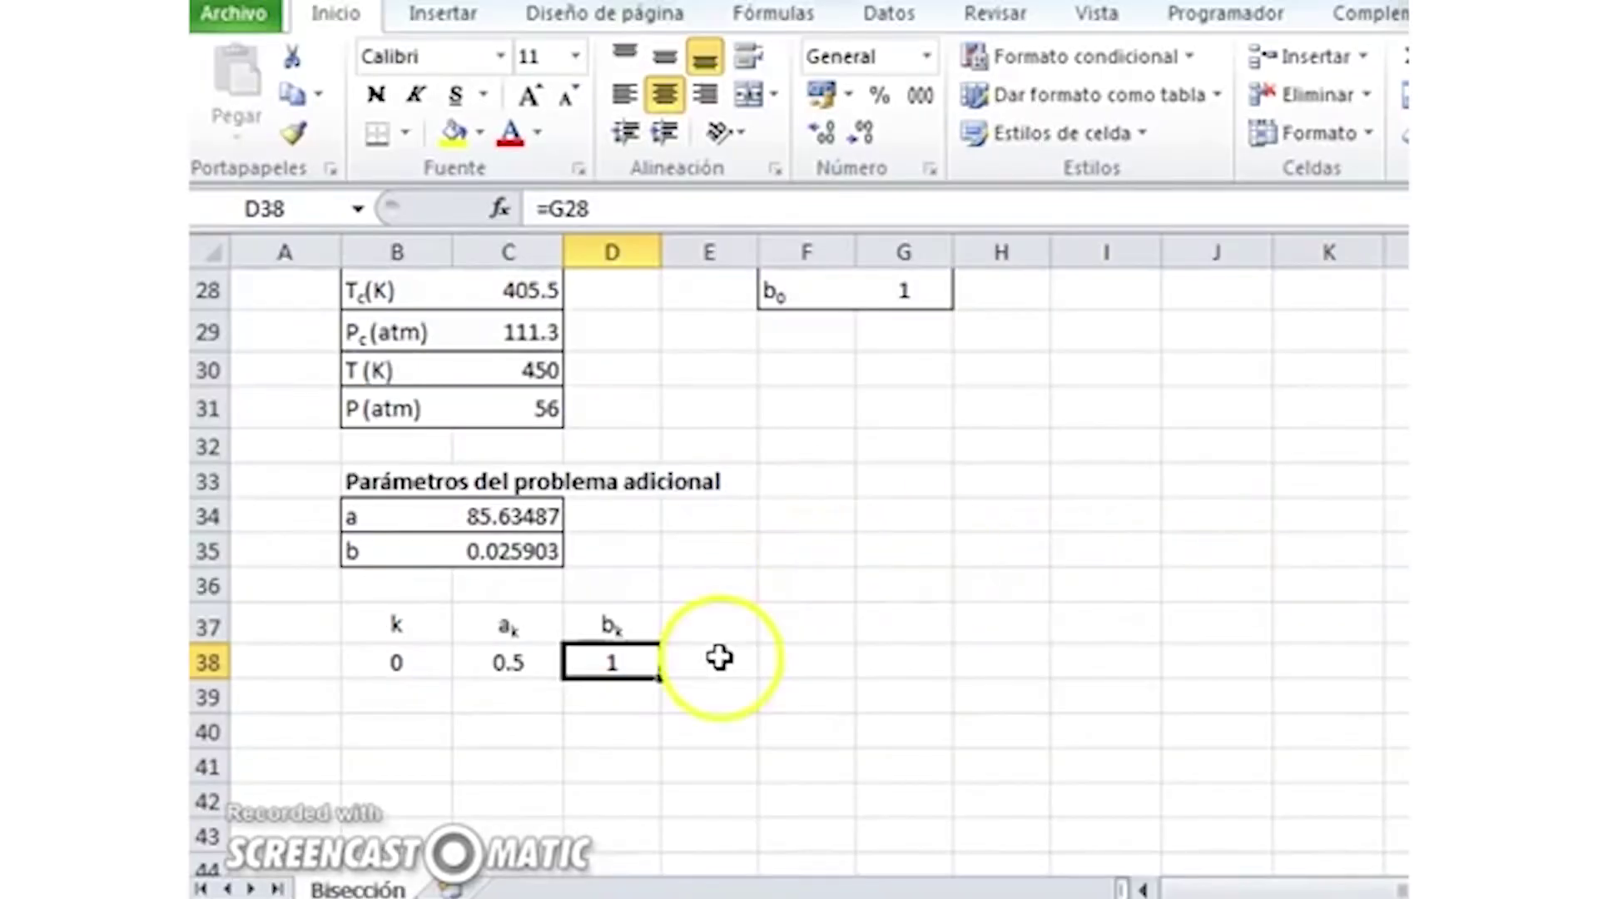
Enter the column header xk in E37 with the k formatted as a subscript.
click(731, 621)
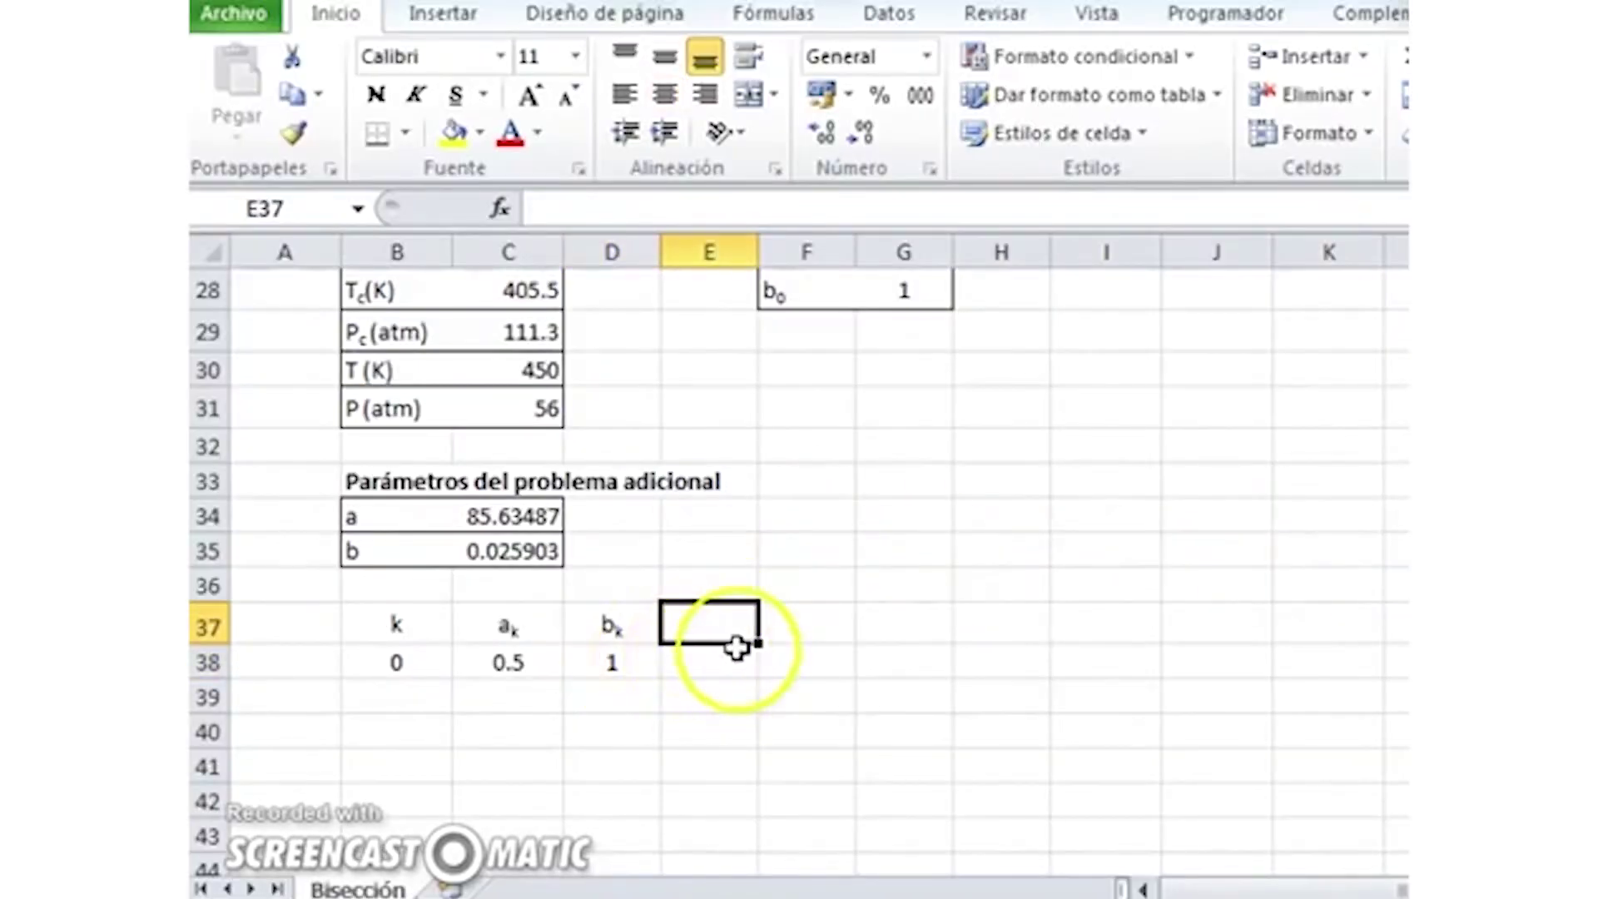
text(xk)
key(Return)
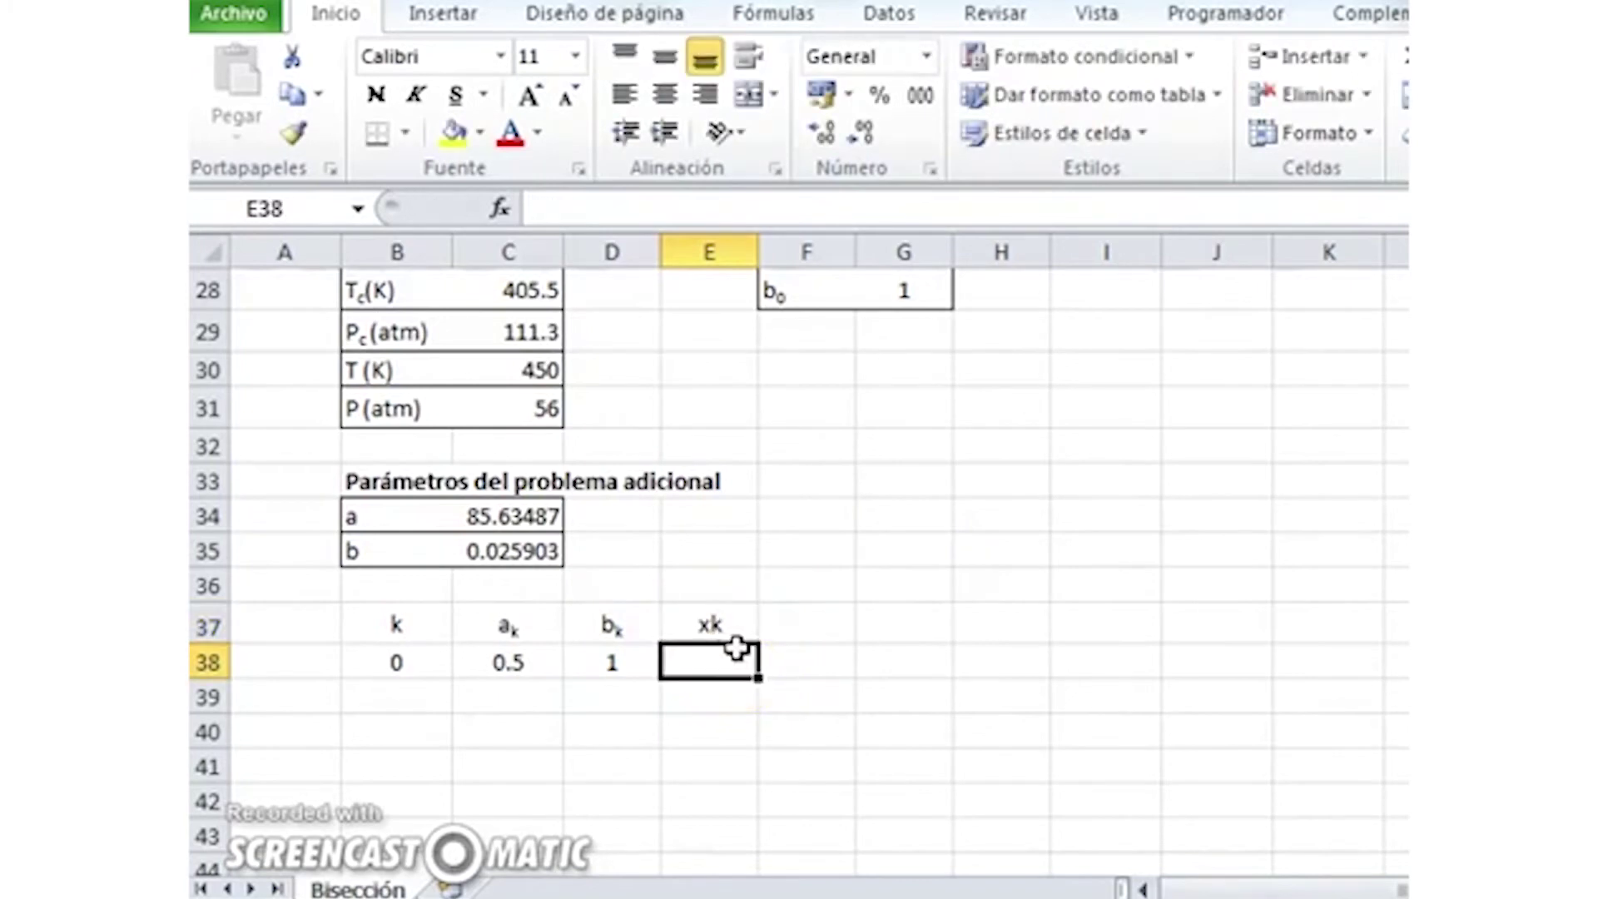
double_click(743, 633)
key(shift+Left)
key(ctrl+1)
key(alt+b)
key(Return)
key(Return)
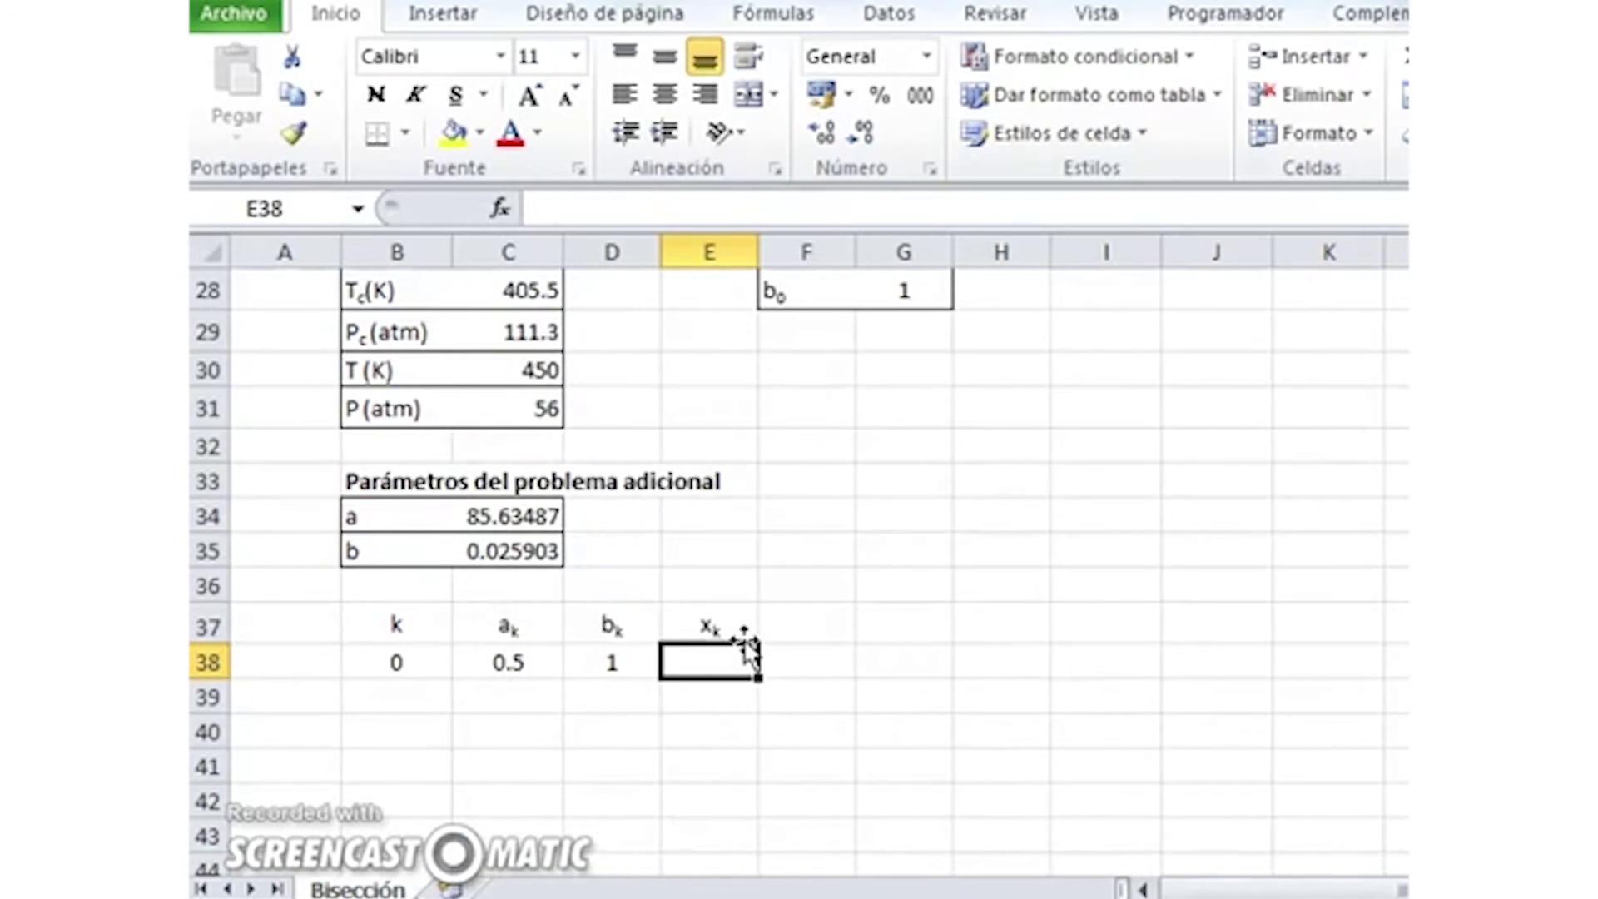
Calculate the first midpoint in E38 with =PROMEDIO(C38:D38) and centre it horizontally.
text(=pd)
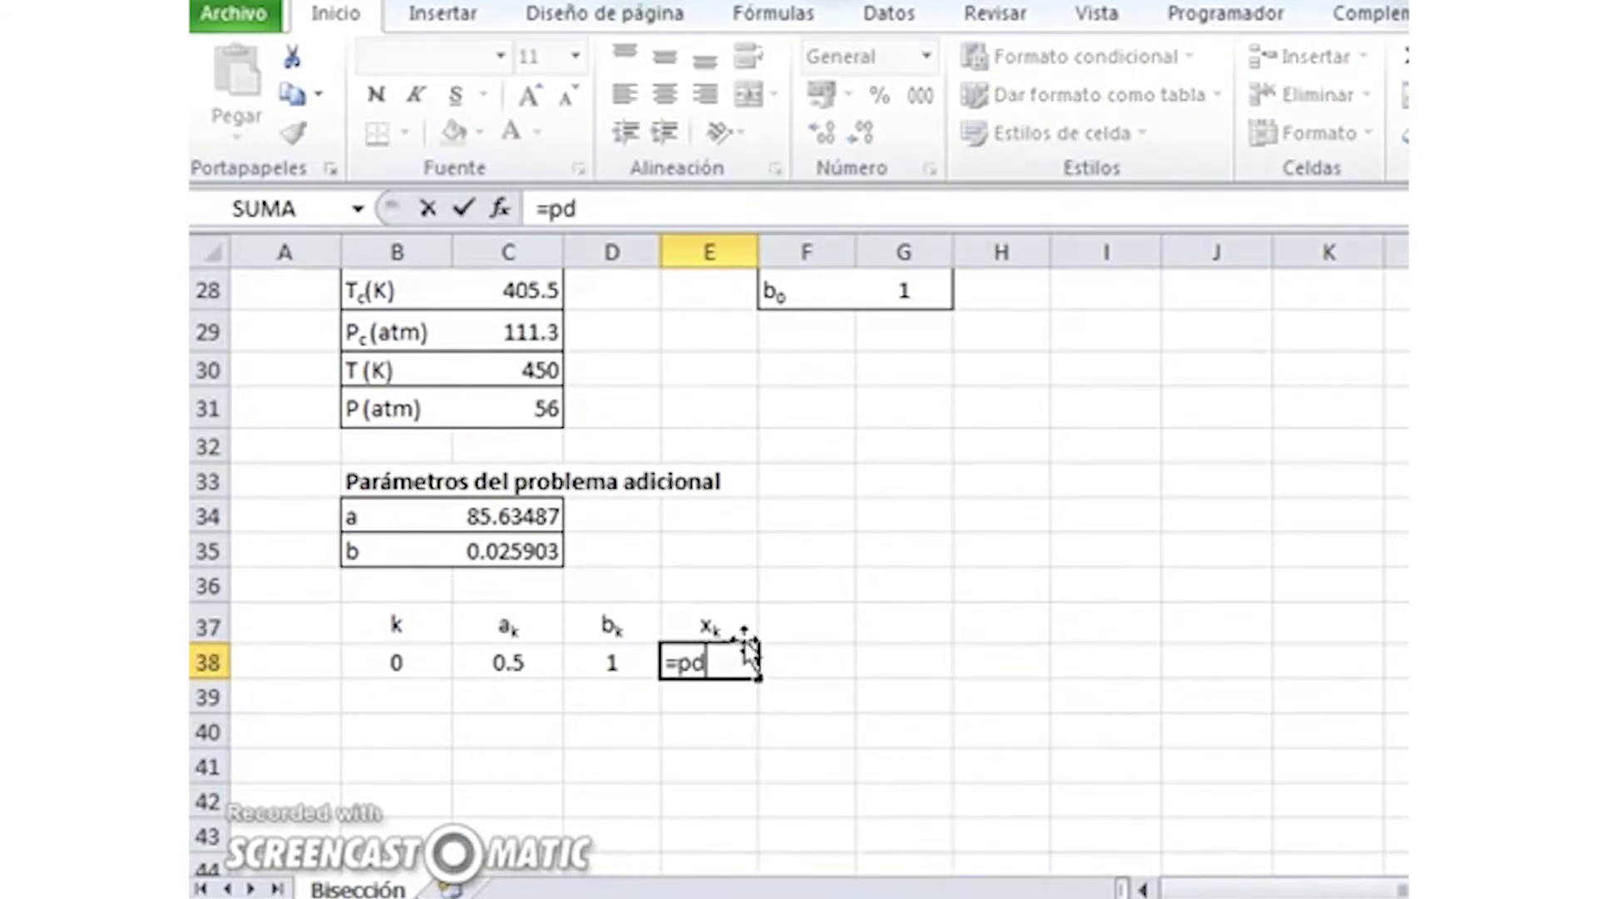
key(BackSpace)
text(ro)
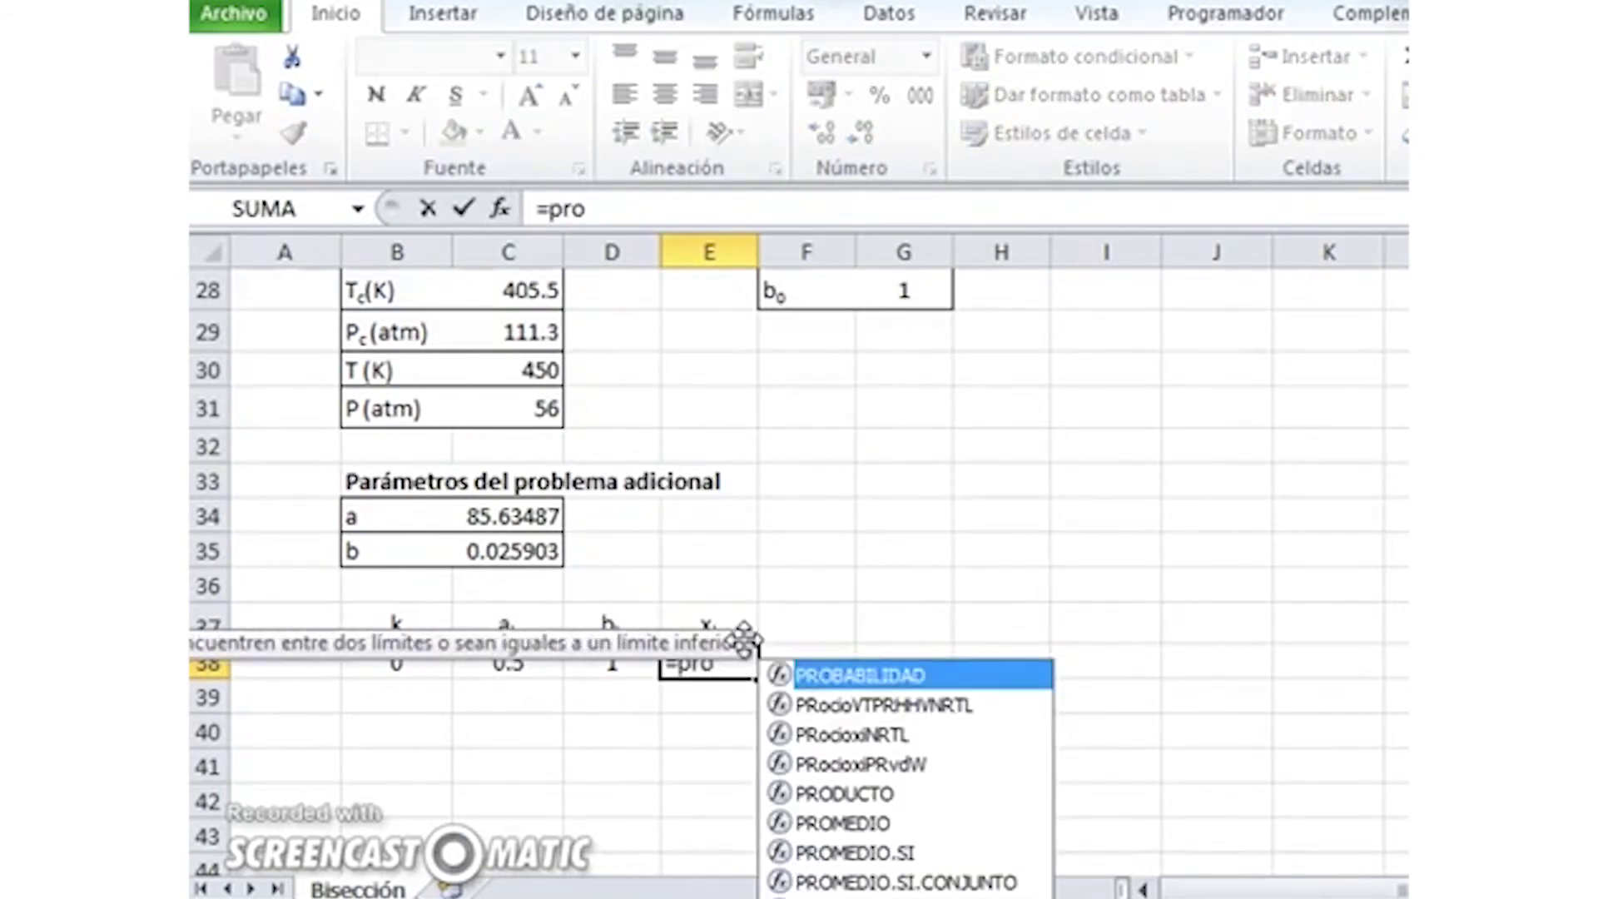
text(m)
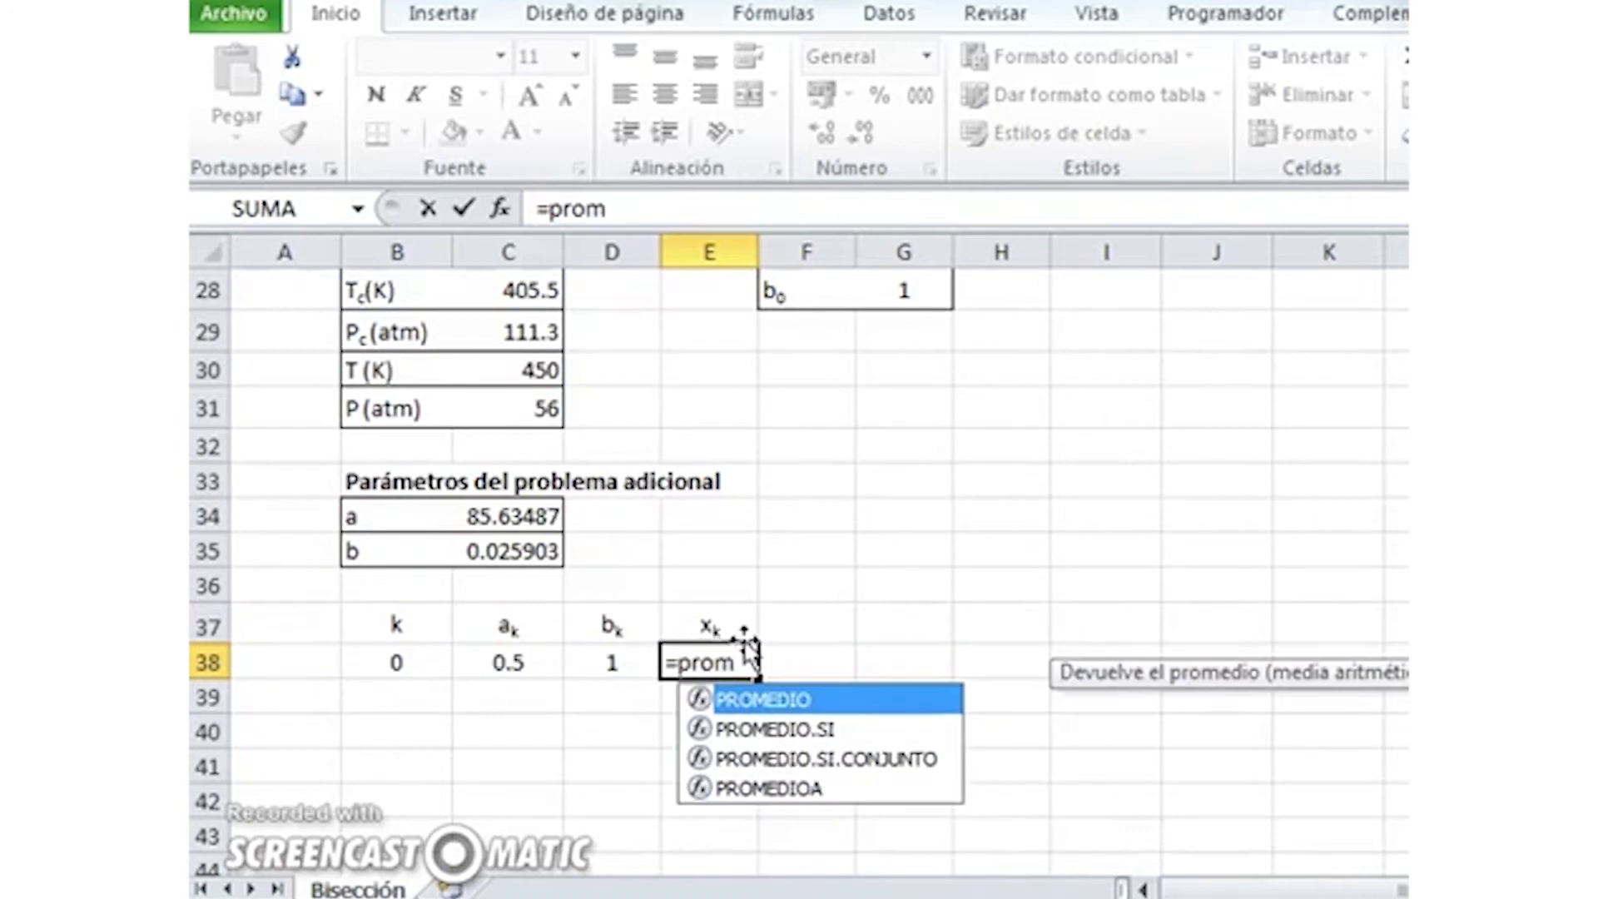
key(Tab)
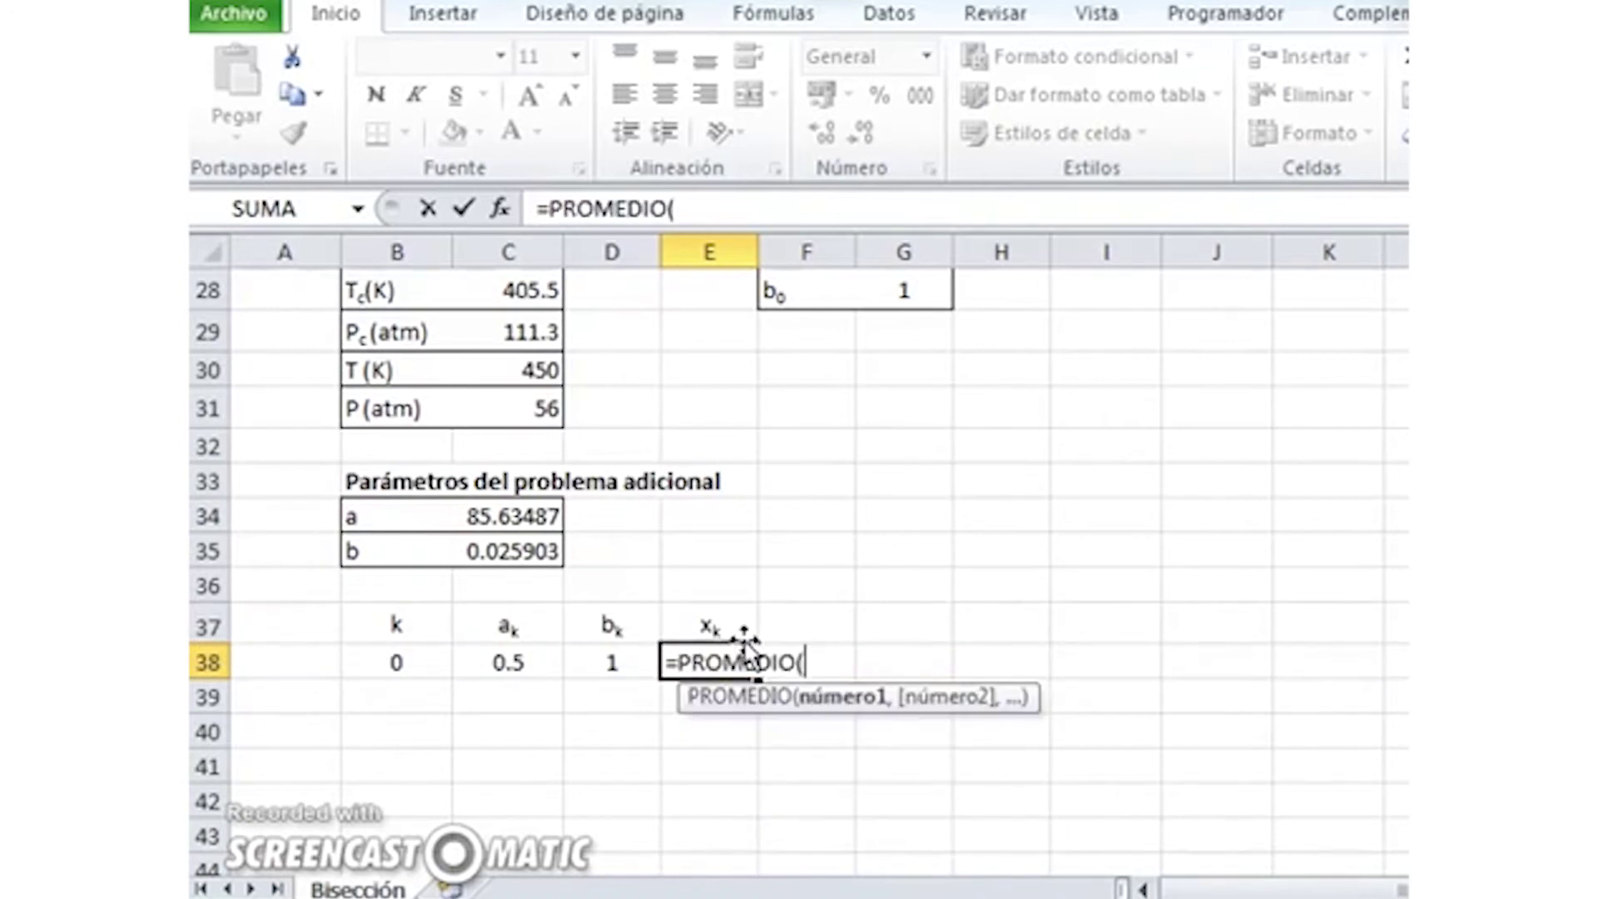
key(Left)
key(Left)
key(shift+Right)
text())
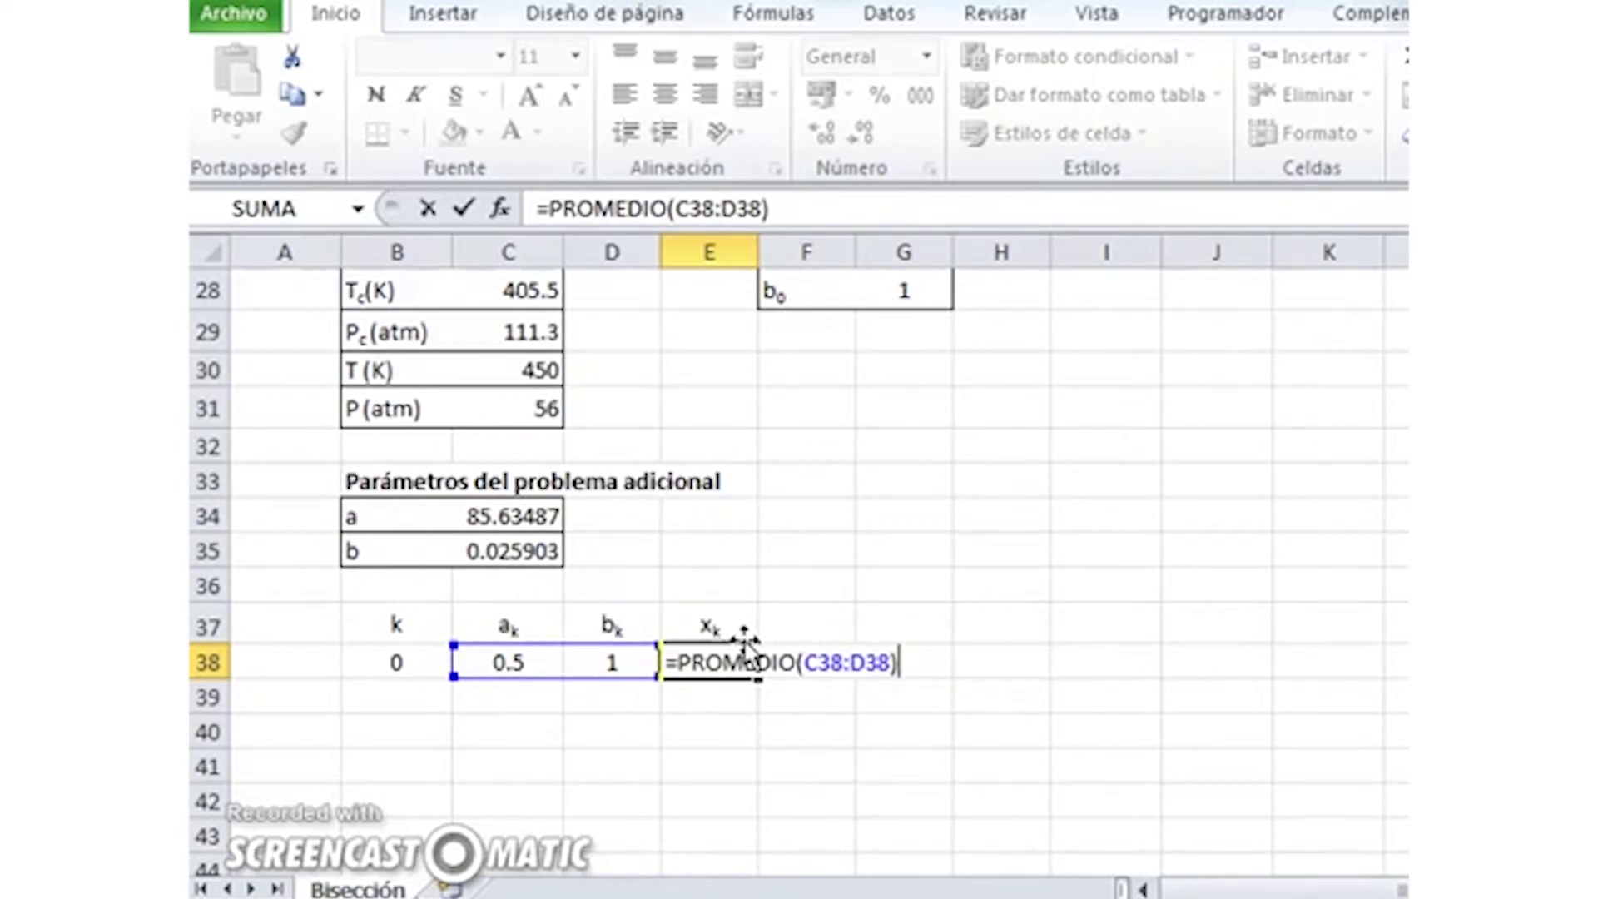
key(Return)
click(731, 662)
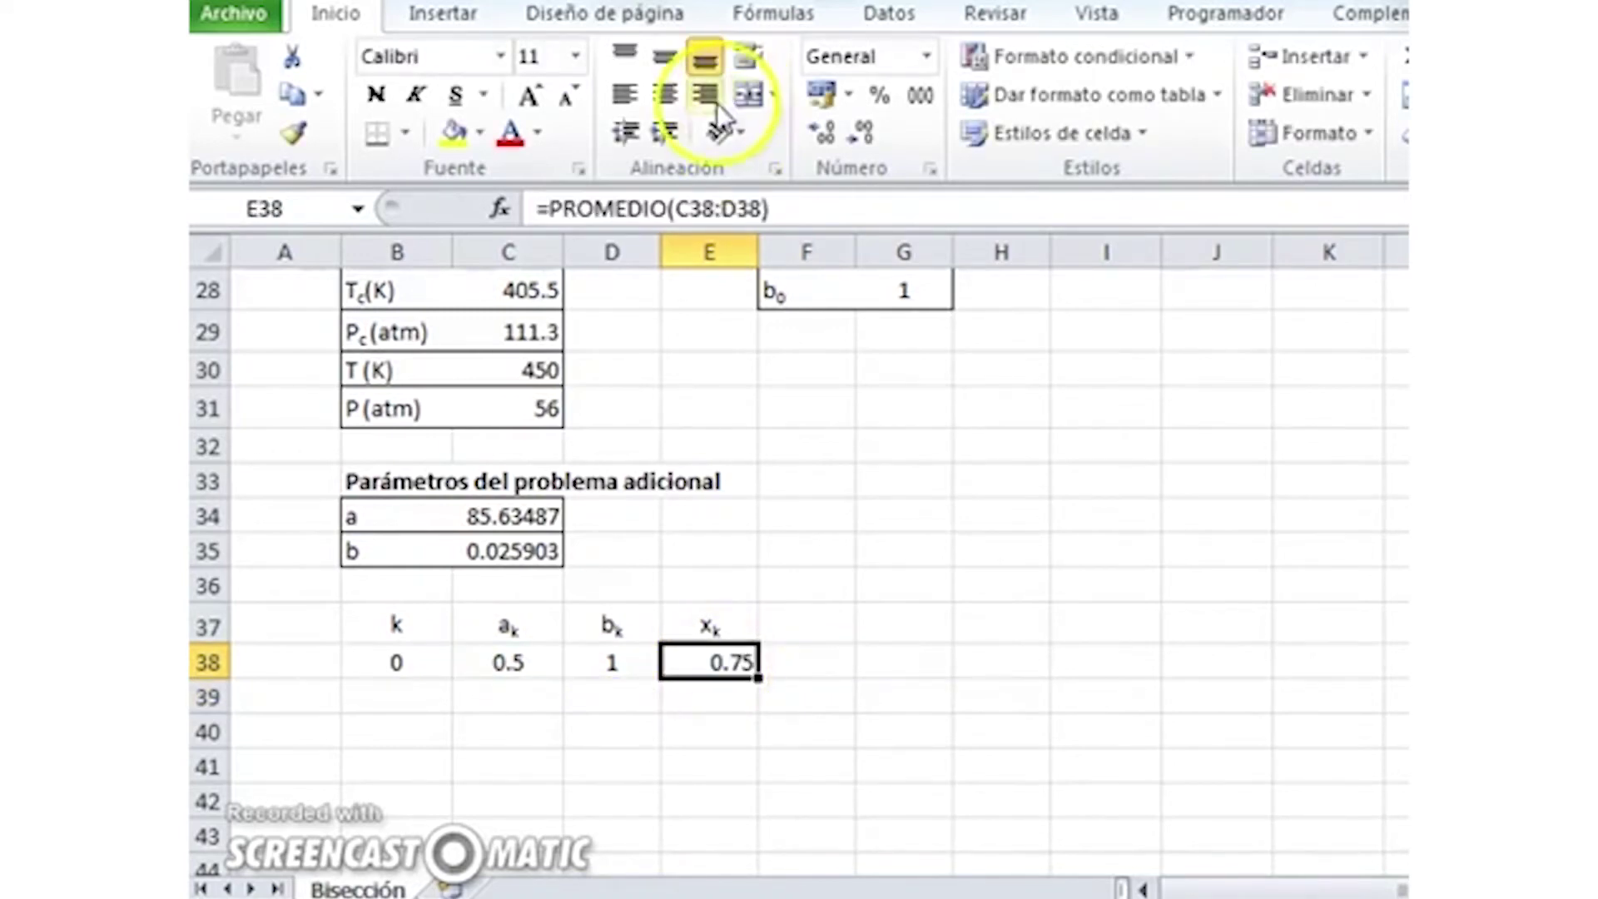
click(664, 94)
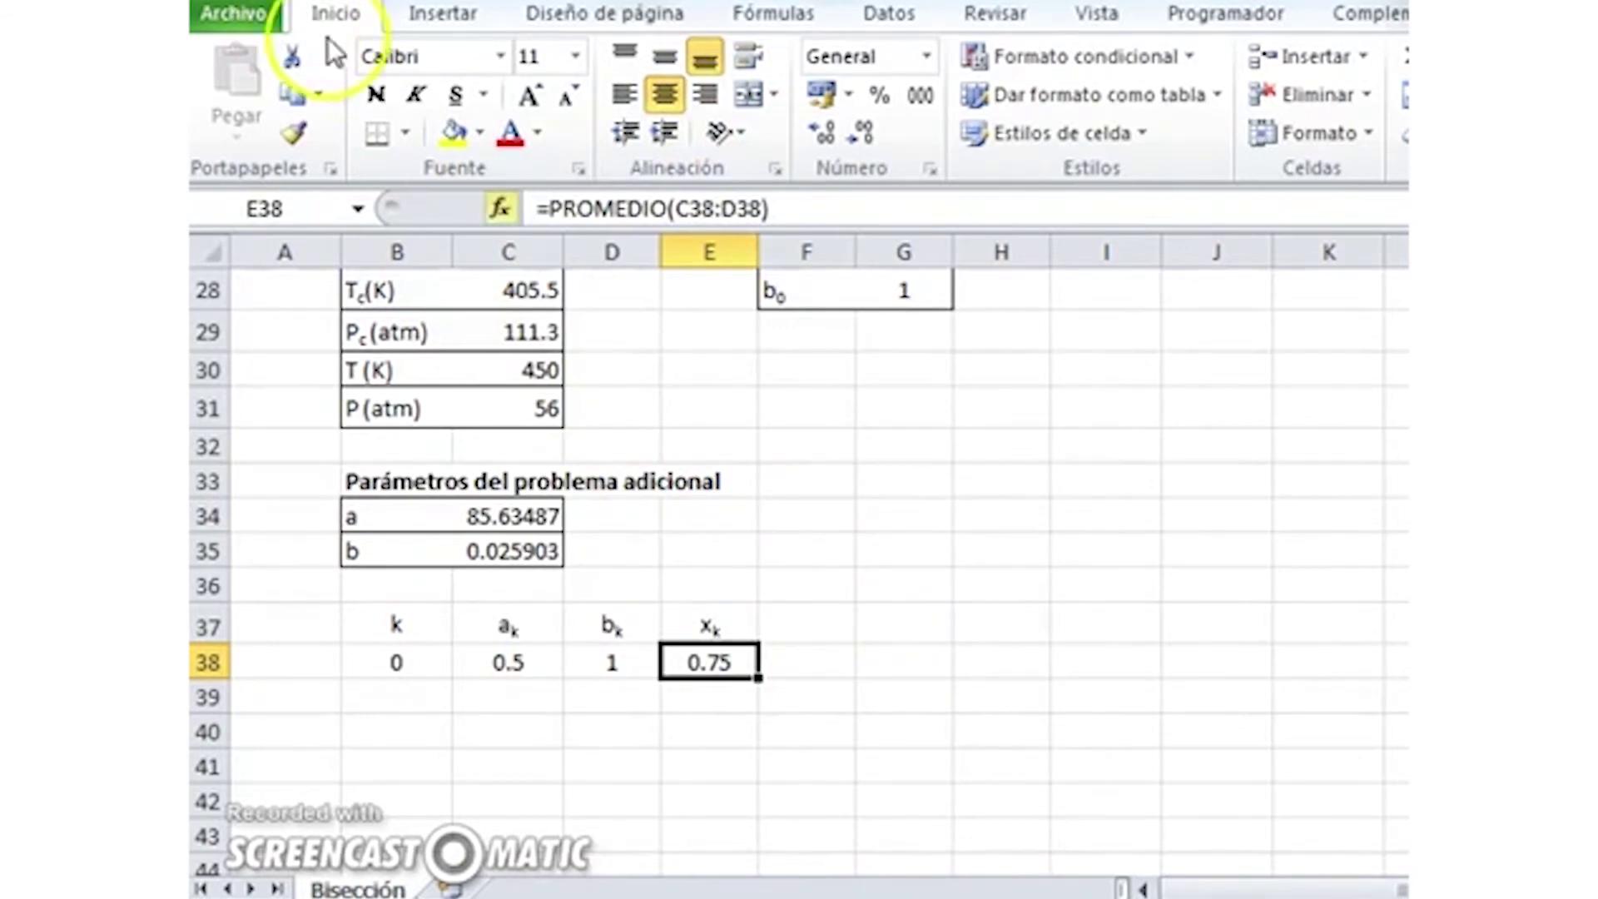
Switch to the PowerPoint slide on bisection and examine the recurrence formulas and stopping criteria.
scroll(837, 521, down, 1)
scroll(838, 521, up, 1)
click(615, 895)
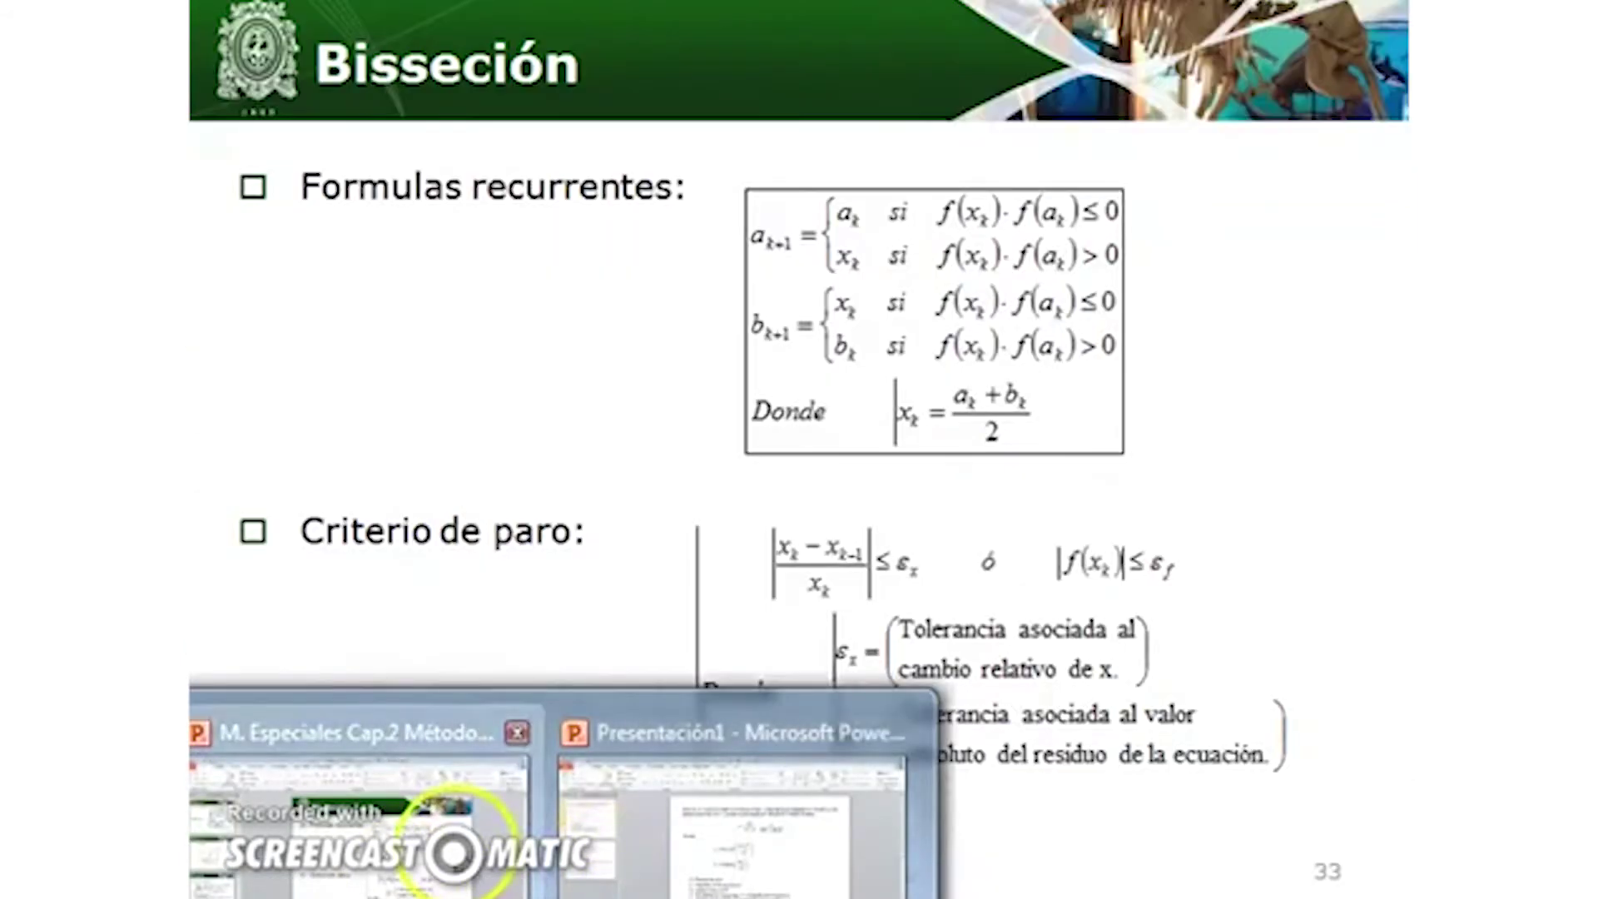
click(630, 882)
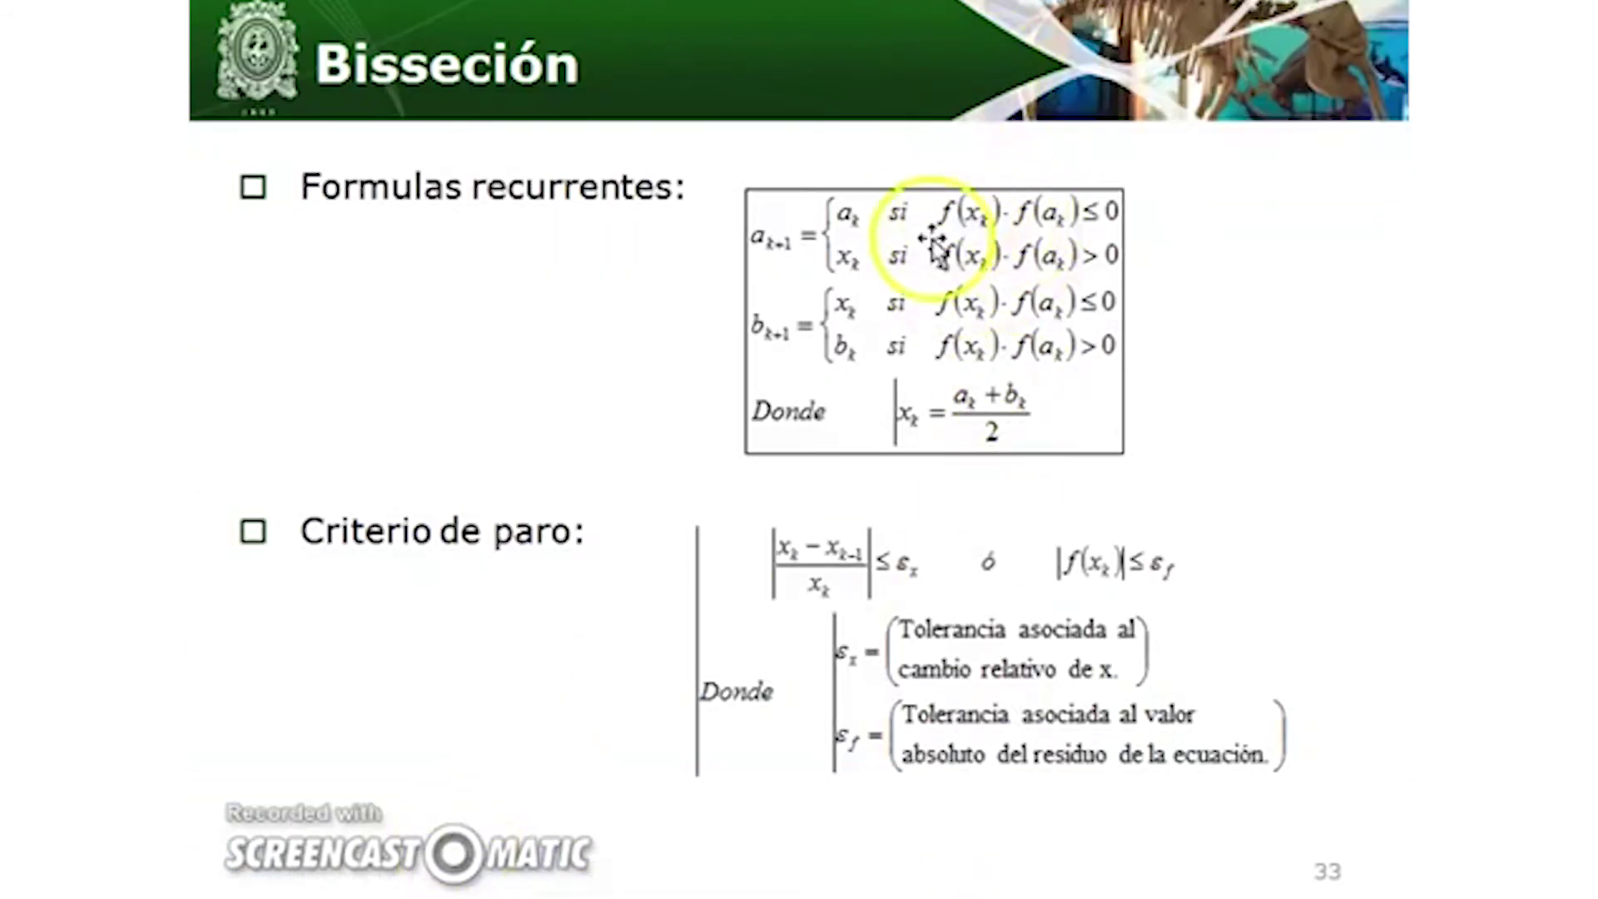